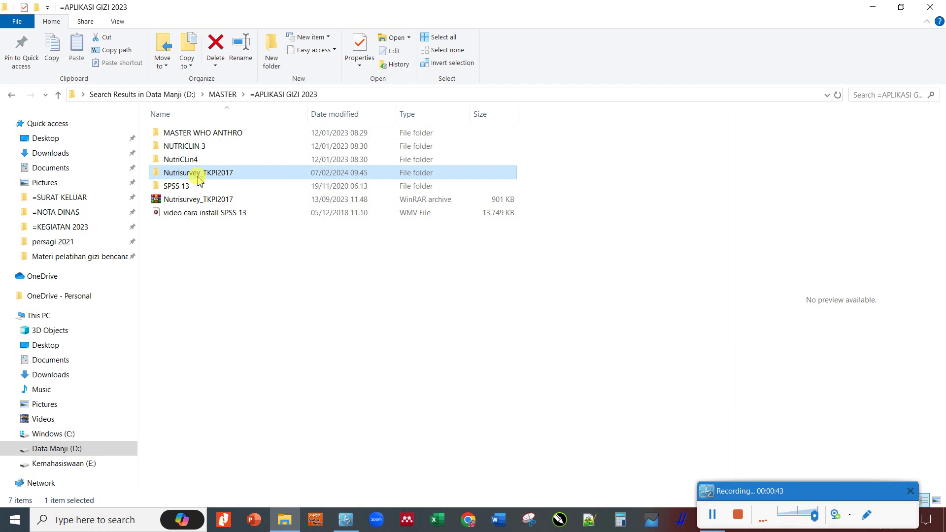
- Delete the existing Nutrisurvey_TKPI2017 folder from =APLIKASI GIZI 2023, keeping the archive of the same name
{"action": "left_click", "coordinate": [206, 203]}
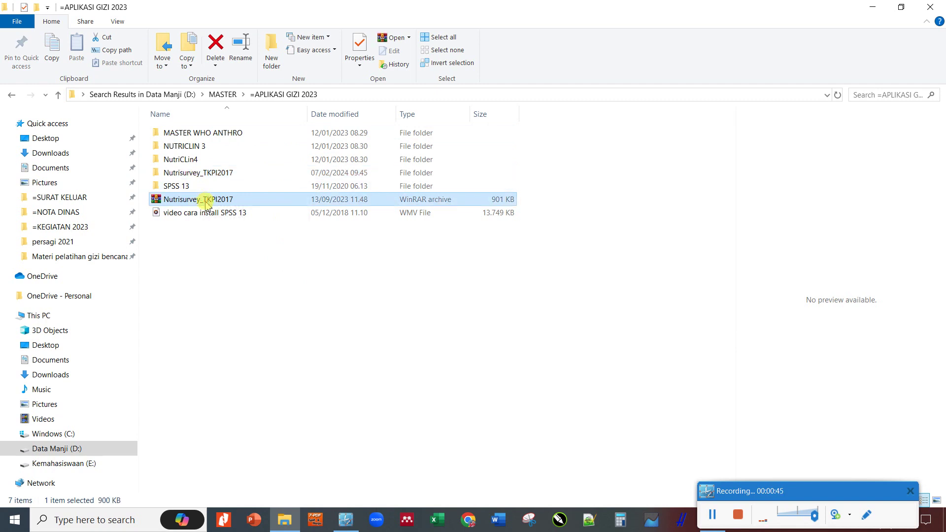
{"action": "left_click", "coordinate": [216, 174]}
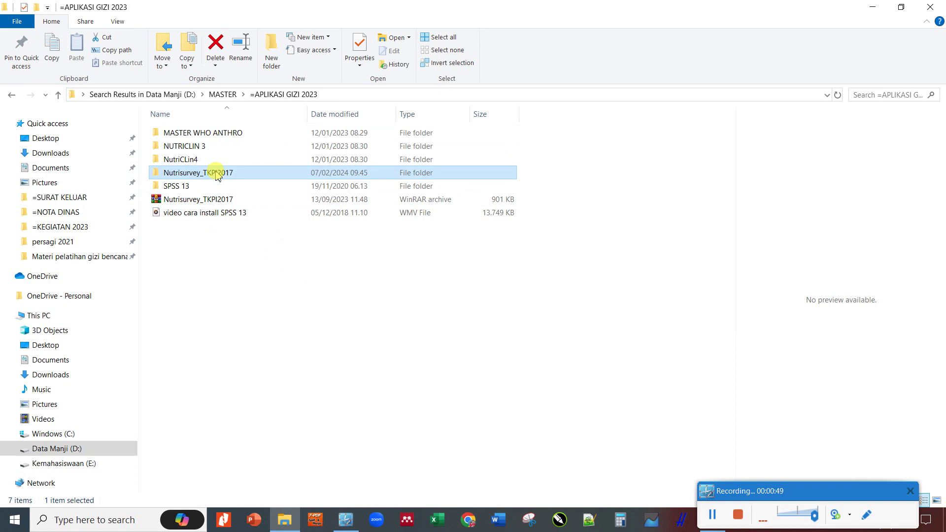
{"action": "key", "text": "Delete"}
- Extract the Nutrisurvey_TKPI2017 archive into its own Nutrisurvey_TKPI2017 folder
{"action": "left_click", "coordinate": [208, 188]}
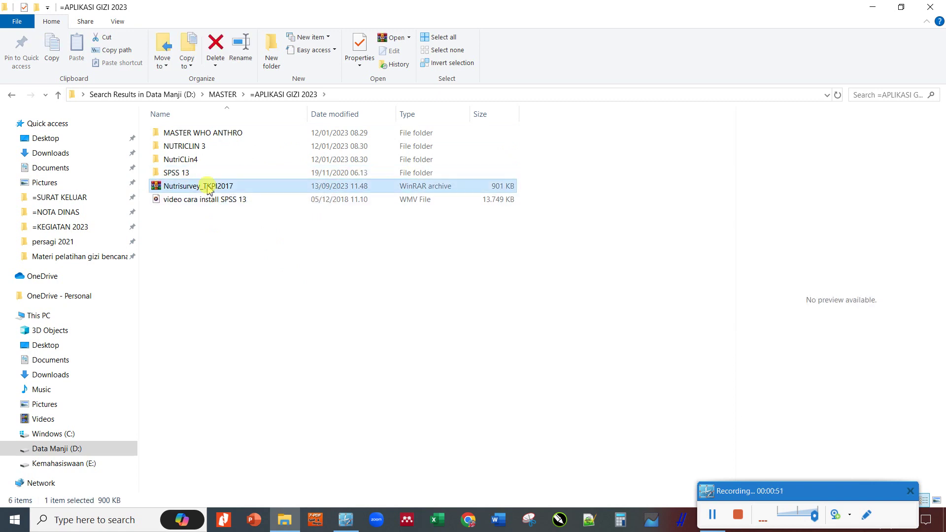
{"action": "right_click", "coordinate": [208, 188]}
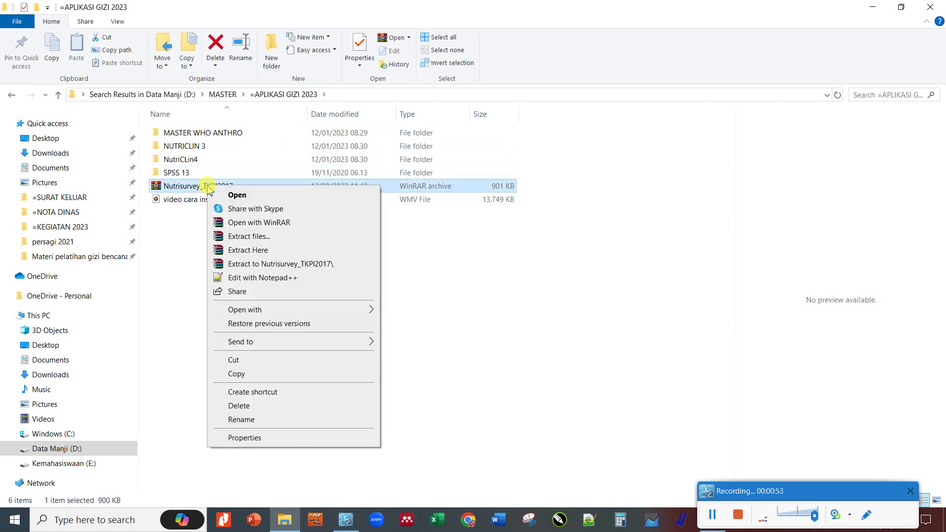
{"action": "left_click", "coordinate": [323, 265]}
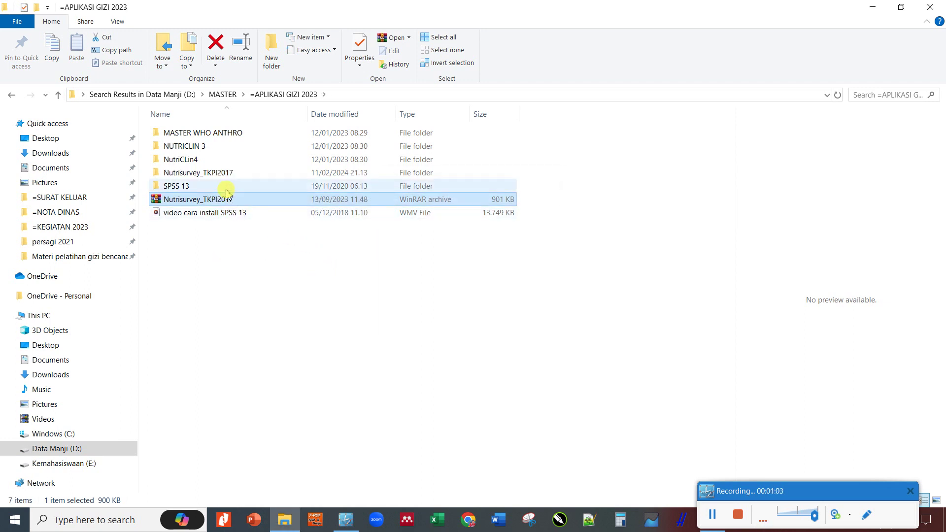
{"action": "left_click", "coordinate": [213, 175]}
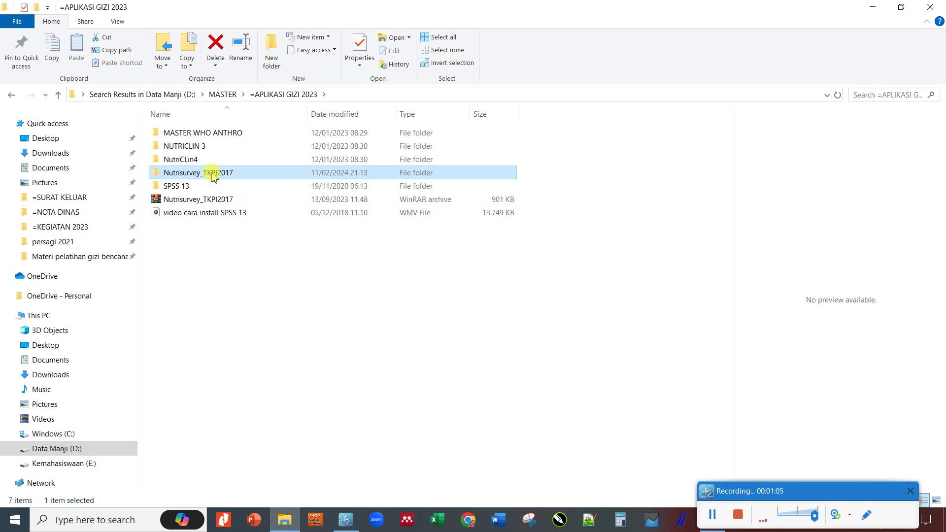
{"action": "left_click", "coordinate": [214, 201]}
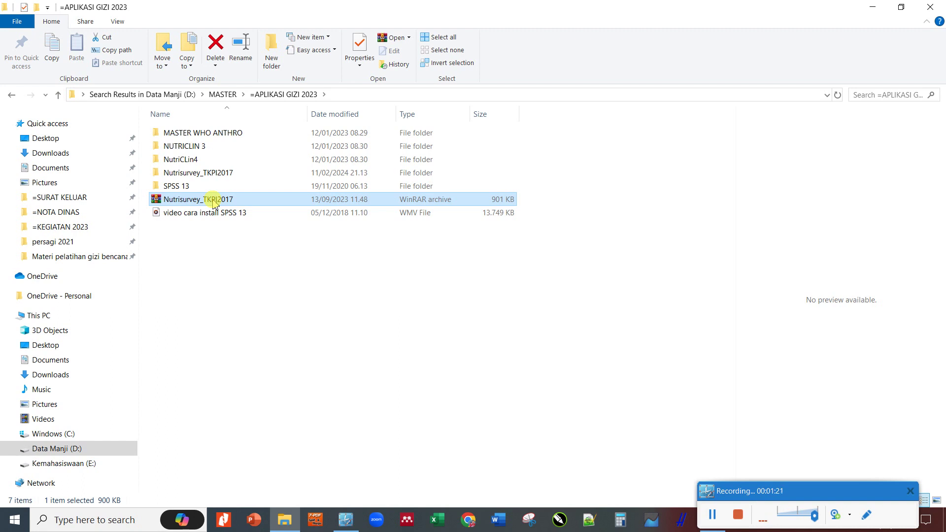
- Open the extracted Nutrisurvey_TKPI2017 folder and the folder of the same name inside it
{"action": "left_click", "coordinate": [202, 172]}
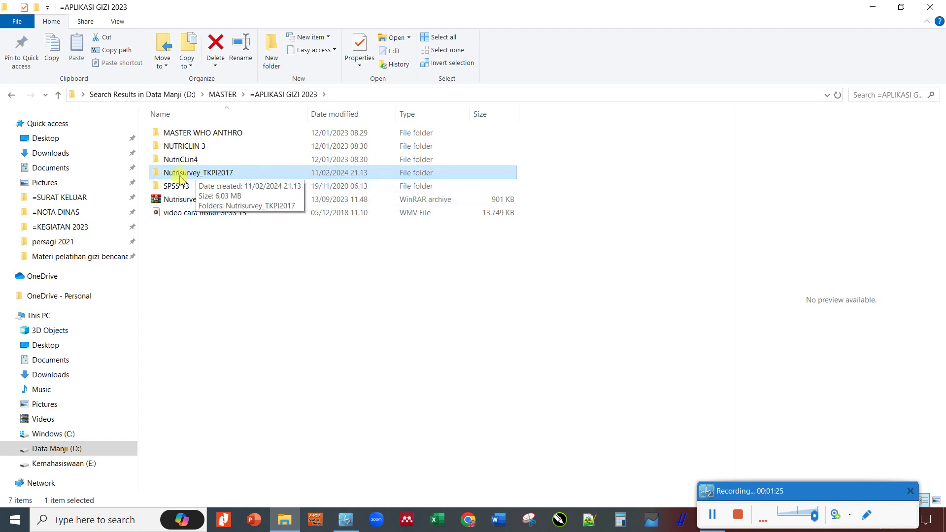
{"action": "double_click", "coordinate": [227, 175]}
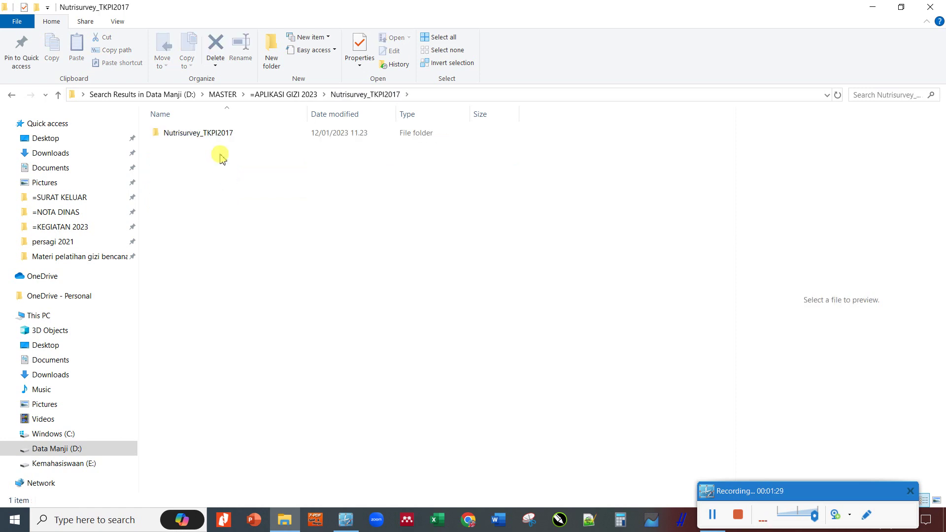
{"action": "double_click", "coordinate": [210, 132]}
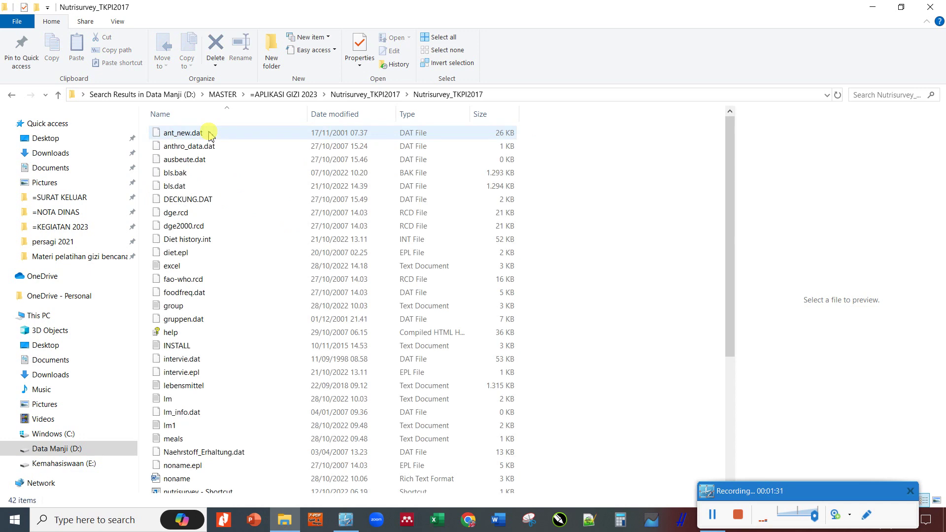
- Create a desktop shortcut for the nutrisurvey application file
{"action": "left_click_drag", "start_coordinate": [729, 155], "coordinate": [732, 235]}
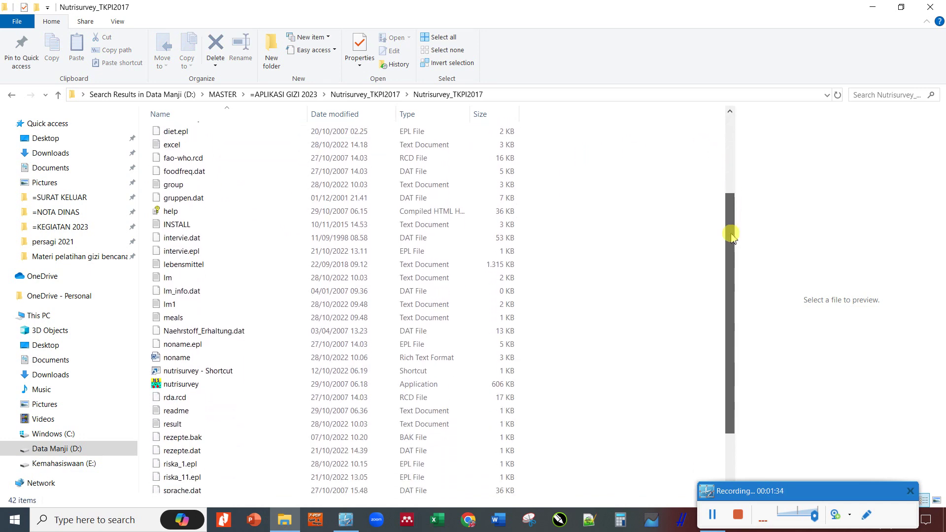
{"action": "left_click", "coordinate": [205, 390]}
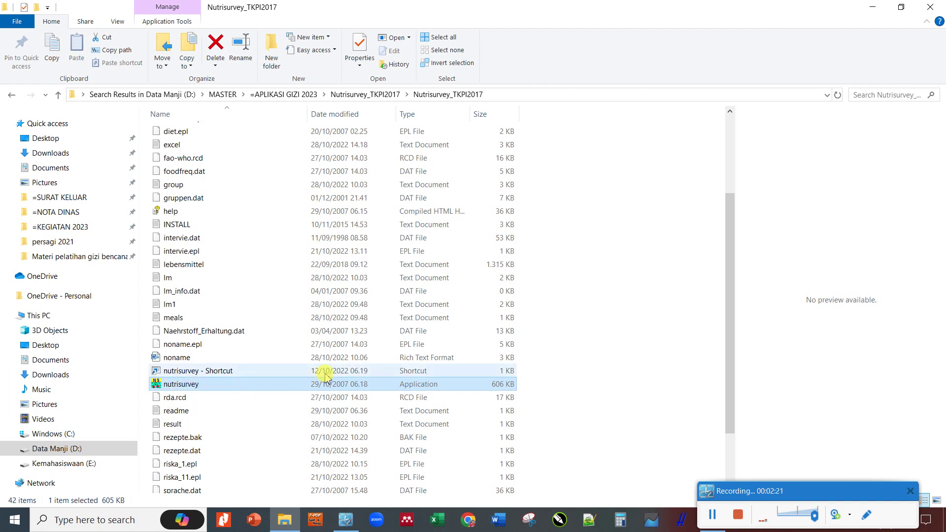
{"action": "right_click", "coordinate": [184, 390]}
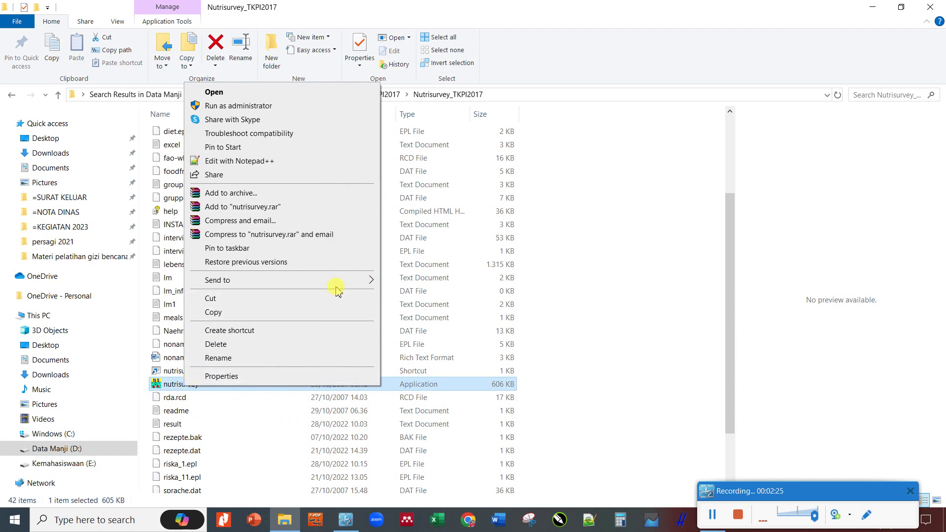
{"action": "mouse_move", "coordinate": [338, 281]}
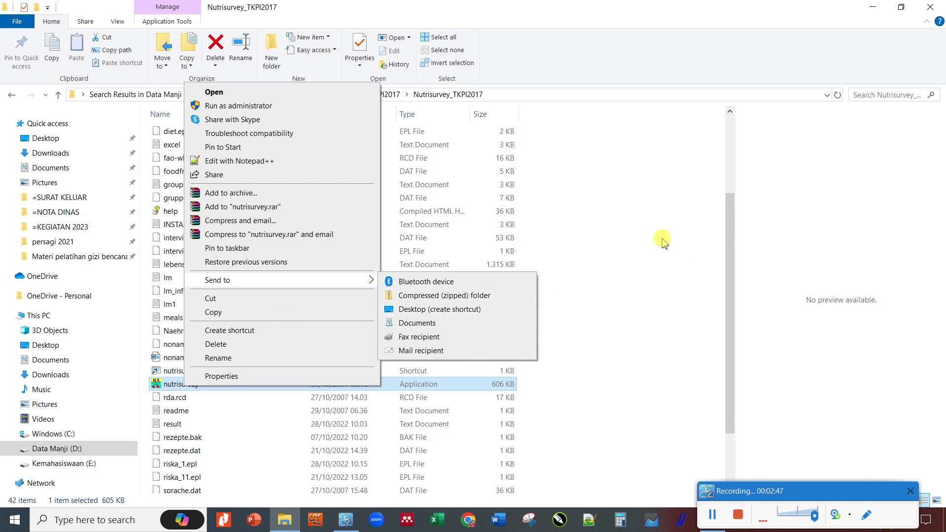
{"action": "left_click", "coordinate": [464, 314]}
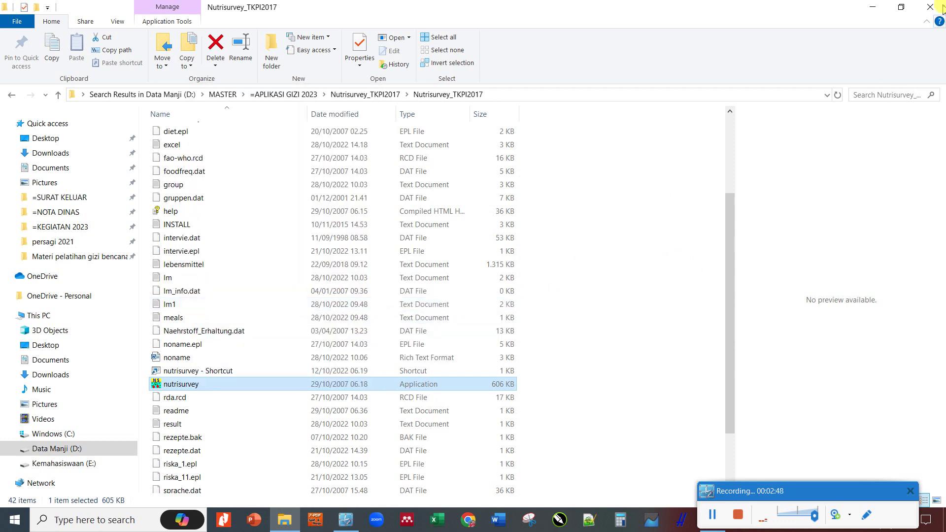
- Minimise the folder window and show the desktop icons to check for the nutrisurvey shortcut
{"action": "left_click", "coordinate": [872, 8]}
{"action": "right_click", "coordinate": [345, 118]}
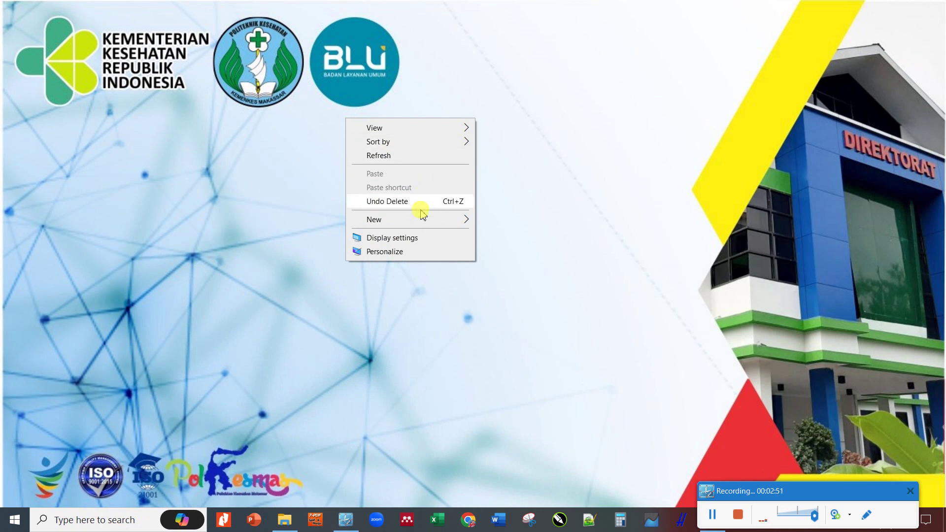
{"action": "mouse_move", "coordinate": [428, 130]}
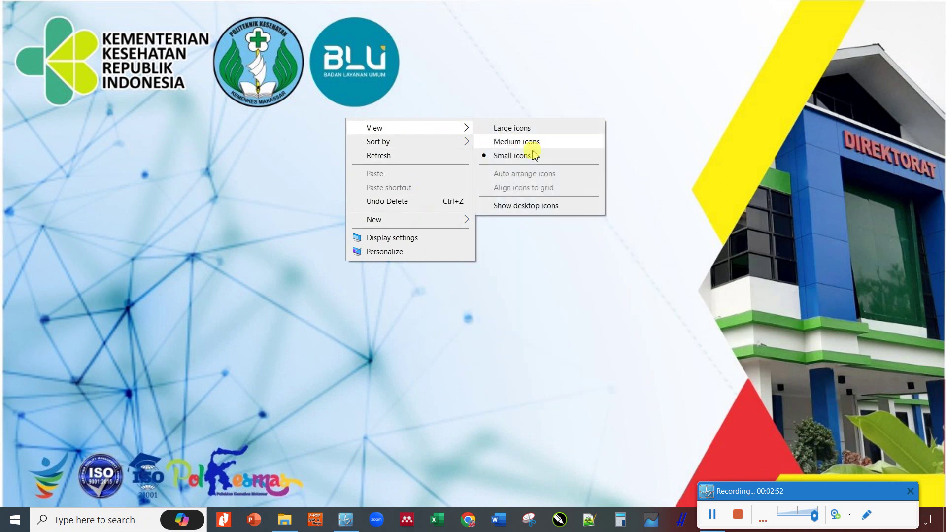
{"action": "left_click", "coordinate": [526, 205]}
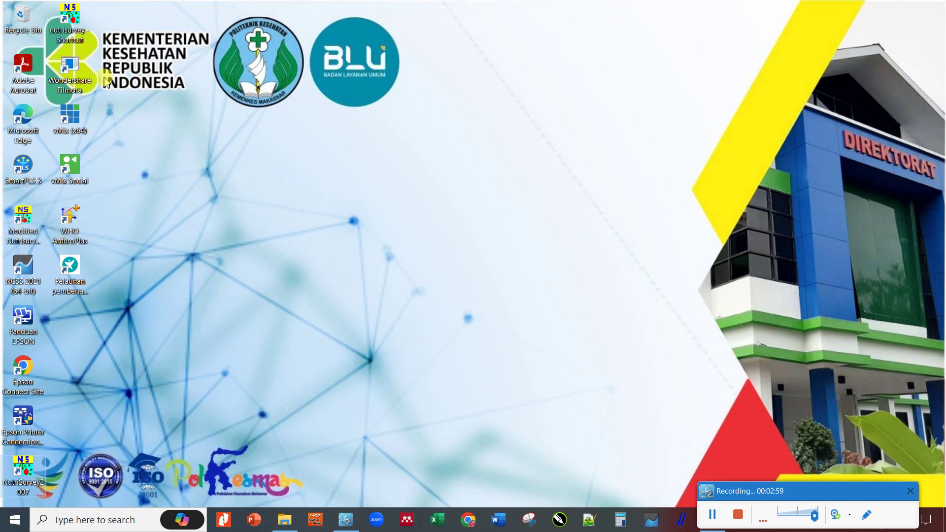
- Hide the desktop icons again
{"action": "right_click", "coordinate": [202, 61]}
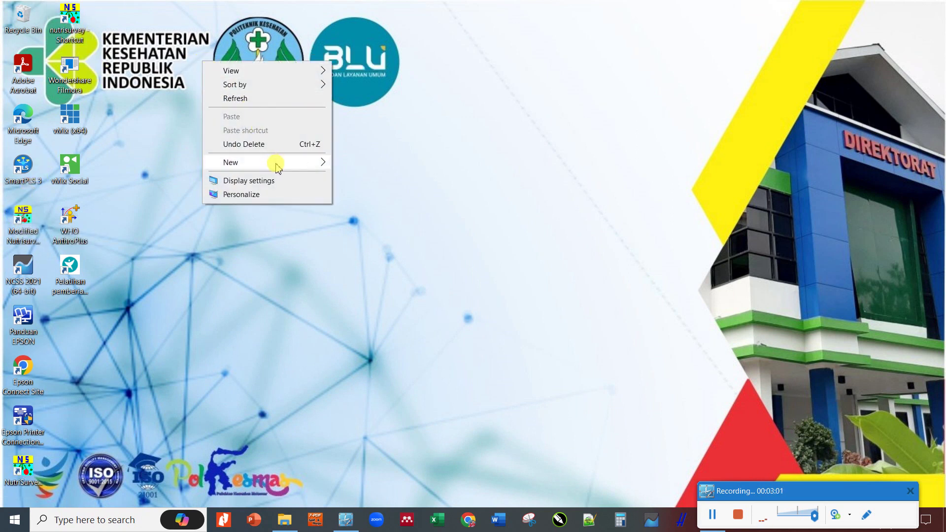
{"action": "mouse_move", "coordinate": [296, 70]}
{"action": "left_click", "coordinate": [382, 152]}
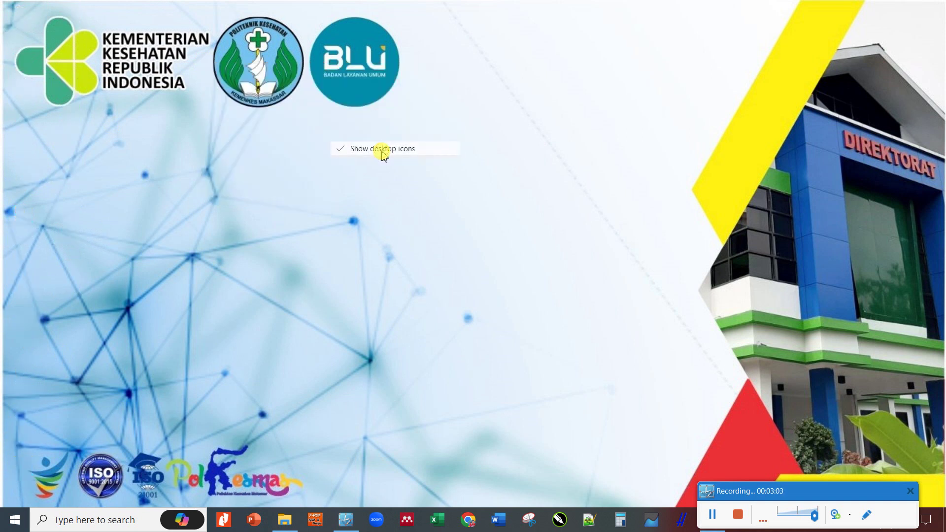
{"action": "left_click_drag", "start_coordinate": [844, 491], "coordinate": [874, 462]}
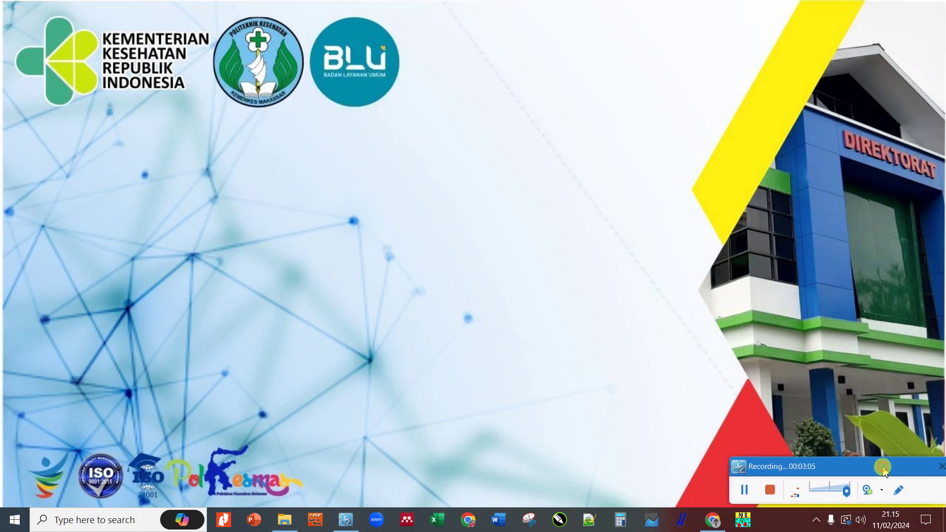
- Return to the extracted folder, launch the nutrisurvey application and dismiss its welcome notice
{"action": "left_click", "coordinate": [284, 520]}
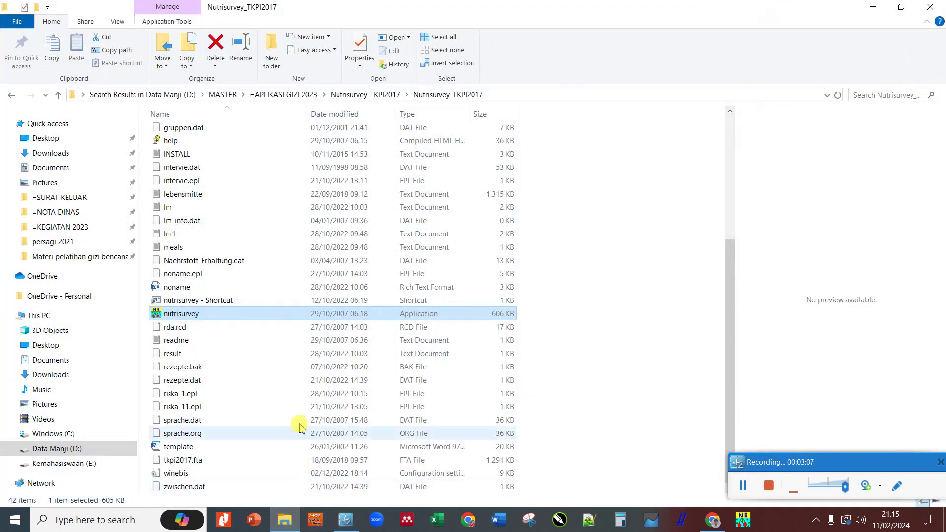
{"action": "double_click", "coordinate": [195, 318]}
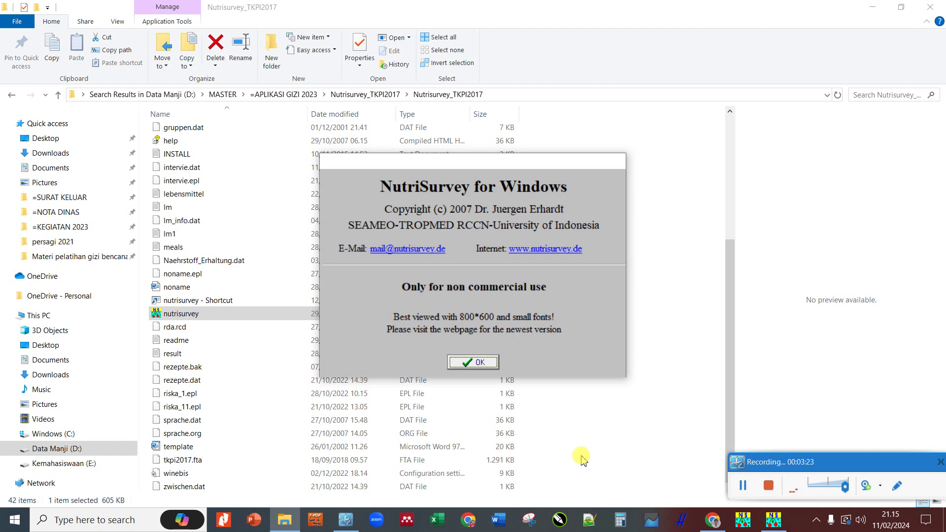
{"action": "left_click", "coordinate": [480, 364]}
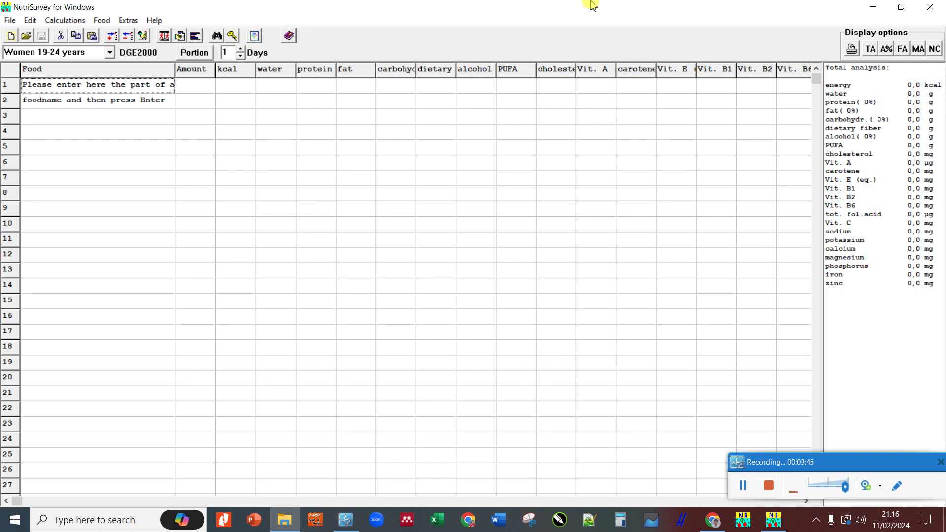
{"action": "left_click", "coordinate": [12, 23]}
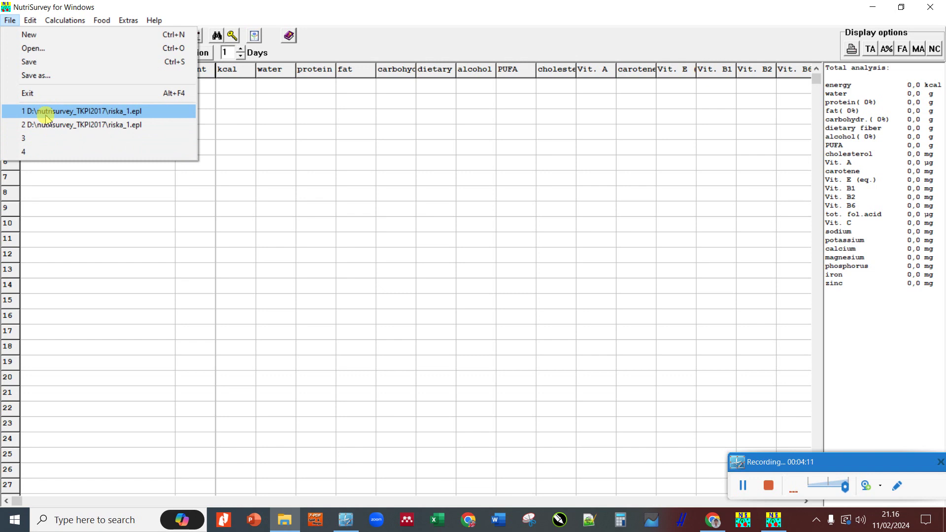
{"action": "mouse_move", "coordinate": [31, 23]}
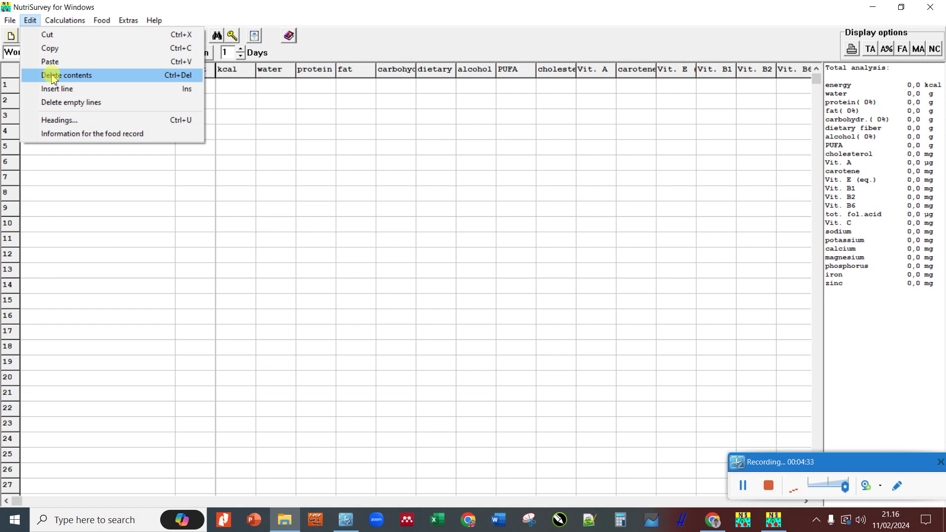
{"action": "left_click", "coordinate": [81, 180]}
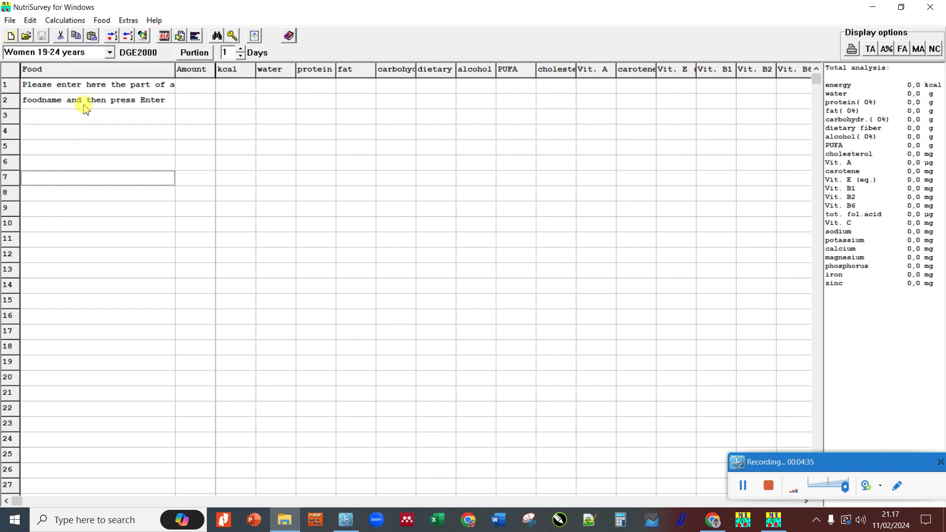
- Look up "beras" in the first food row, choose Emping beras and set its amount to 50
{"action": "left_click", "coordinate": [82, 87]}
{"action": "type", "text": "ber"}
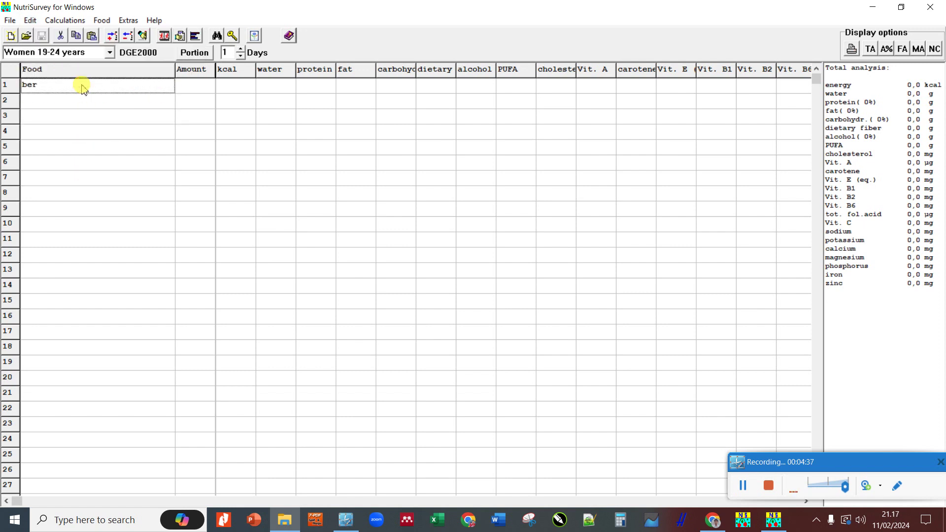
{"action": "type", "text": "as"}
{"action": "key", "text": "Return"}
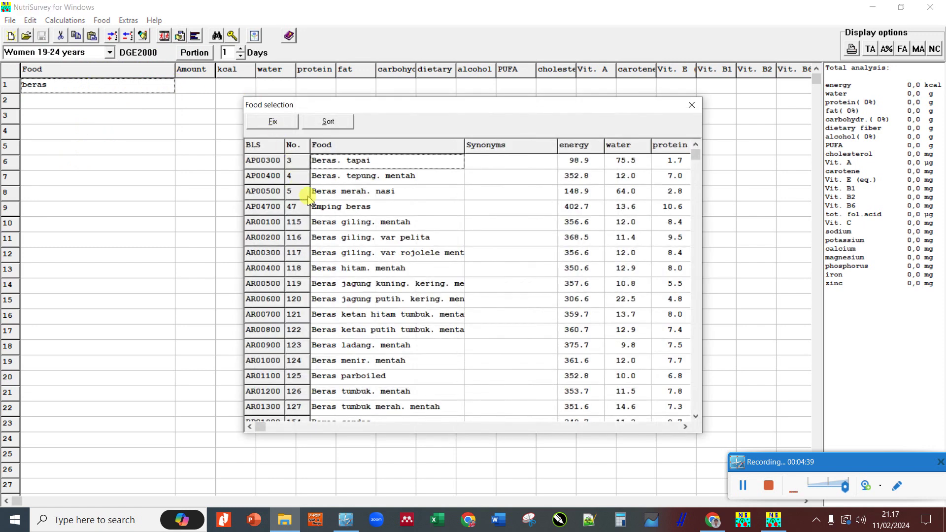
{"action": "left_click", "coordinate": [339, 211]}
{"action": "double_click", "coordinate": [340, 211]}
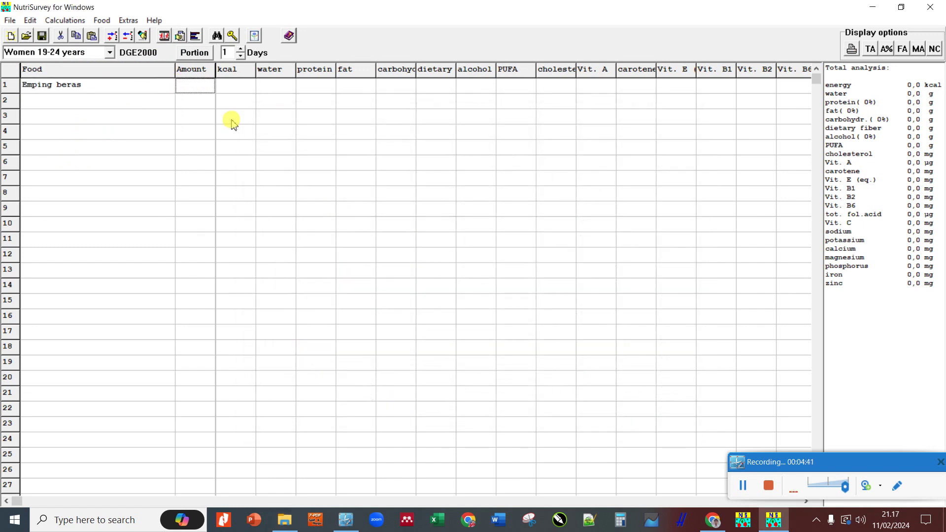
{"action": "type", "text": "50"}
{"action": "key", "text": "Return"}
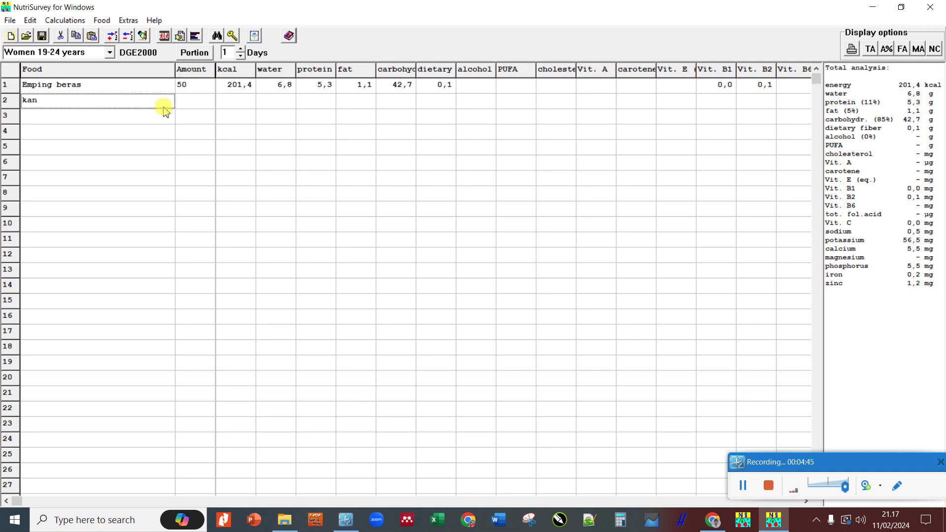
- Look up "kangkung" in the second food row and choose plecing kangkung, leaving its amount empty
{"action": "key", "text": "Return"}
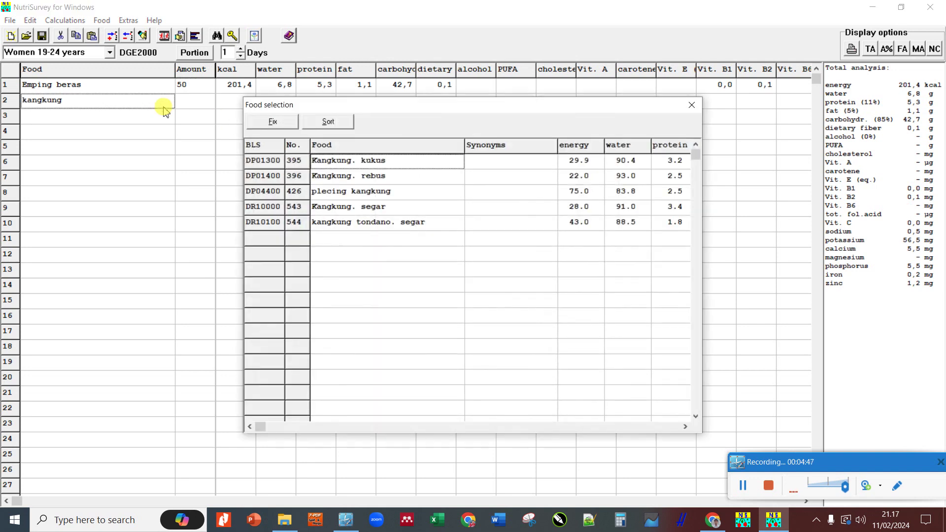
{"action": "left_click", "coordinate": [332, 196]}
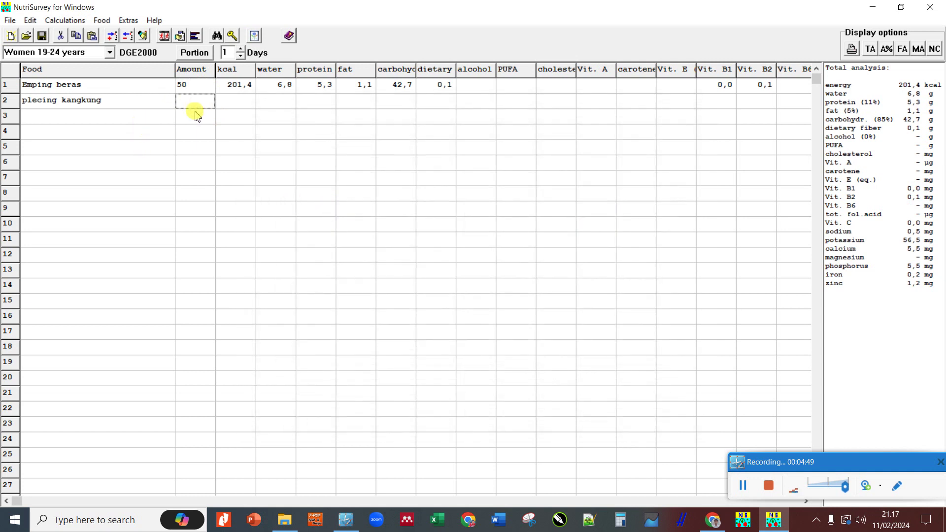
{"action": "left_click", "coordinate": [151, 151]}
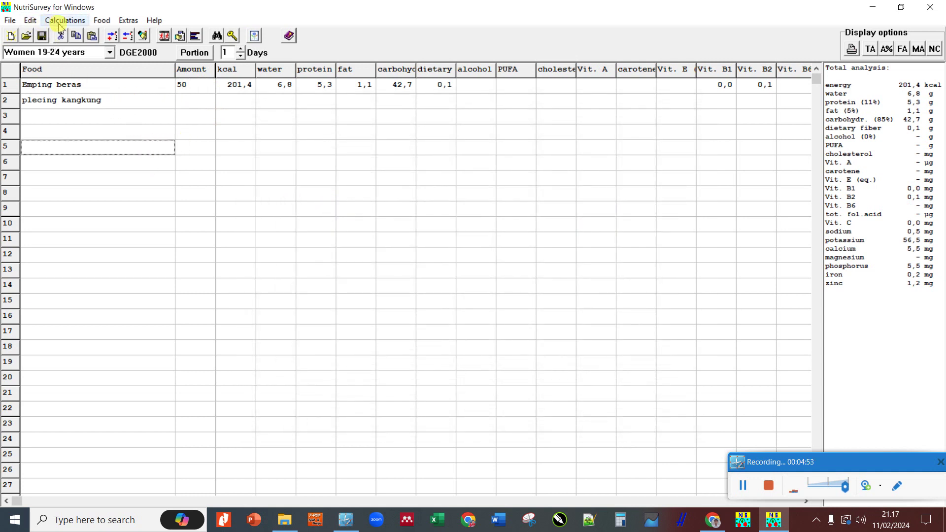
{"action": "left_click", "coordinate": [30, 20]}
{"action": "left_click", "coordinate": [76, 164]}
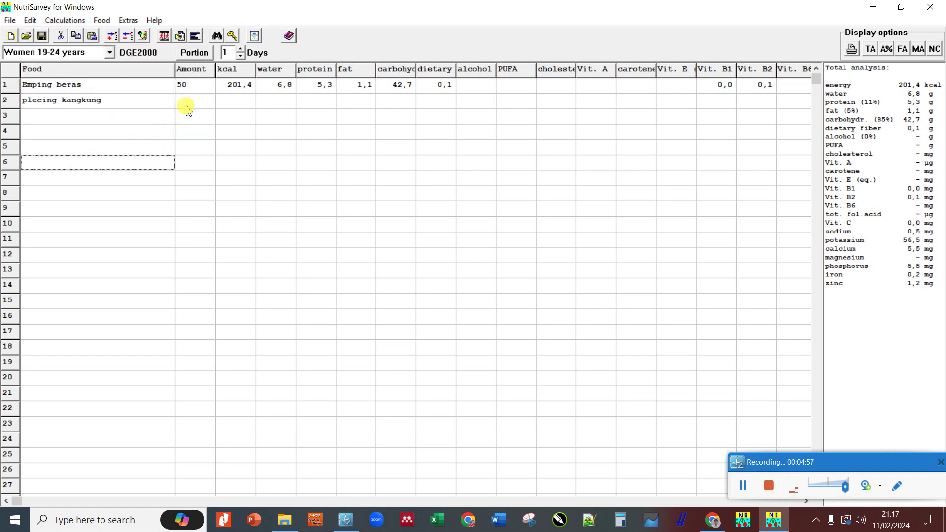
- Delete the contents of the plecing kangkung entry in the second food row
{"action": "left_click", "coordinate": [30, 20]}
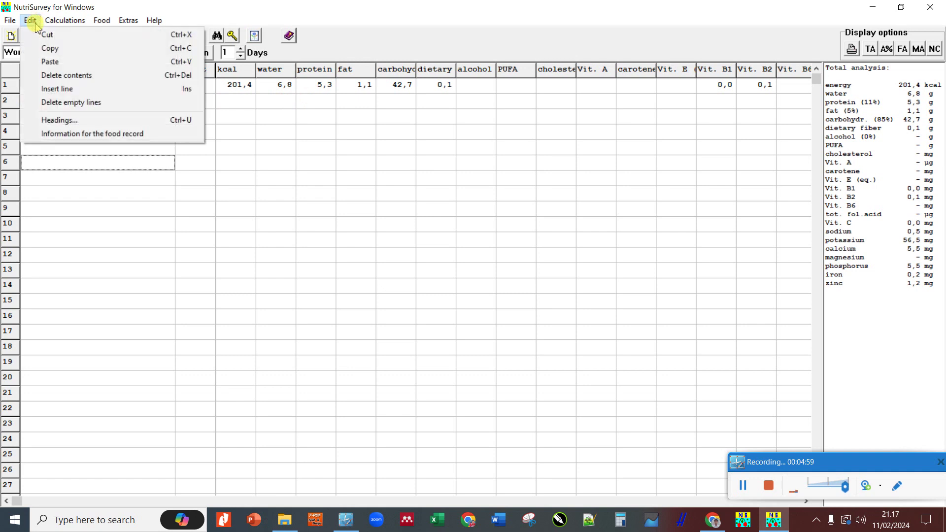
{"action": "left_click", "coordinate": [95, 197]}
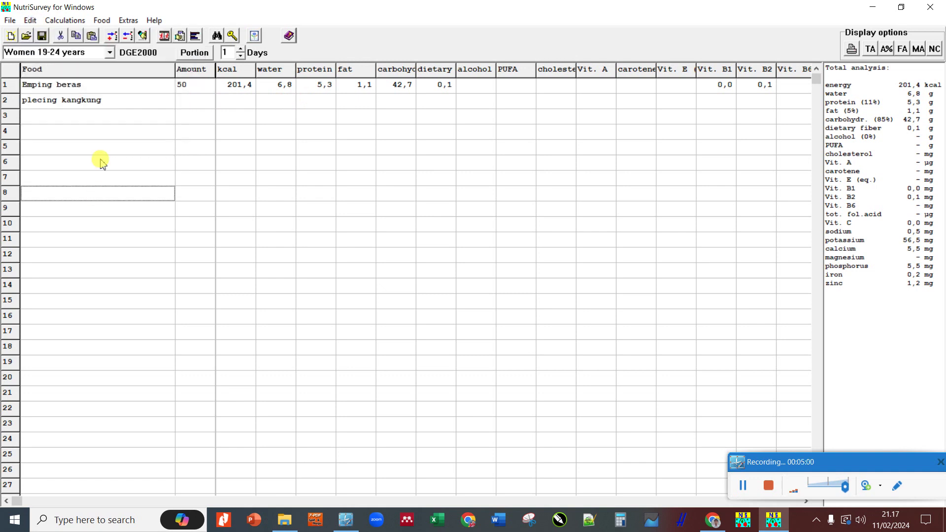
{"action": "left_click", "coordinate": [87, 100]}
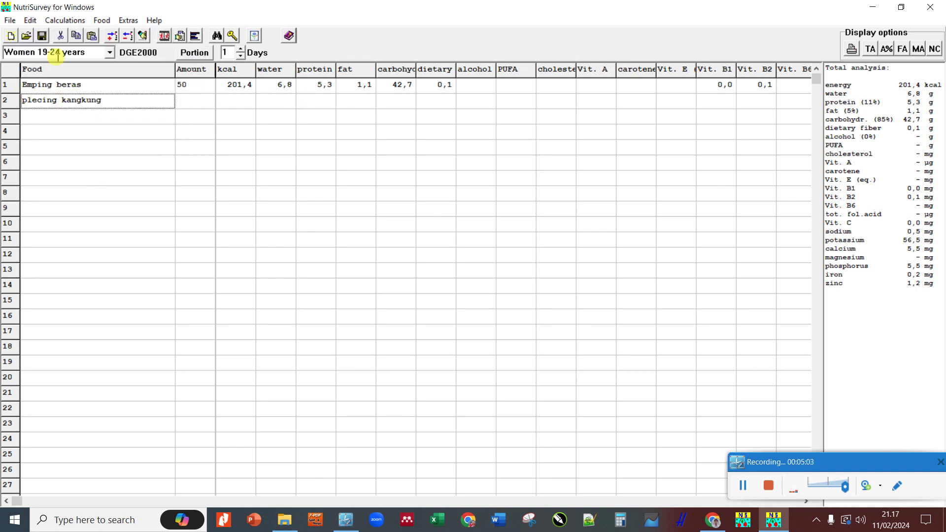
{"action": "left_click", "coordinate": [31, 20]}
{"action": "left_click", "coordinate": [65, 75]}
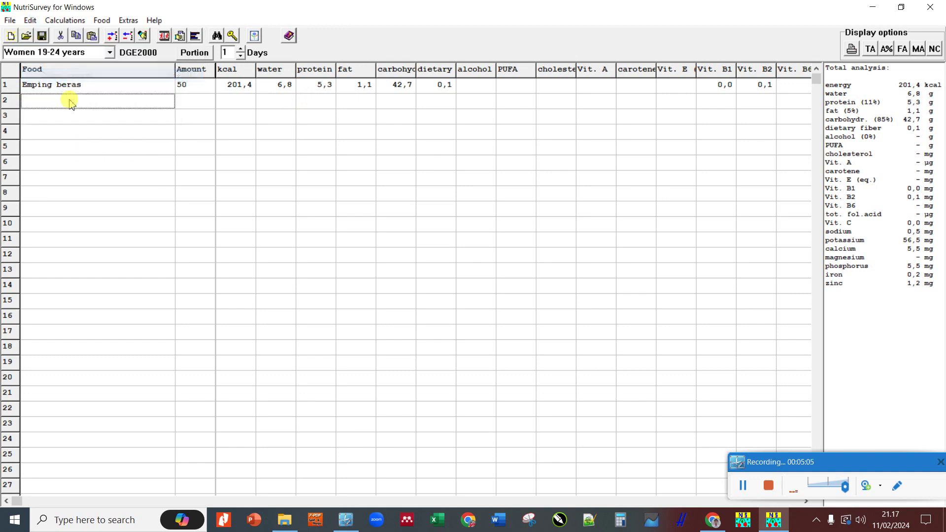
- Delete the contents of the Emping beras entry in the first food row
{"action": "left_click", "coordinate": [32, 21]}
{"action": "left_click", "coordinate": [34, 23]}
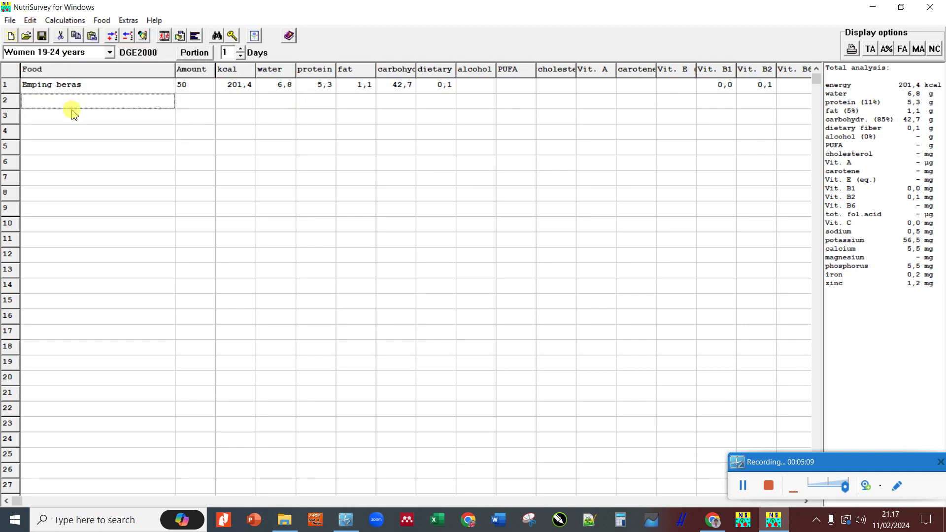
{"action": "left_click", "coordinate": [81, 87]}
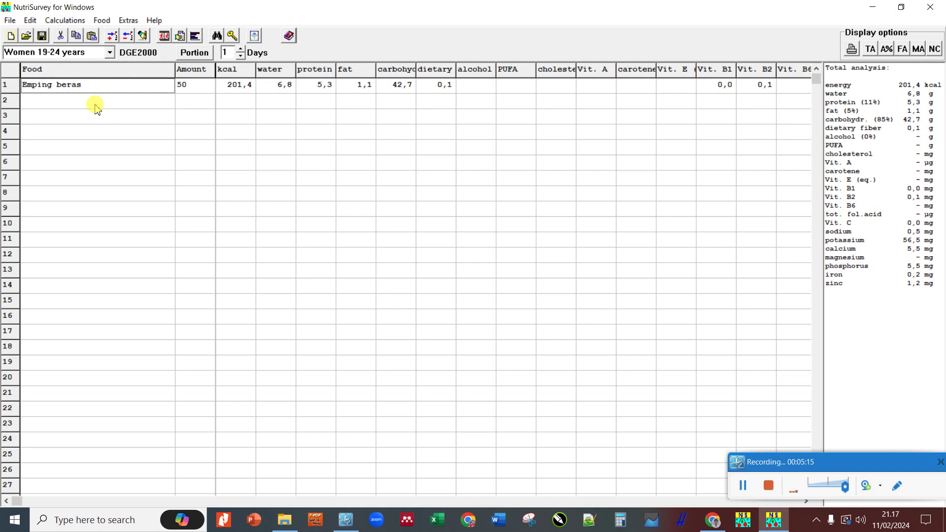
{"action": "left_click", "coordinate": [81, 102]}
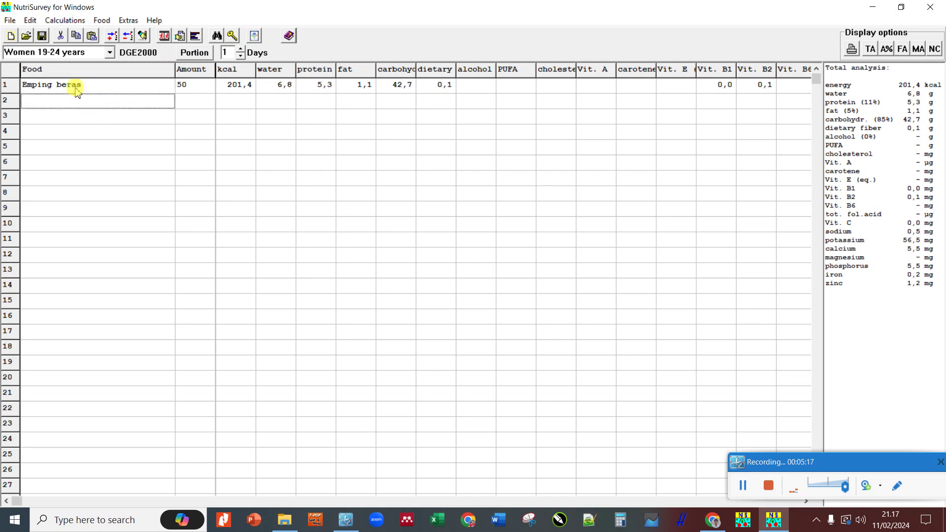
{"action": "left_click", "coordinate": [76, 88]}
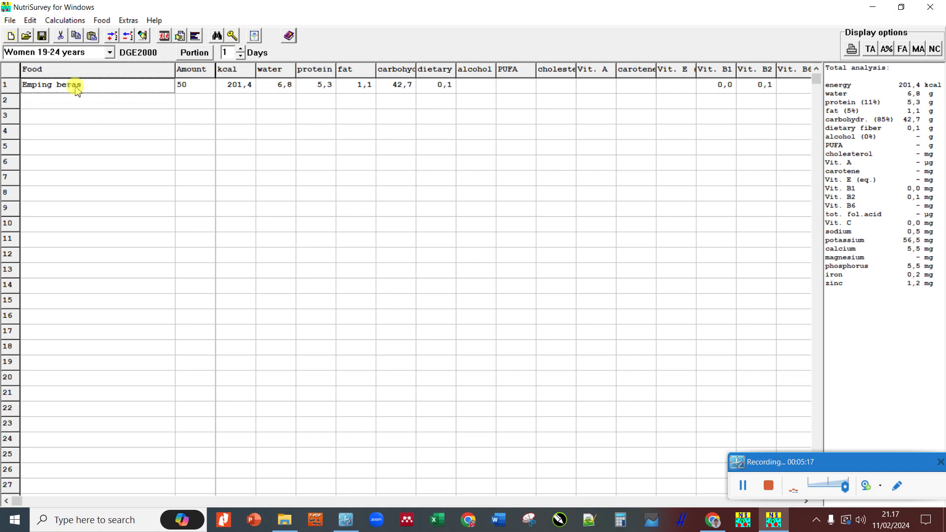
{"action": "left_click", "coordinate": [59, 21]}
{"action": "mouse_move", "coordinate": [35, 25]}
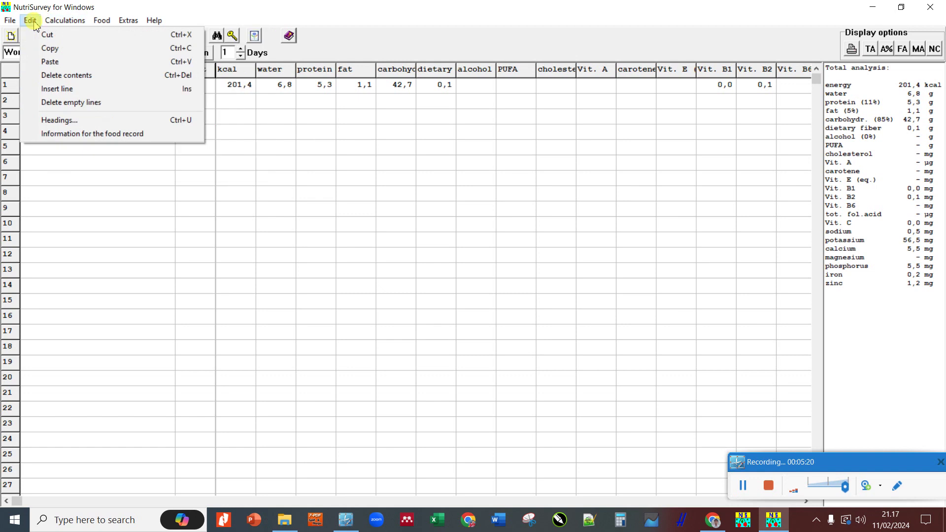
{"action": "left_click", "coordinate": [65, 75]}
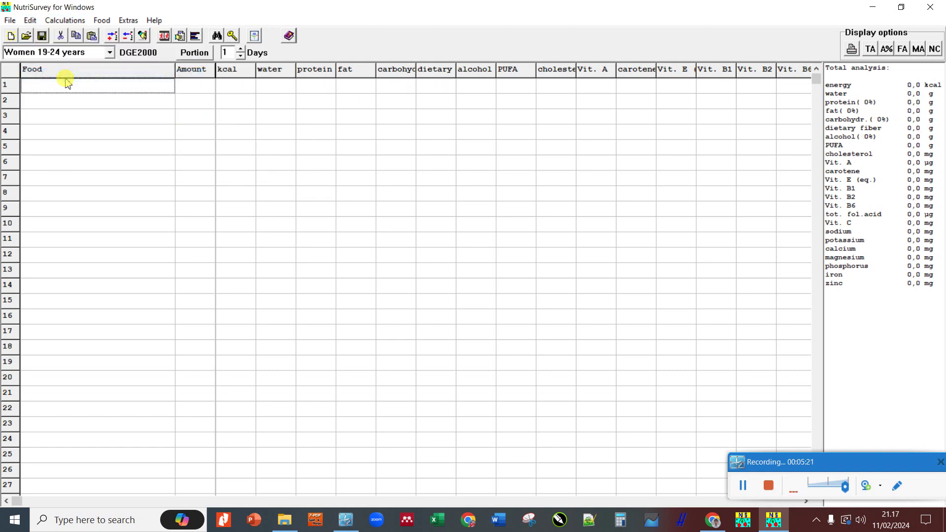
{"action": "left_click", "coordinate": [30, 21]}
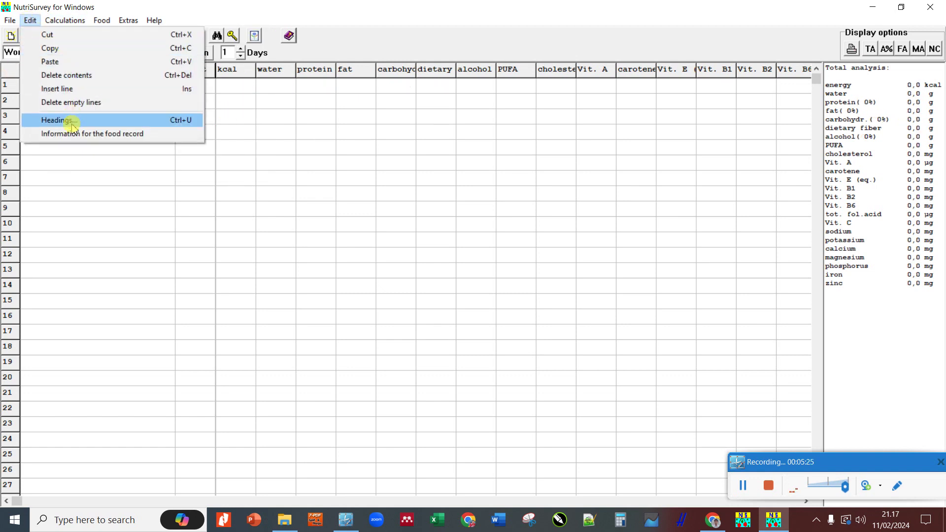
{"action": "left_click", "coordinate": [88, 180]}
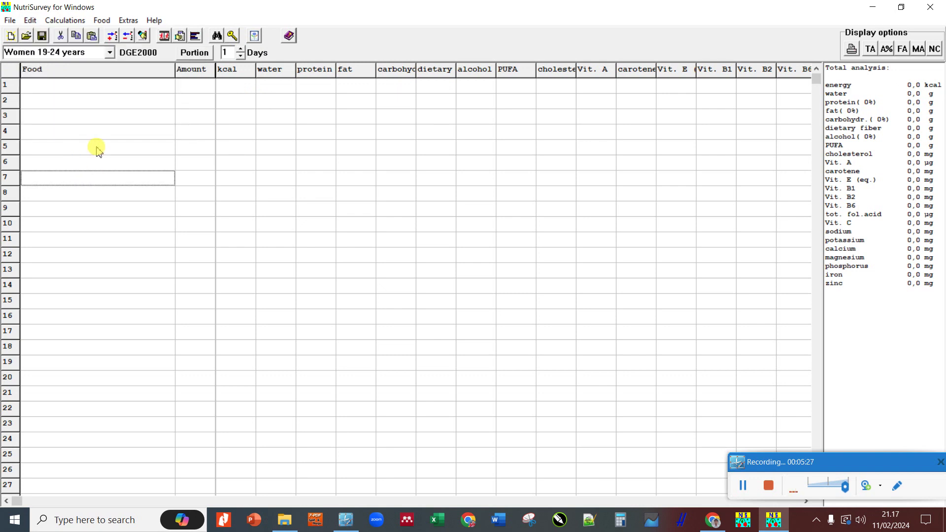
- Look up "beras" in the first food row again, choose Emping beras and set its amount to 50
{"action": "left_click", "coordinate": [154, 92]}
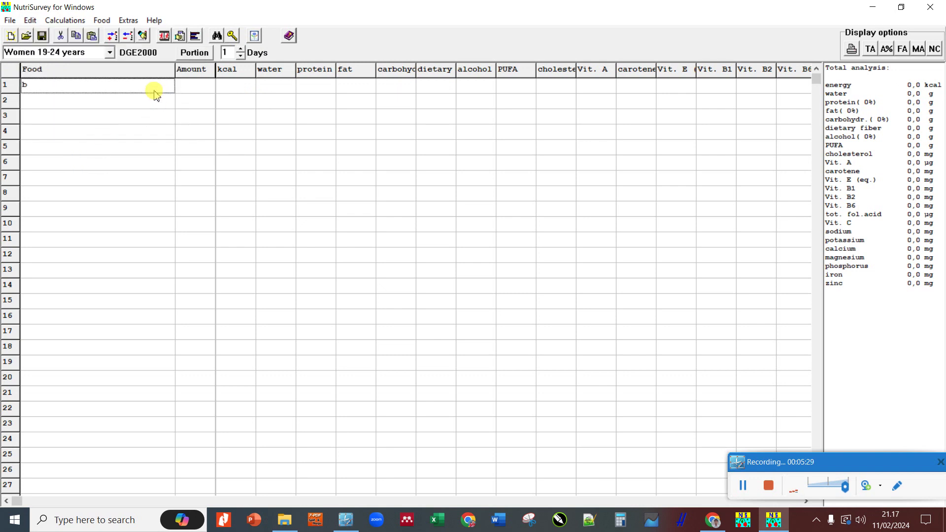
{"action": "key", "text": "Return"}
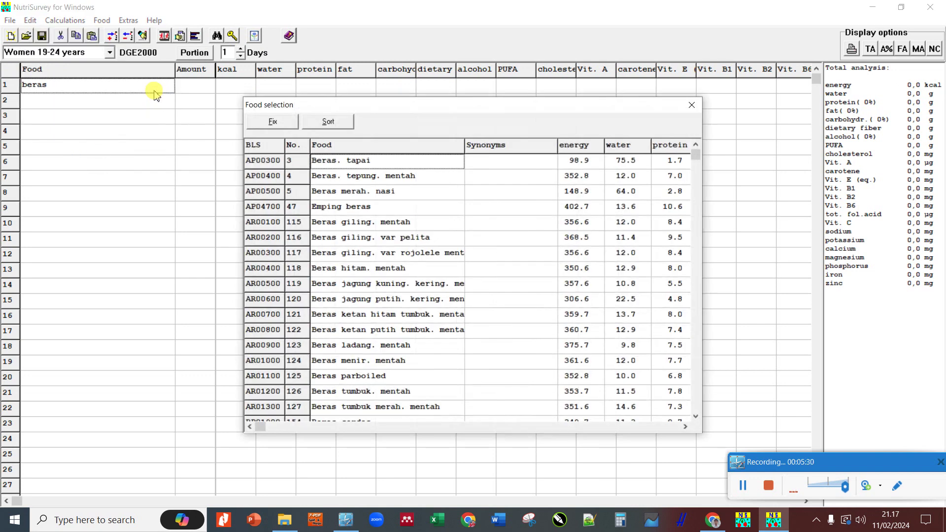
{"action": "double_click", "coordinate": [353, 208]}
{"action": "type", "text": "50"}
{"action": "key", "text": "Return"}
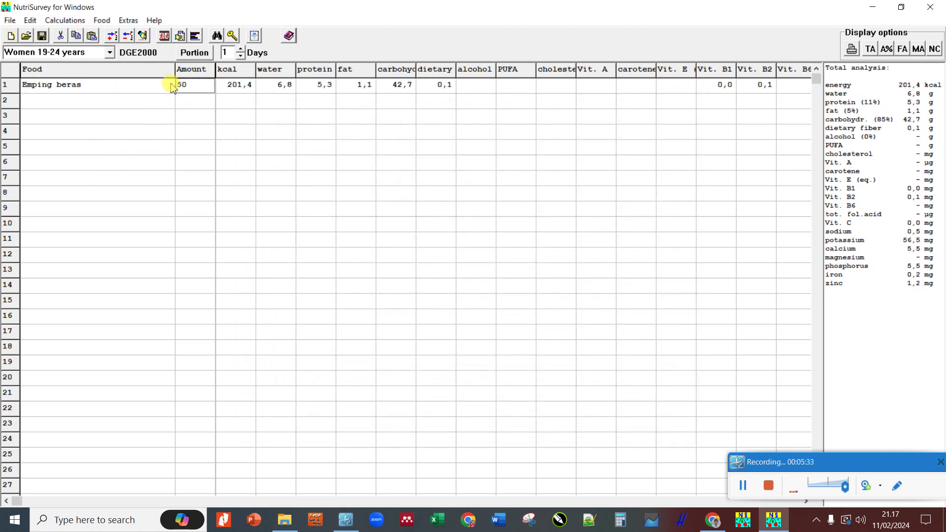
- Look up "kangk" in the second food row, choose Kangkung. rebus and set its amount to 60
{"action": "right_click", "coordinate": [146, 100]}
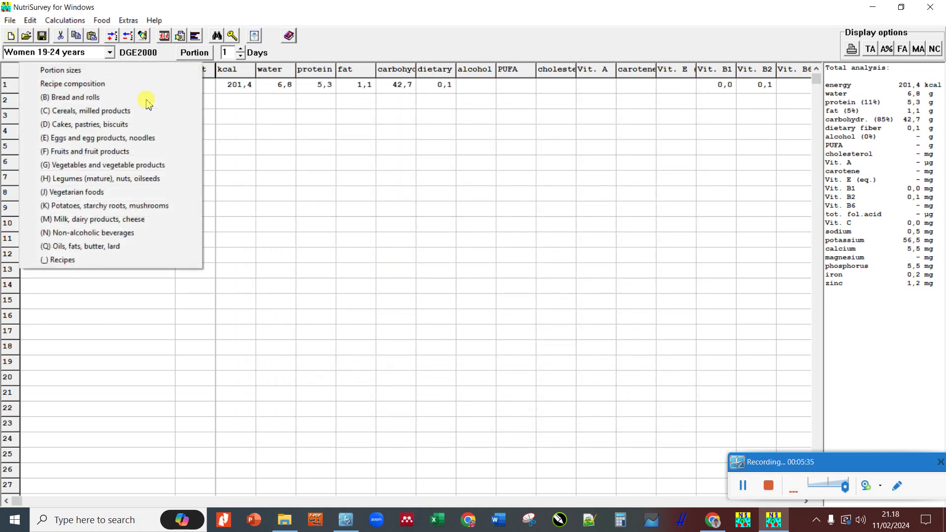
{"action": "key", "text": "Escape"}
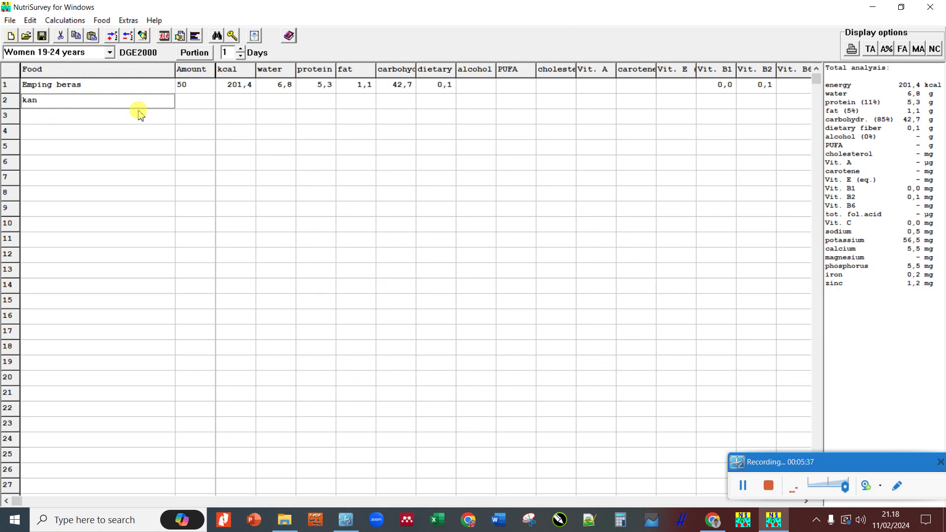
{"action": "type", "text": "kangk"}
{"action": "key", "text": "Return"}
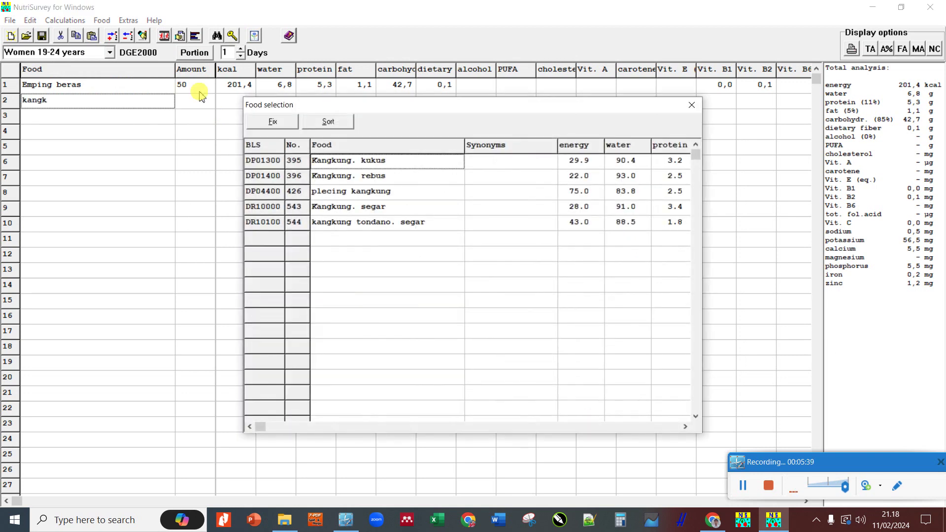
{"action": "left_click", "coordinate": [331, 179]}
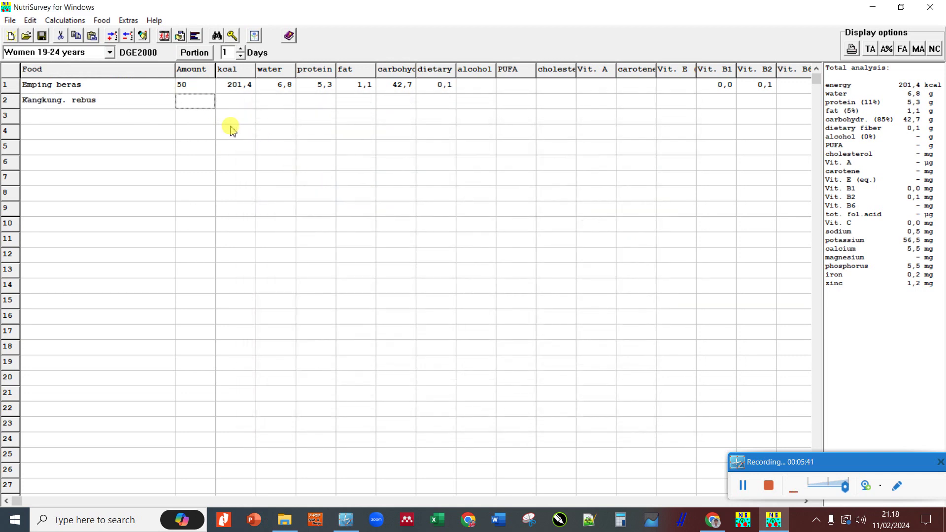
{"action": "type", "text": "60"}
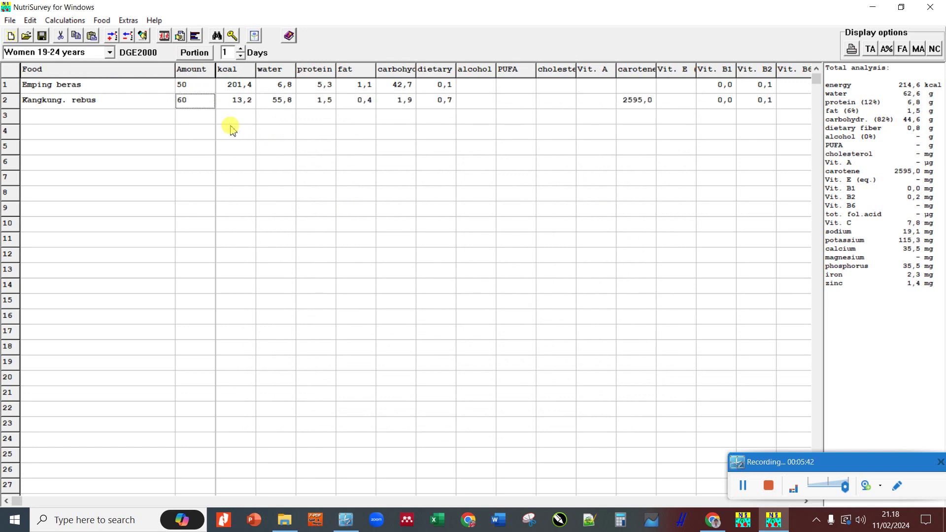
- Insert an empty line above Kangkung. rebus and another above Emping beras
{"action": "left_click", "coordinate": [129, 103]}
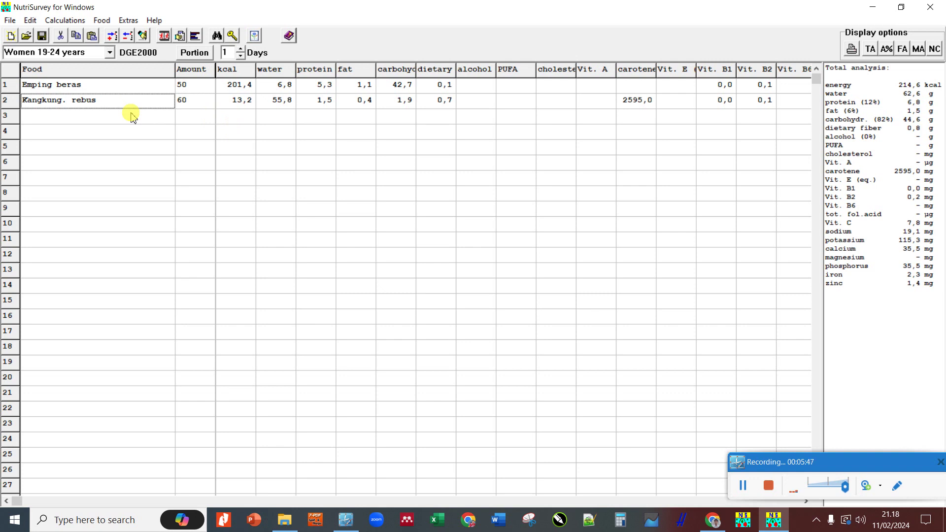
{"action": "left_click", "coordinate": [30, 20]}
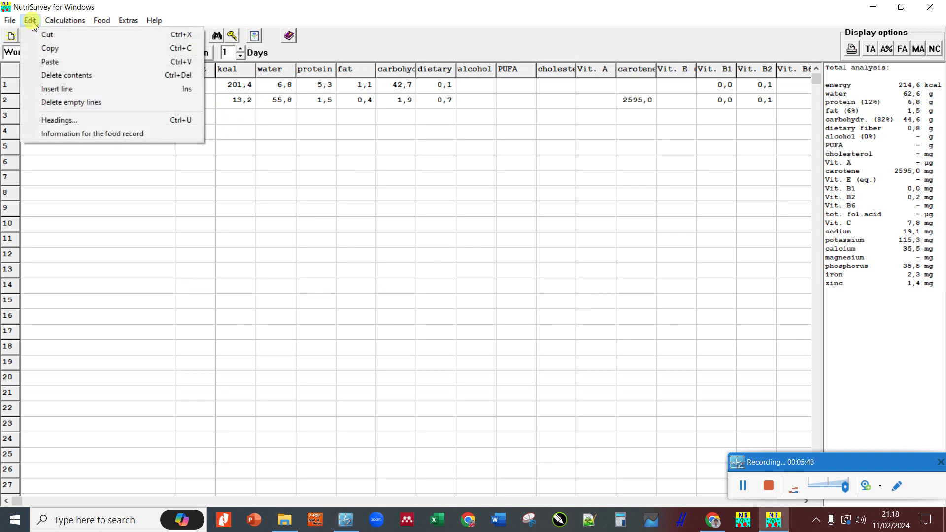
{"action": "left_click", "coordinate": [79, 89]}
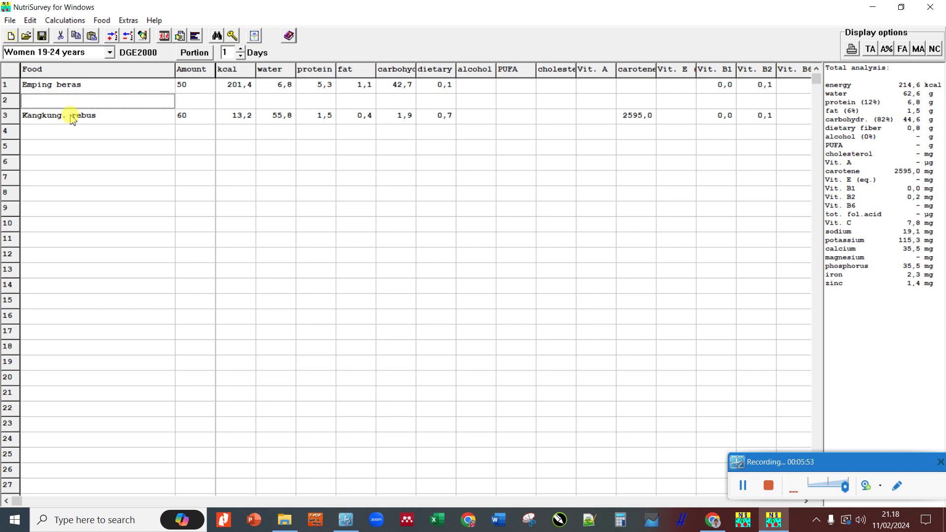
{"action": "left_click", "coordinate": [35, 86]}
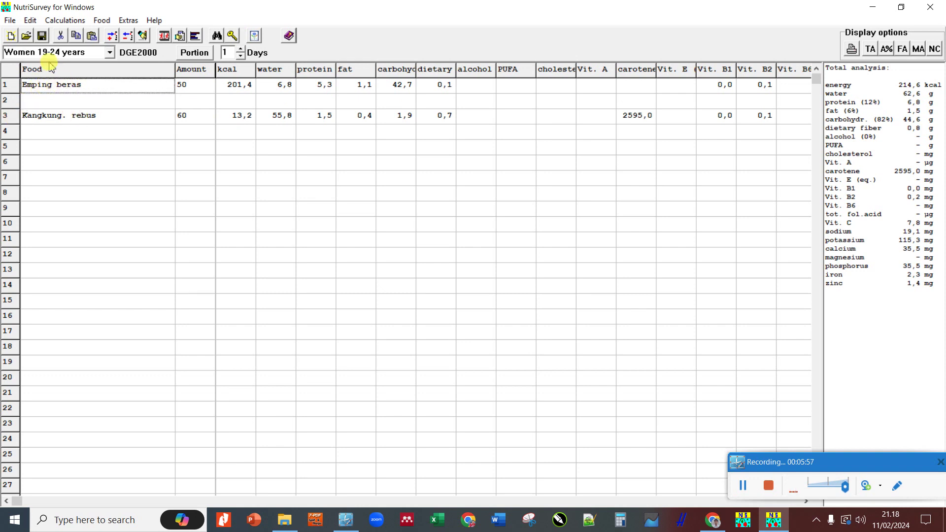
{"action": "left_click", "coordinate": [30, 22]}
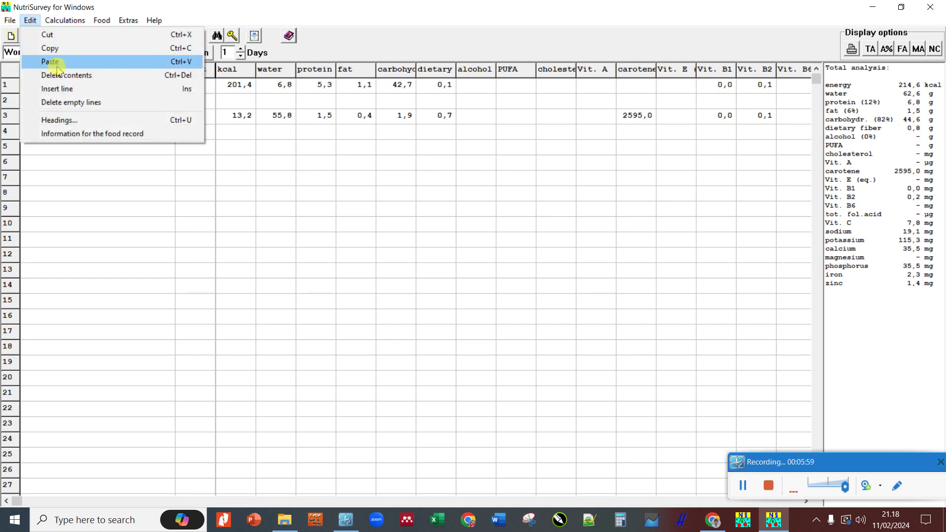
{"action": "left_click", "coordinate": [67, 89]}
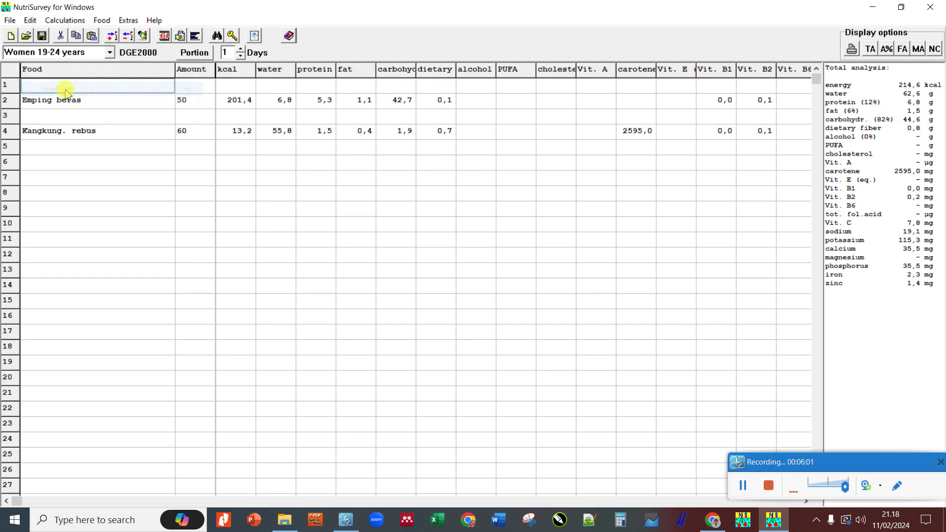
- Delete the empty lines from the food list
{"action": "left_click", "coordinate": [119, 148]}
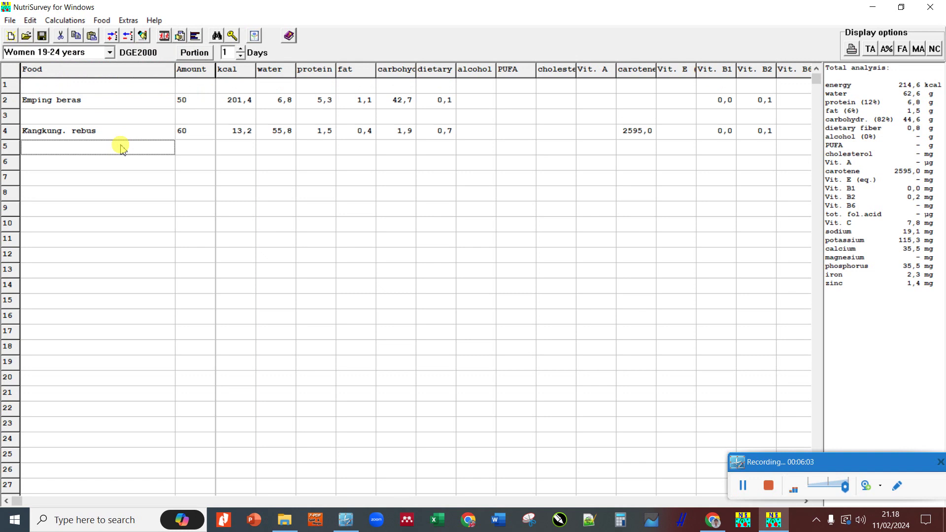
{"action": "left_click", "coordinate": [30, 22]}
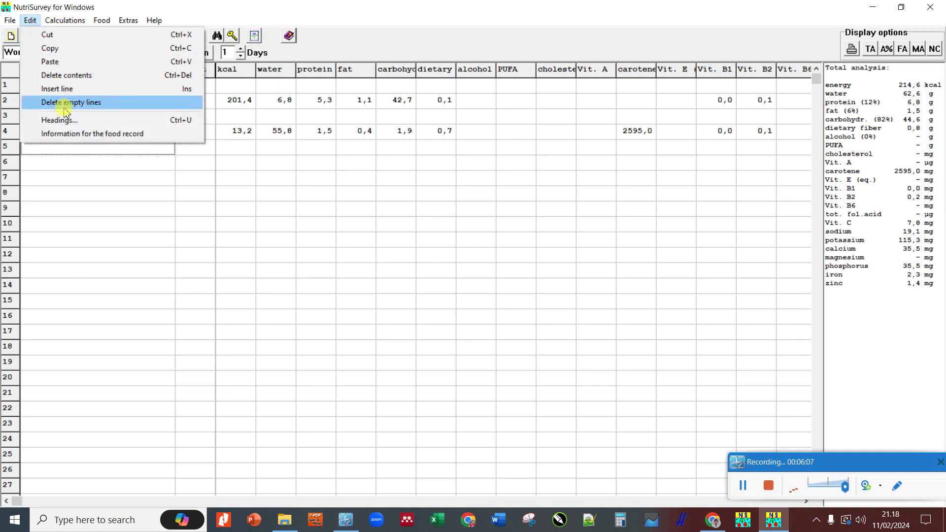
{"action": "left_click", "coordinate": [110, 222]}
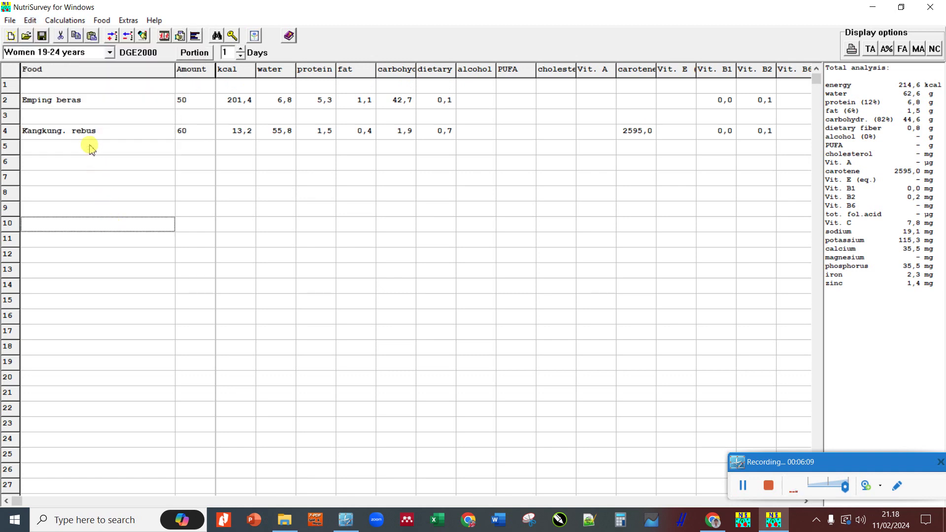
{"action": "left_click", "coordinate": [75, 118]}
{"action": "left_click", "coordinate": [261, 117]}
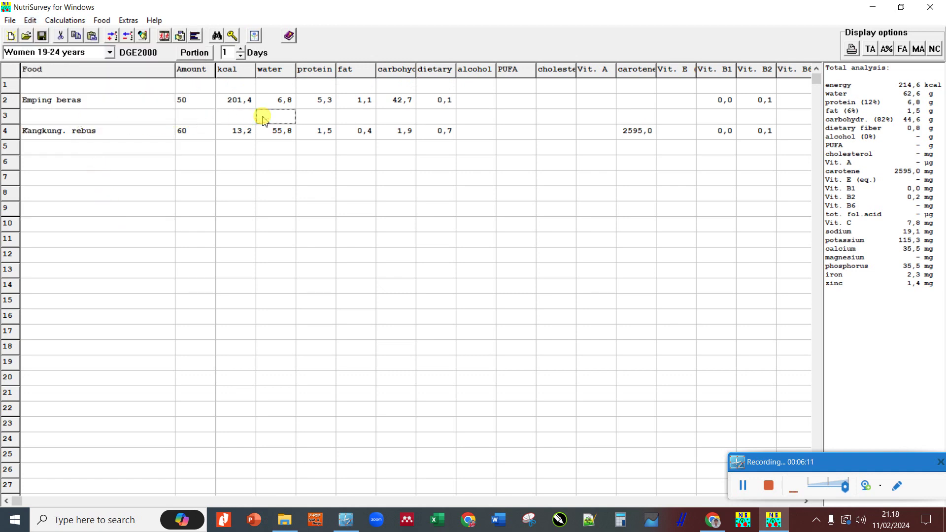
{"action": "left_click", "coordinate": [165, 87]}
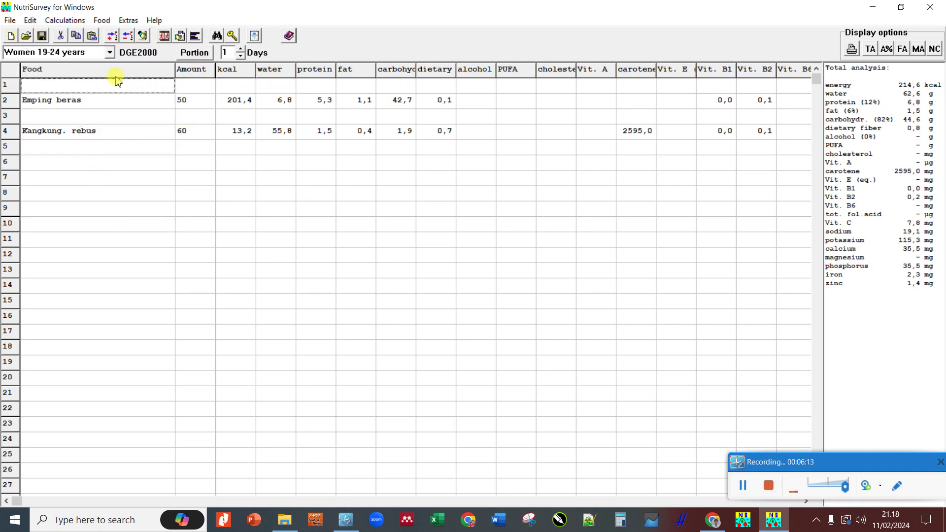
{"action": "left_click", "coordinate": [79, 115]}
{"action": "left_click", "coordinate": [73, 85]}
{"action": "left_click", "coordinate": [78, 115]}
{"action": "left_click", "coordinate": [30, 20]}
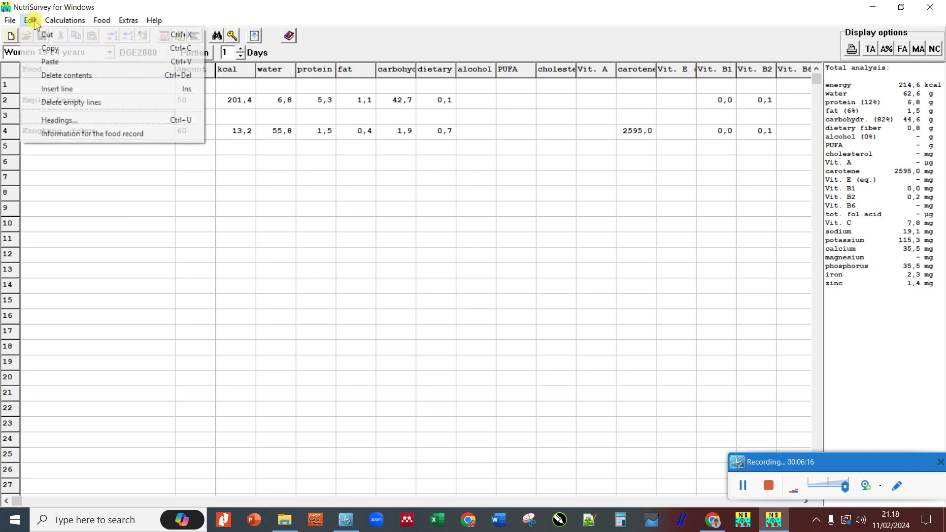
{"action": "left_click", "coordinate": [76, 104]}
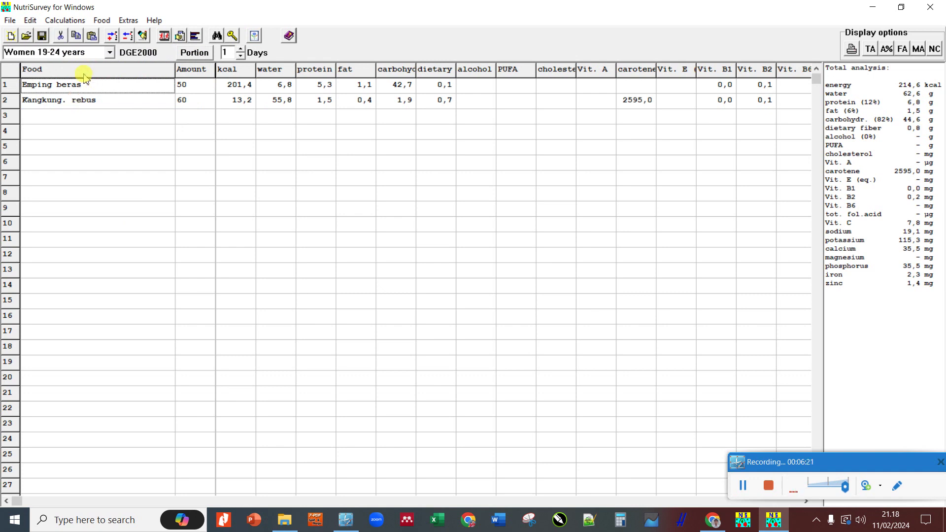
{"action": "left_click", "coordinate": [30, 20]}
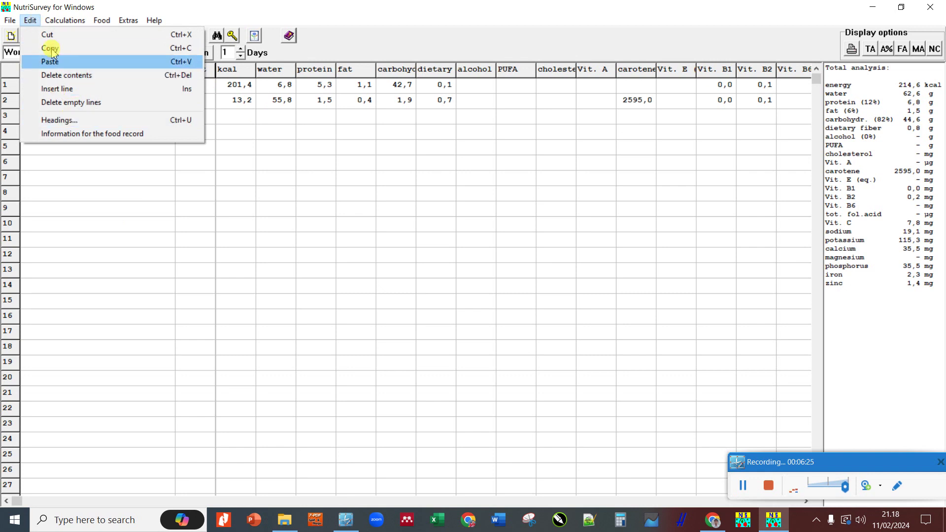
{"action": "left_click", "coordinate": [72, 123]}
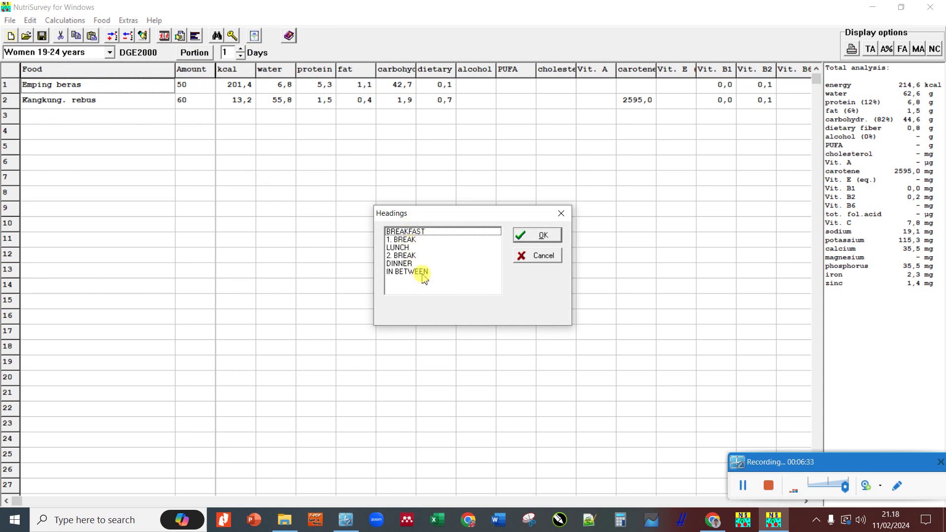
{"action": "left_click", "coordinate": [525, 260]}
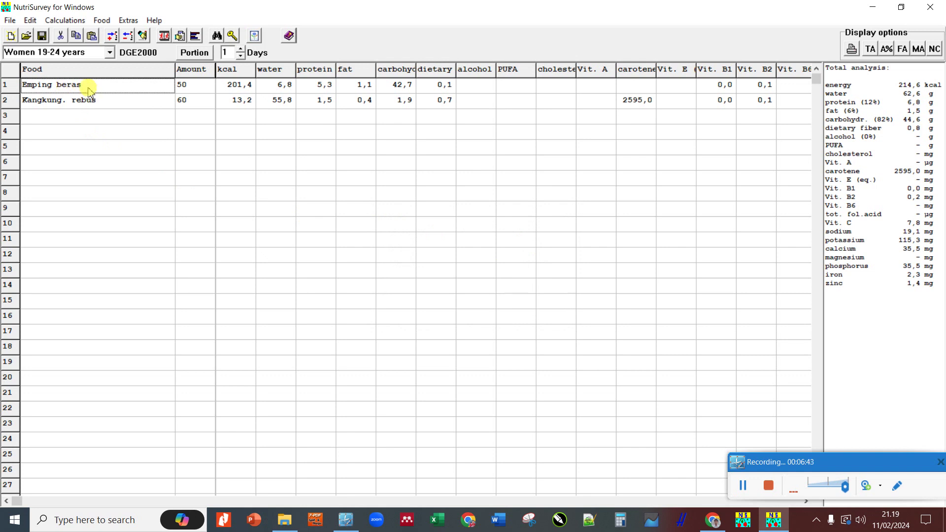
- Insert the BREAKFAST meal heading above Emping beras in the food list
{"action": "left_click", "coordinate": [33, 20]}
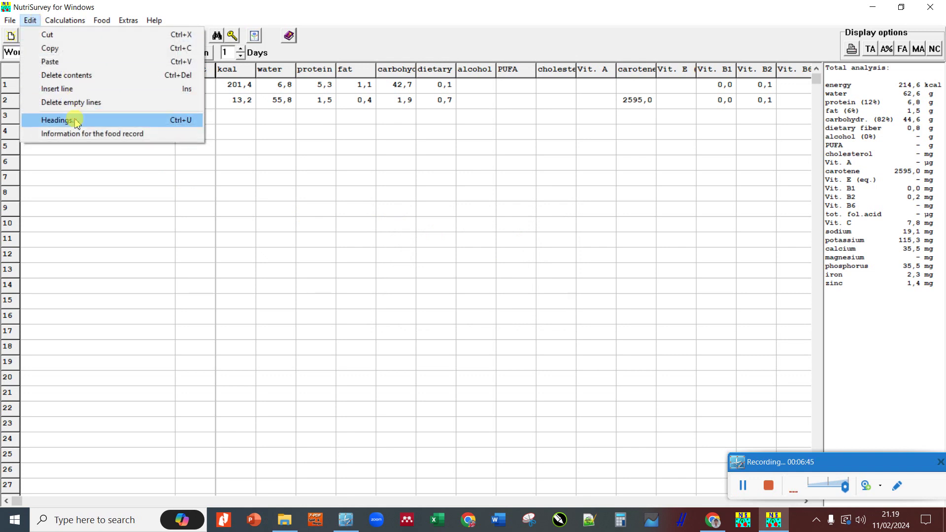
{"action": "left_click", "coordinate": [74, 119]}
{"action": "left_click", "coordinate": [398, 232]}
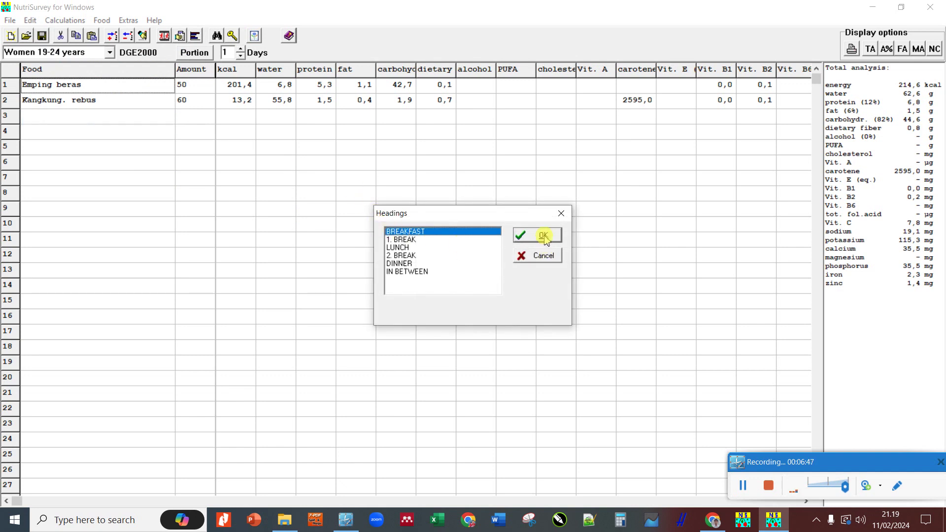
{"action": "left_click", "coordinate": [542, 236]}
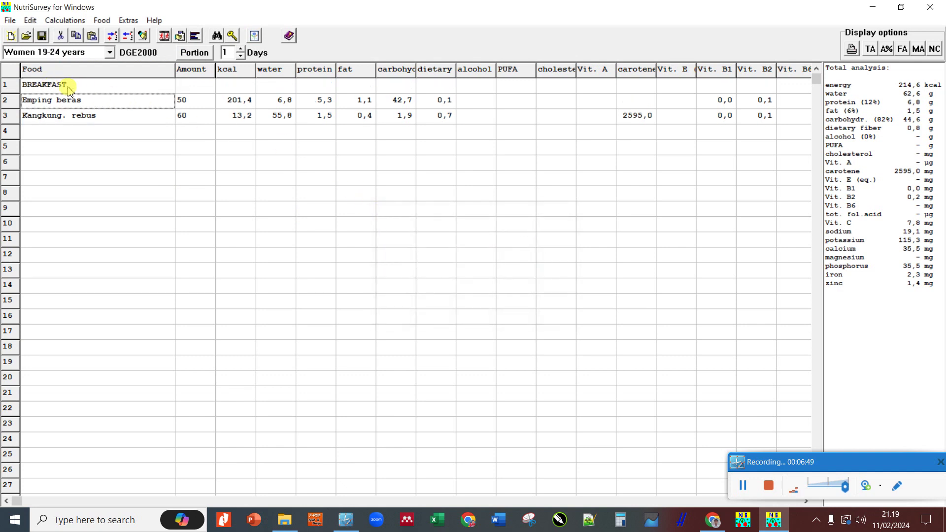
- Insert the 1. BREAK meal heading in row 10 of the food list
{"action": "left_click", "coordinate": [62, 223]}
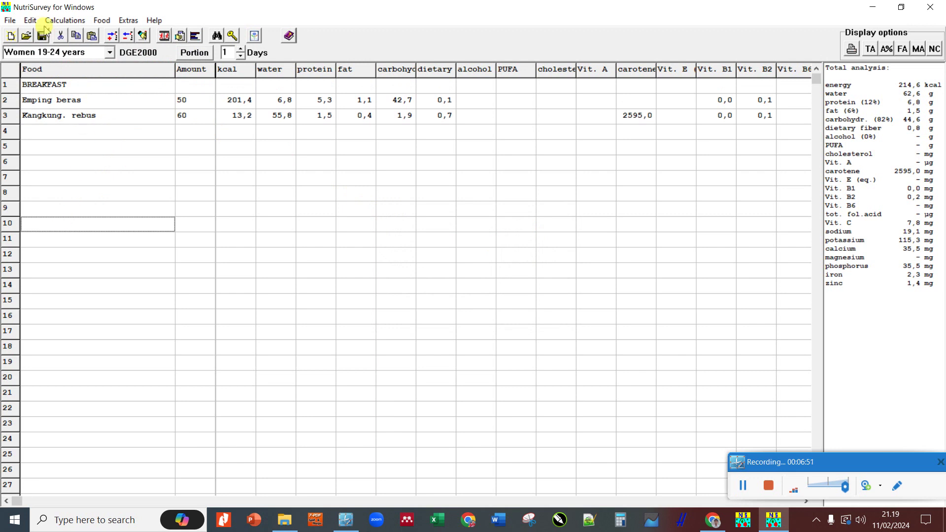
{"action": "left_click", "coordinate": [31, 20]}
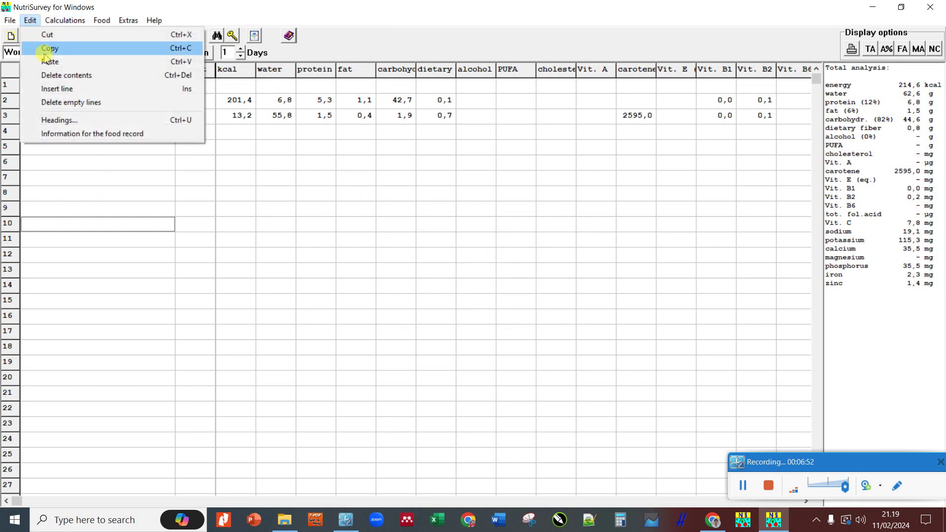
{"action": "left_click", "coordinate": [79, 119]}
{"action": "left_click", "coordinate": [402, 240]}
{"action": "left_click", "coordinate": [537, 235]}
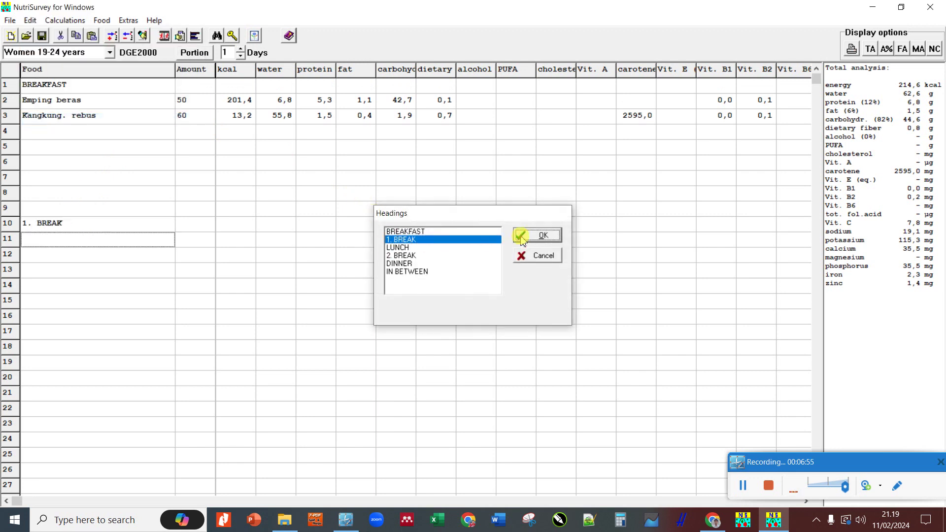
- Insert the LUNCH meal heading in row 15 of the food list
{"action": "left_click", "coordinate": [92, 299]}
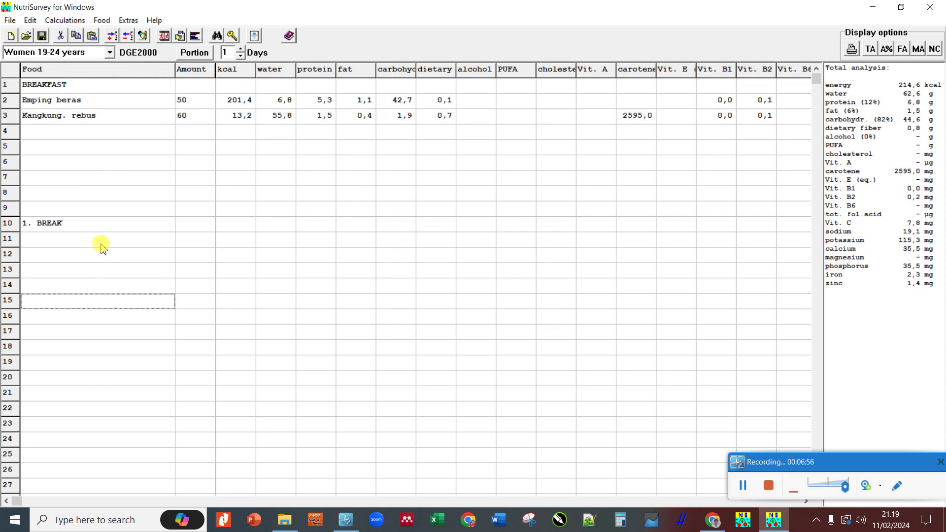
{"action": "left_click", "coordinate": [30, 20]}
{"action": "left_click", "coordinate": [81, 121]}
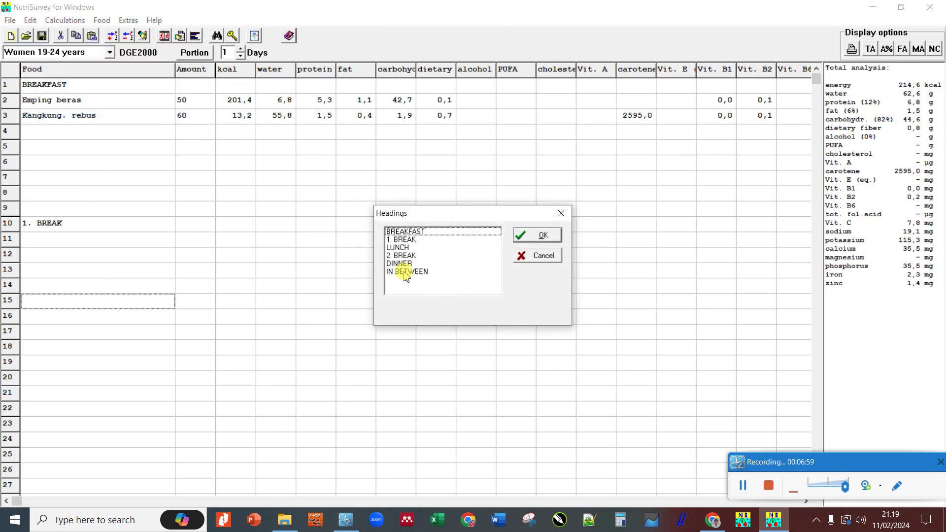
{"action": "left_click", "coordinate": [402, 248]}
{"action": "left_click", "coordinate": [517, 237]}
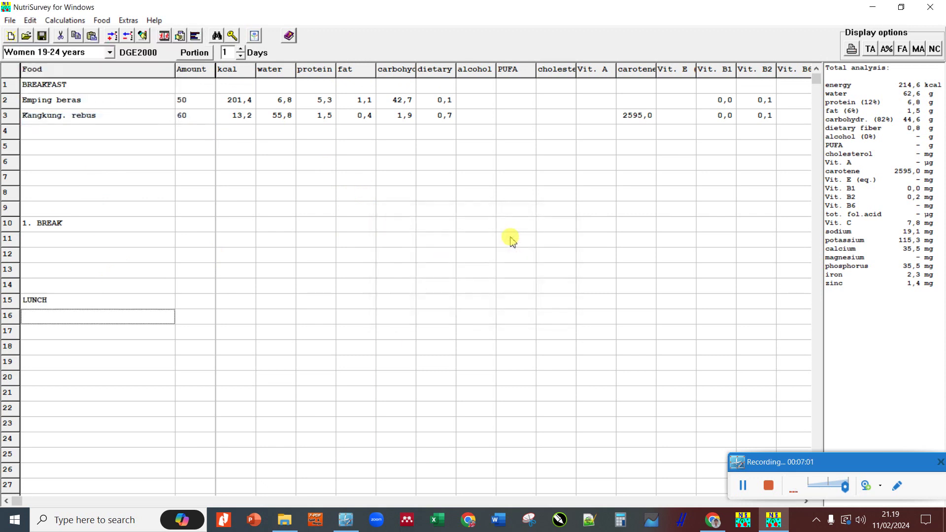
{"action": "left_click", "coordinate": [37, 239]}
{"action": "left_click", "coordinate": [37, 254]}
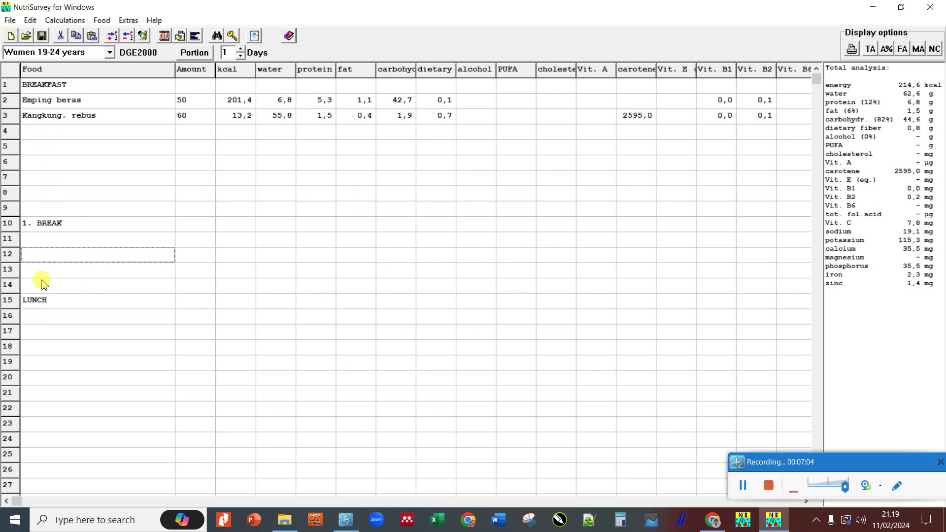
{"action": "left_click", "coordinate": [39, 316]}
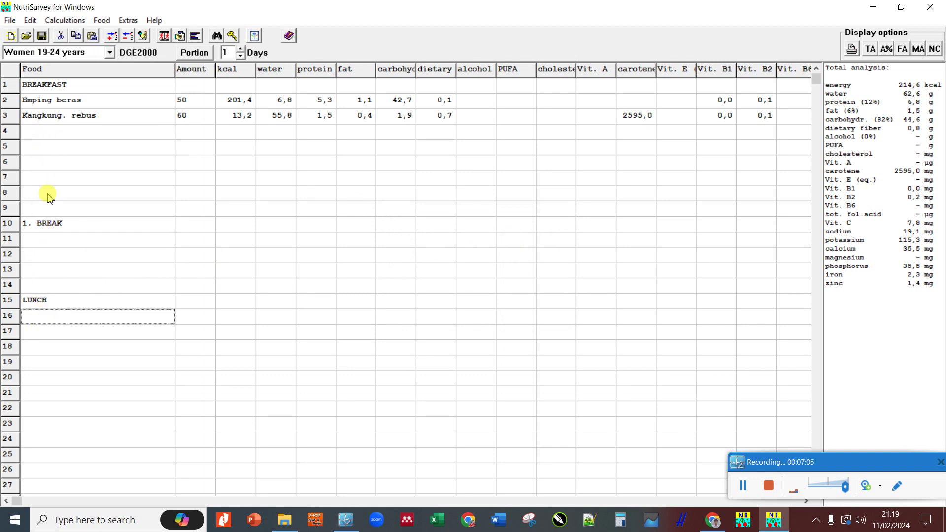
{"action": "left_click", "coordinate": [32, 132]}
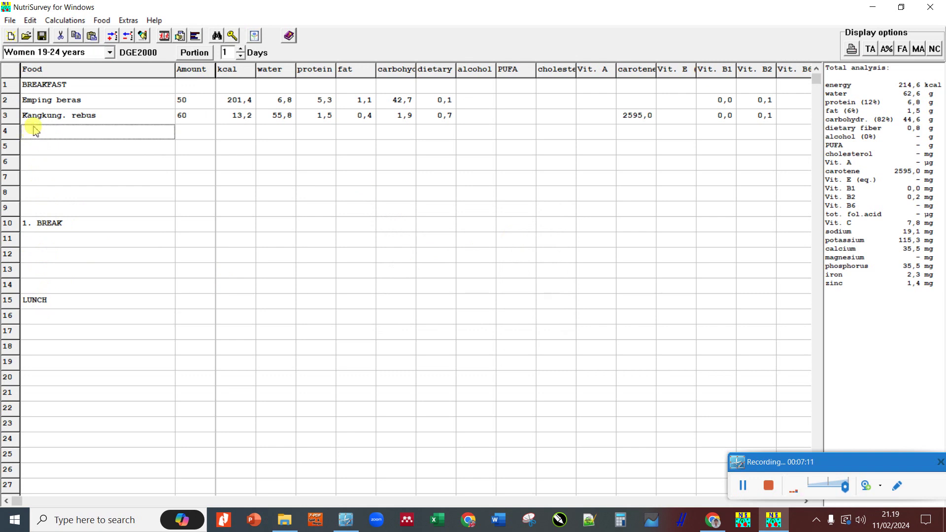
- Enter the food gado - gado directly under the 1. BREAK heading and set its amount to 100
{"action": "left_click", "coordinate": [51, 238]}
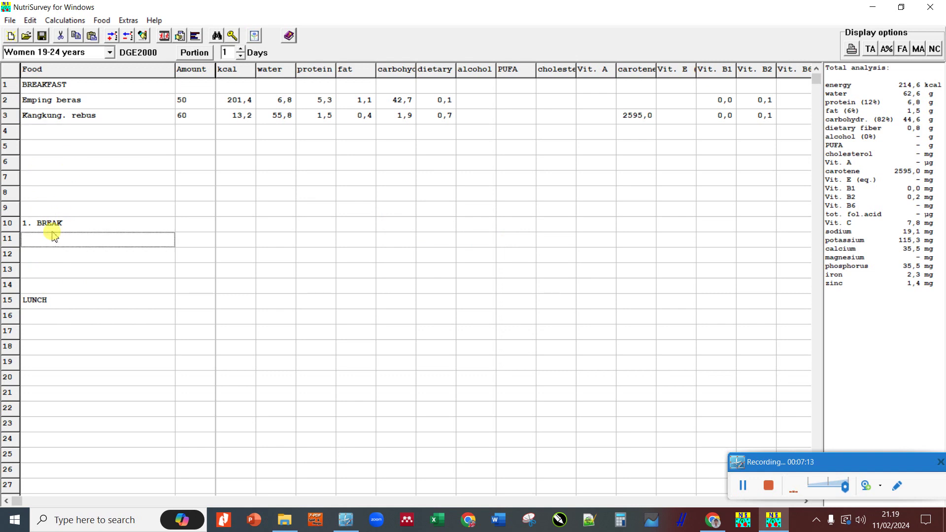
{"action": "type", "text": "gado - gado"}
{"action": "key", "text": "Return"}
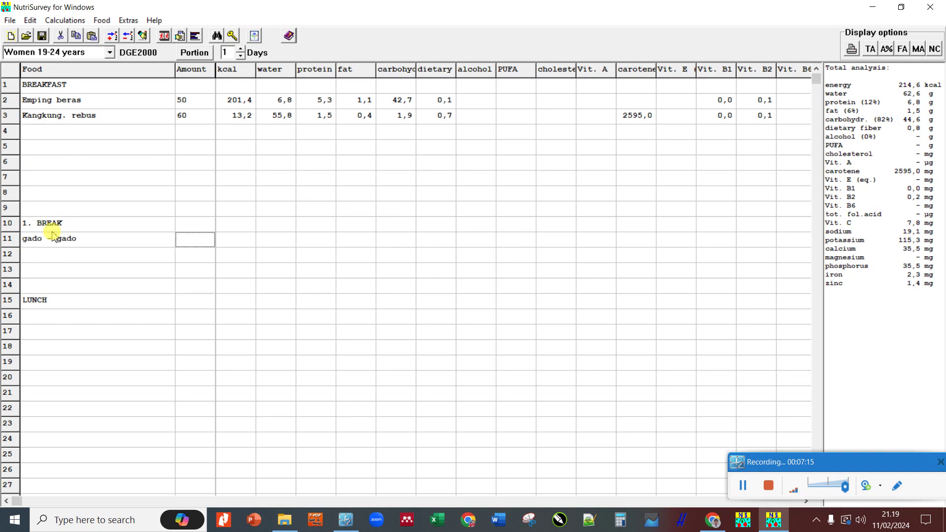
{"action": "type", "text": "100"}
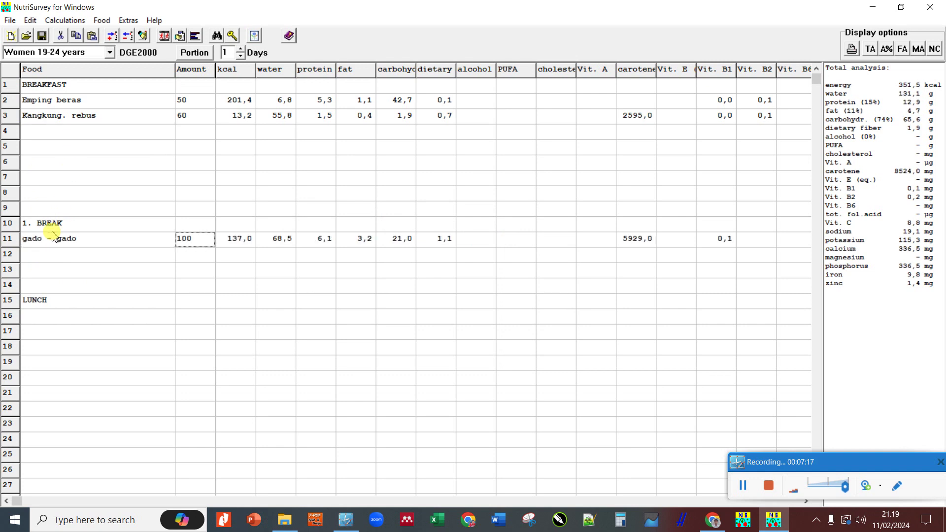
{"action": "key", "text": "Return"}
- Look up "beras" directly under the LUNCH heading, choose Emping beras and set its amount to 50
{"action": "left_click", "coordinate": [63, 326]}
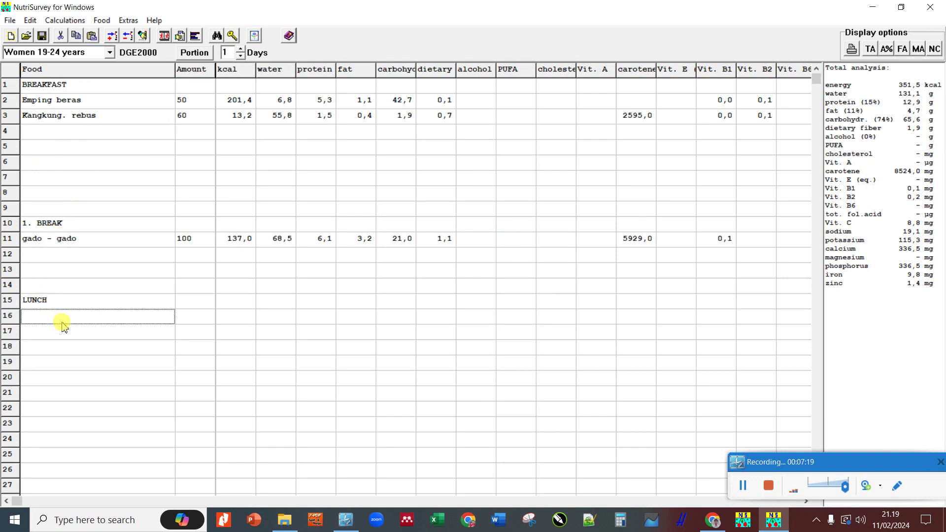
{"action": "type", "text": "beras"}
{"action": "key", "text": "Return"}
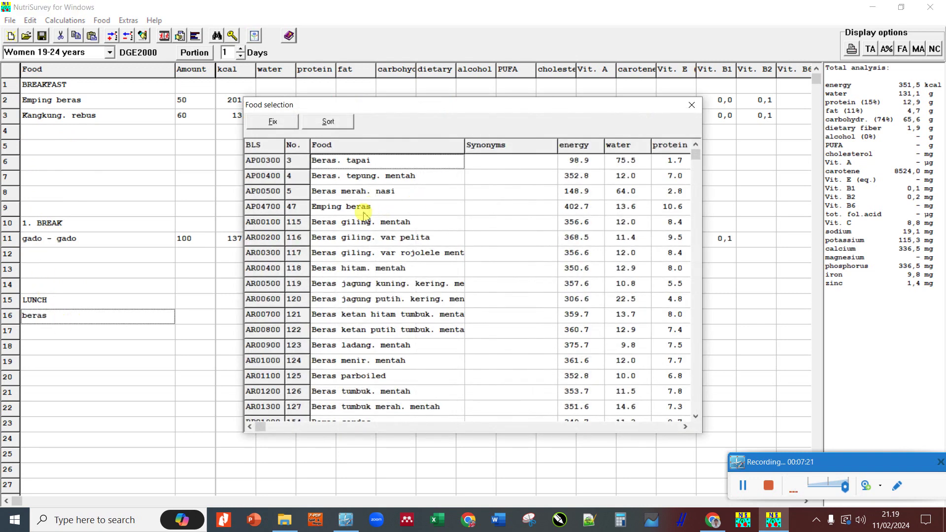
{"action": "double_click", "coordinate": [358, 207]}
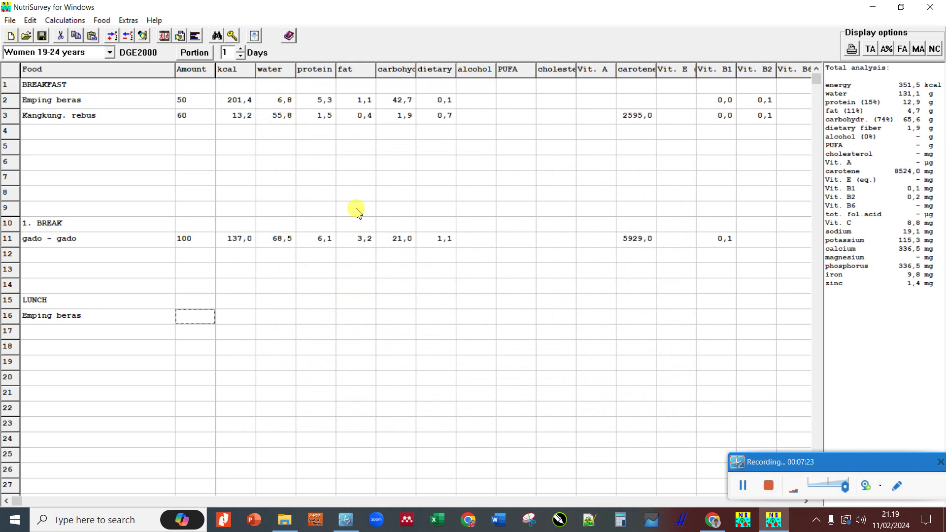
{"action": "type", "text": "50"}
{"action": "key", "text": "Return"}
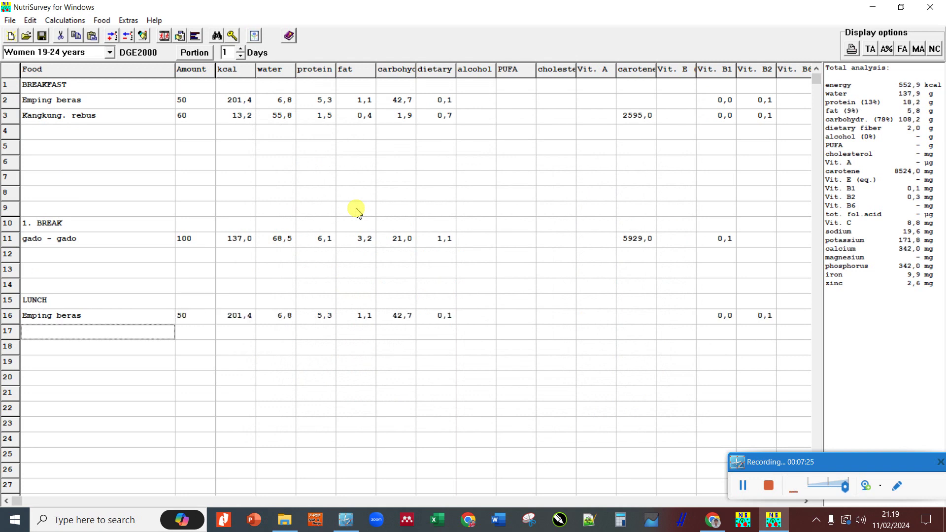
- Look up "kangk" in row 17 under the lunch Emping beras and choose Kangkung. segar
{"action": "type", "text": "kangk"}
{"action": "key", "text": "Return"}
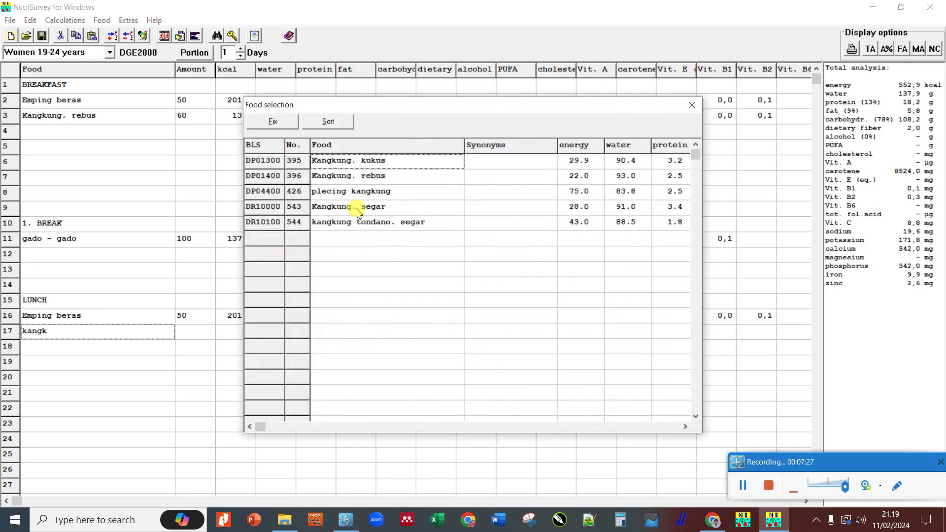
{"action": "double_click", "coordinate": [360, 207]}
- Delete all empty lines between the meal sections of the food list
{"action": "left_click", "coordinate": [124, 274]}
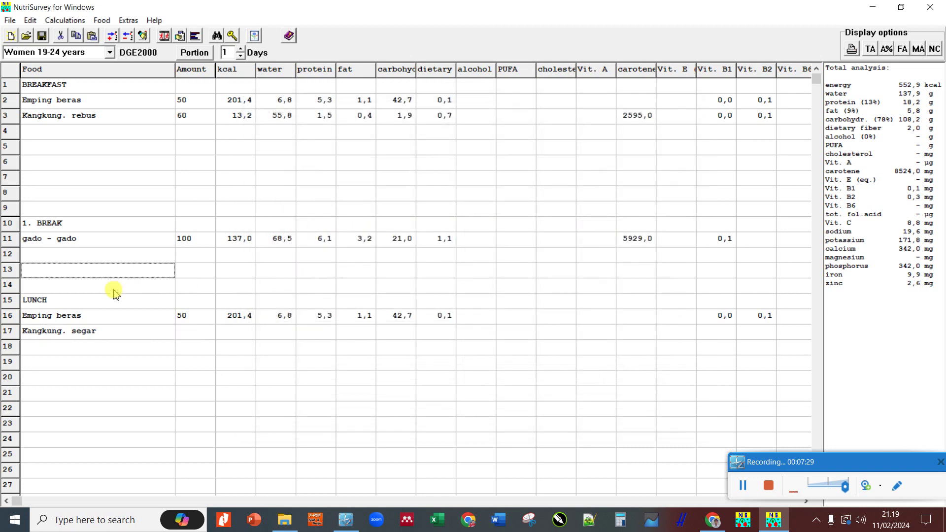
{"action": "left_click", "coordinate": [52, 137]}
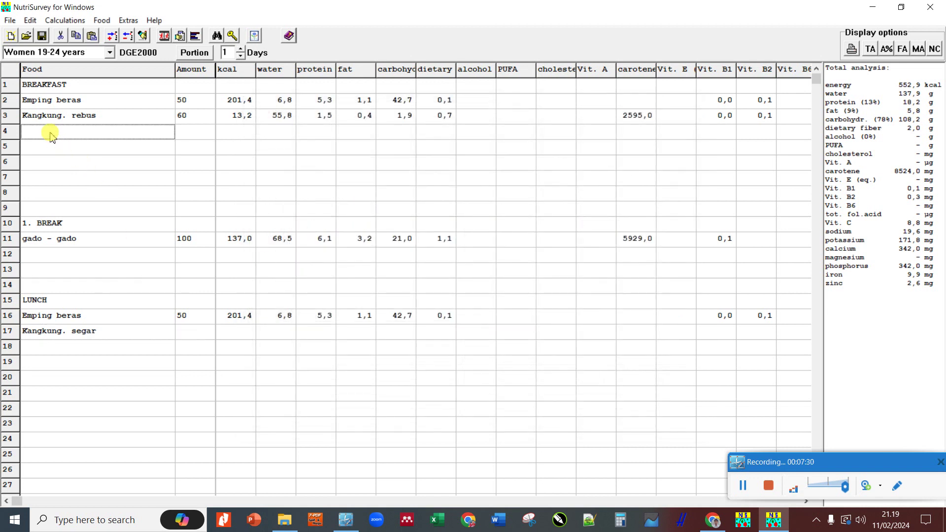
{"action": "left_click", "coordinate": [31, 223]}
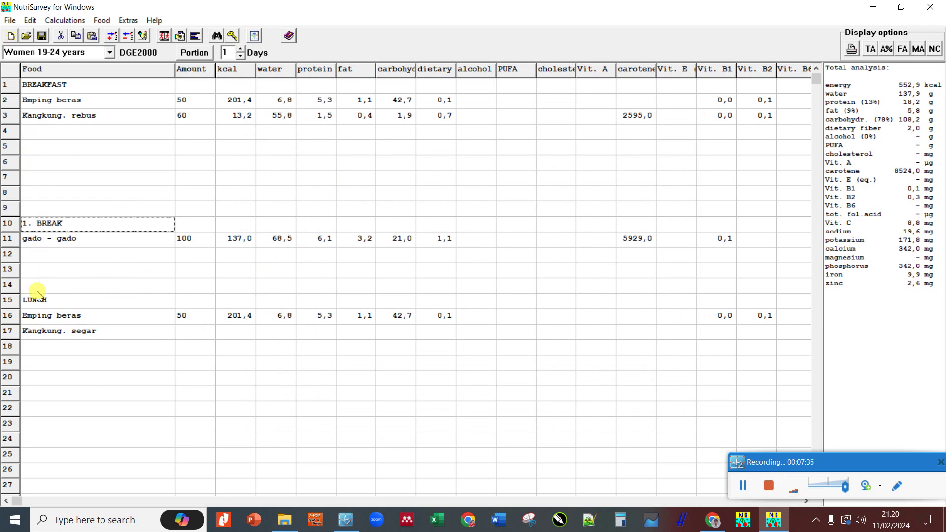
{"action": "left_click", "coordinate": [30, 20]}
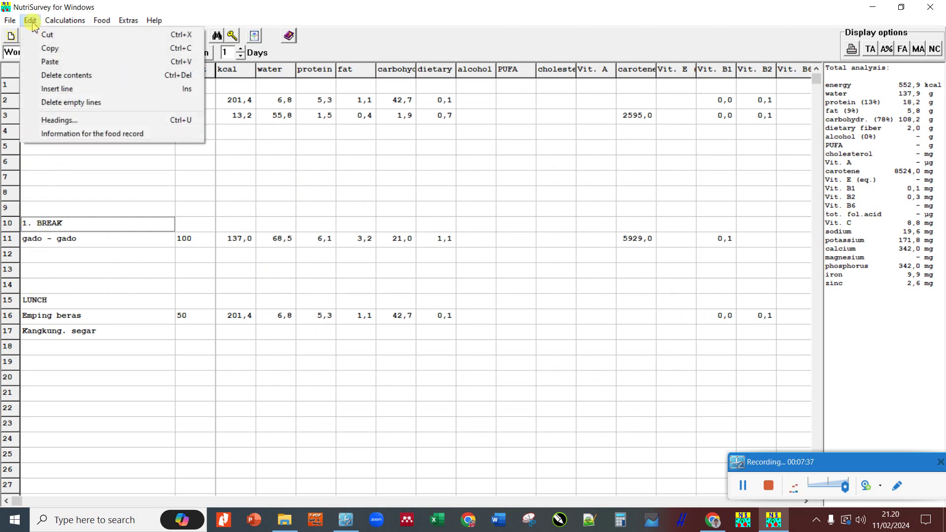
{"action": "left_click", "coordinate": [68, 102]}
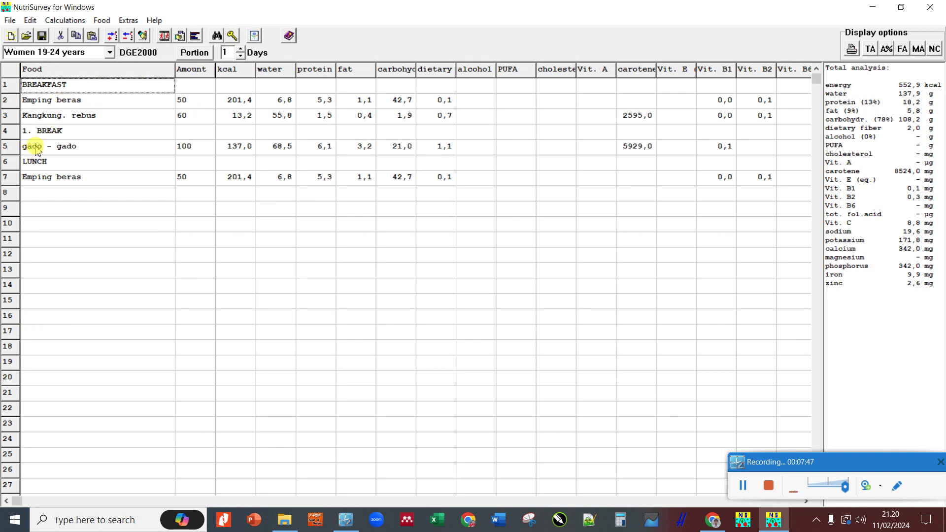
- Insert an empty line above the LUNCH heading
{"action": "left_click", "coordinate": [41, 166]}
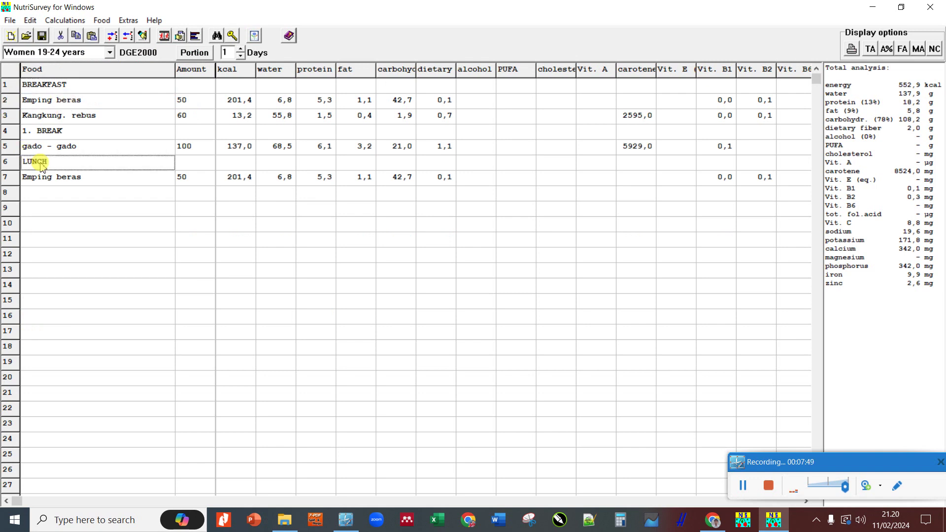
{"action": "left_click", "coordinate": [30, 22]}
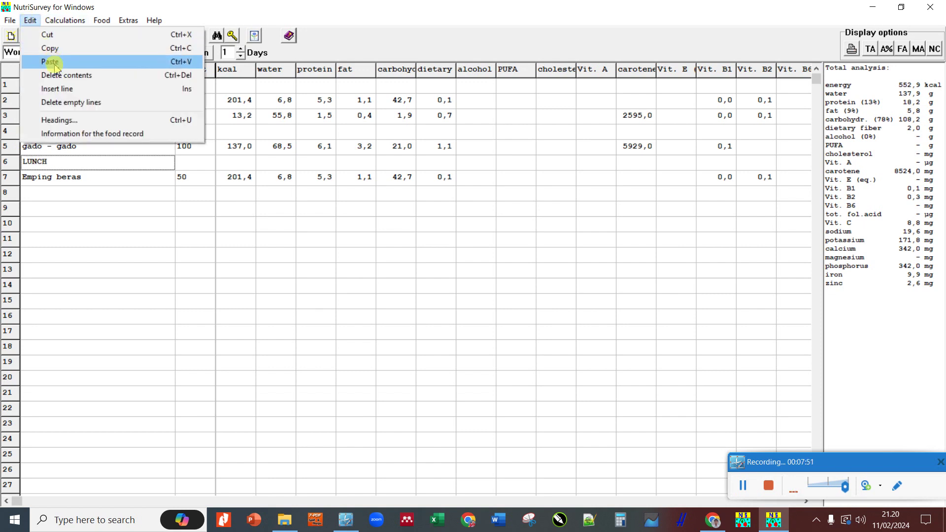
{"action": "left_click", "coordinate": [59, 89]}
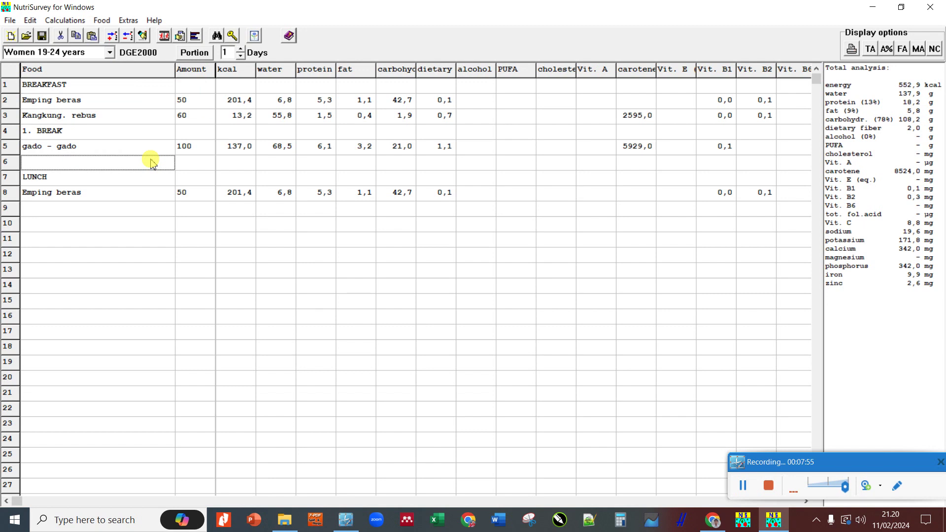
- Clear the contents of the BREAKFAST, 1. BREAK and LUNCH heading rows in the food list
{"action": "left_click", "coordinate": [31, 21]}
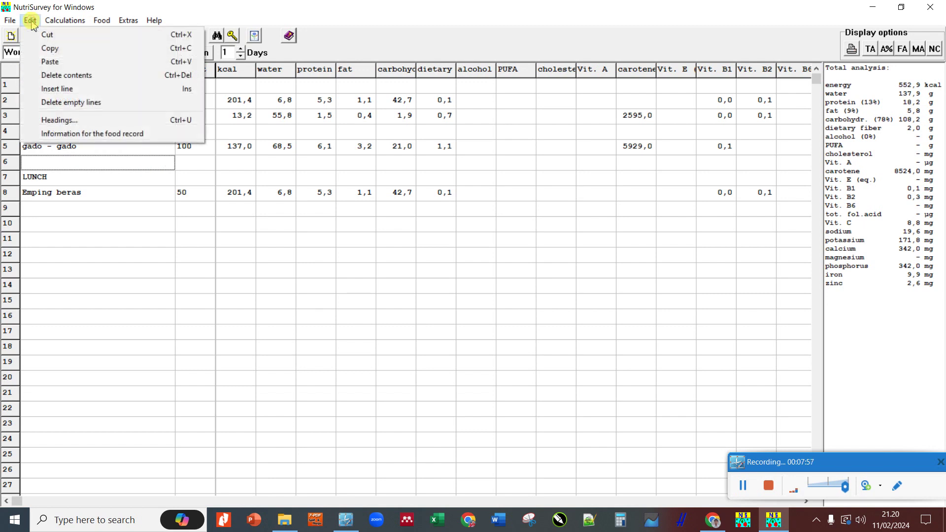
{"action": "left_click", "coordinate": [57, 149]}
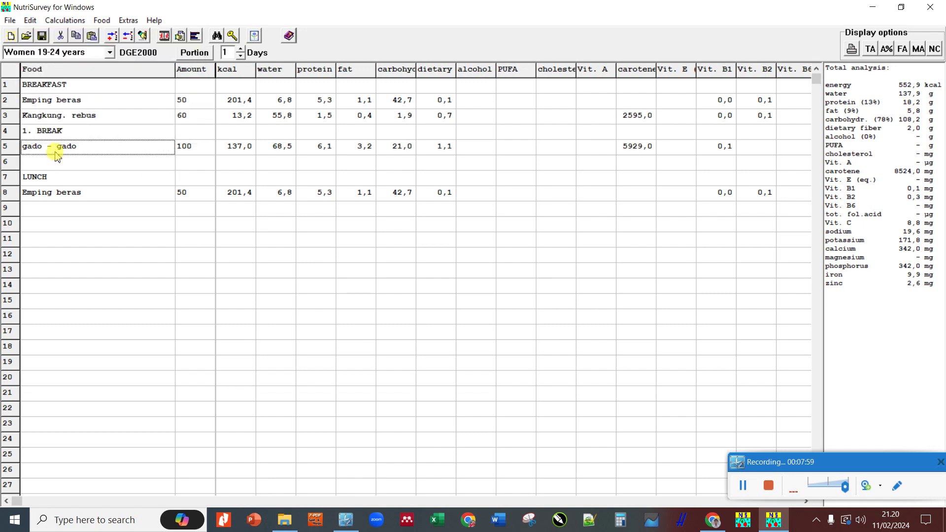
{"action": "left_click", "coordinate": [48, 88]}
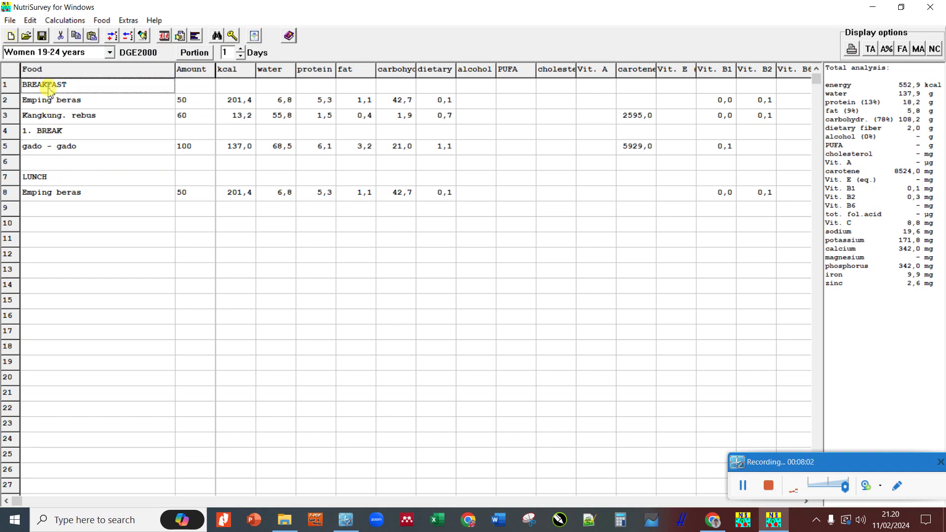
{"action": "left_click", "coordinate": [30, 20]}
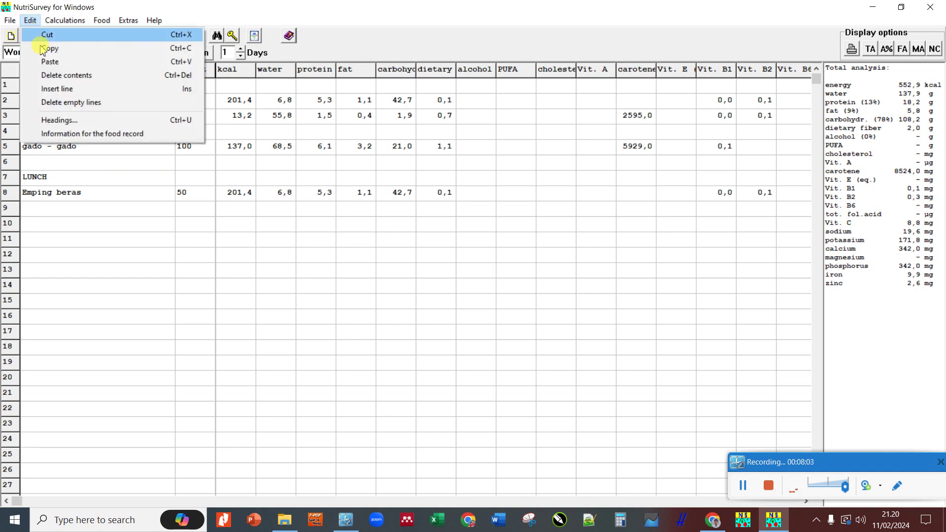
{"action": "left_click", "coordinate": [68, 76]}
{"action": "left_click", "coordinate": [68, 134]}
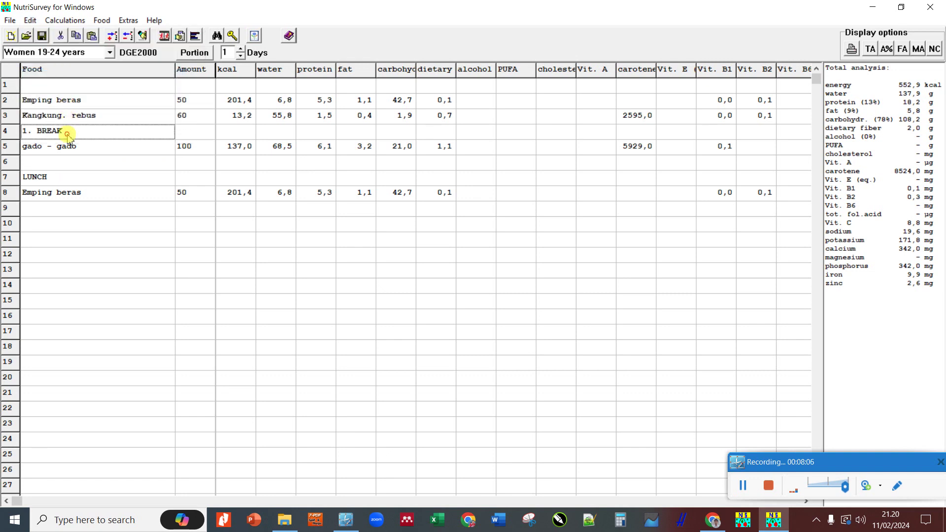
{"action": "left_click", "coordinate": [30, 20]}
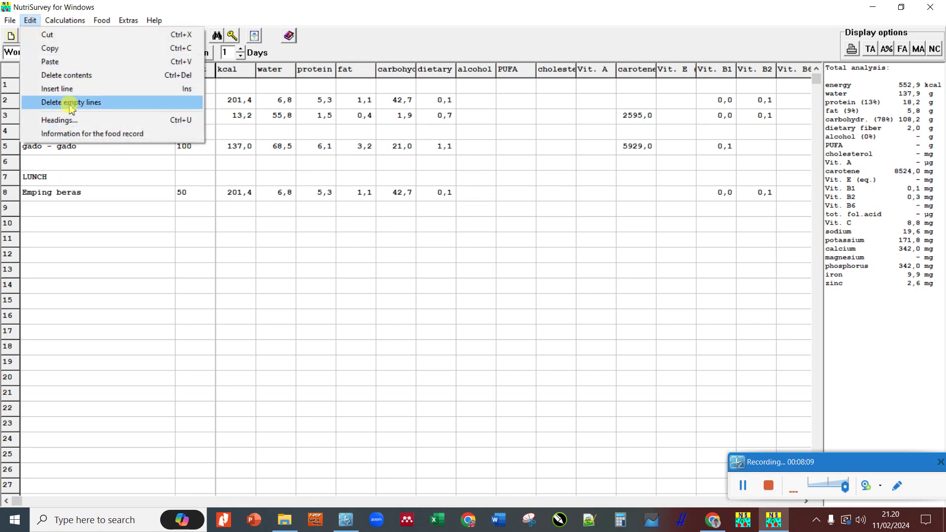
{"action": "left_click", "coordinate": [69, 75]}
{"action": "left_click", "coordinate": [66, 175]}
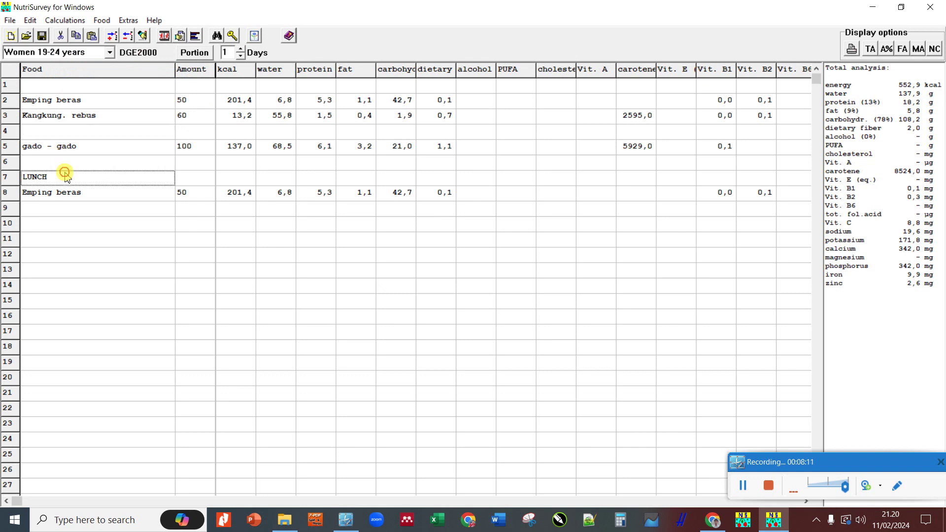
{"action": "left_click", "coordinate": [30, 21]}
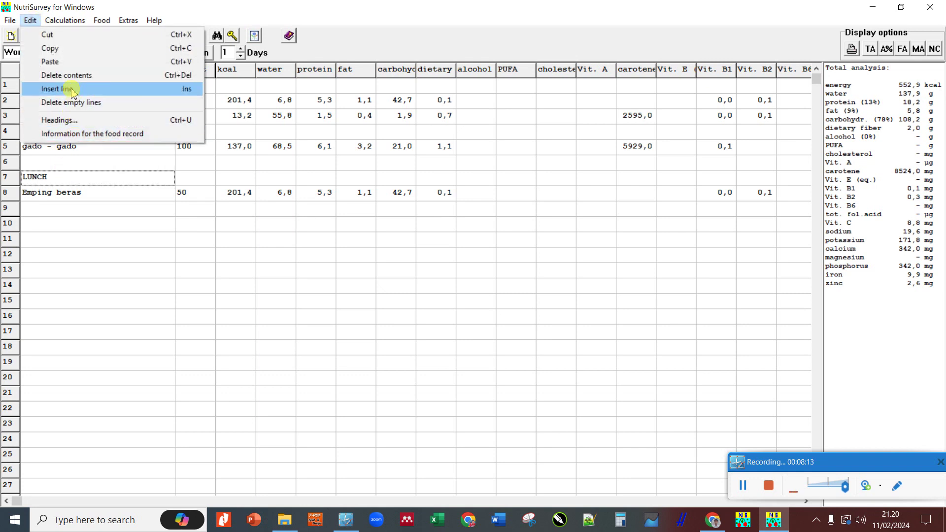
{"action": "left_click", "coordinate": [69, 74]}
- Delete the empty lines left by the cleared headings so the foods are listed consecutively
{"action": "left_click", "coordinate": [51, 83]}
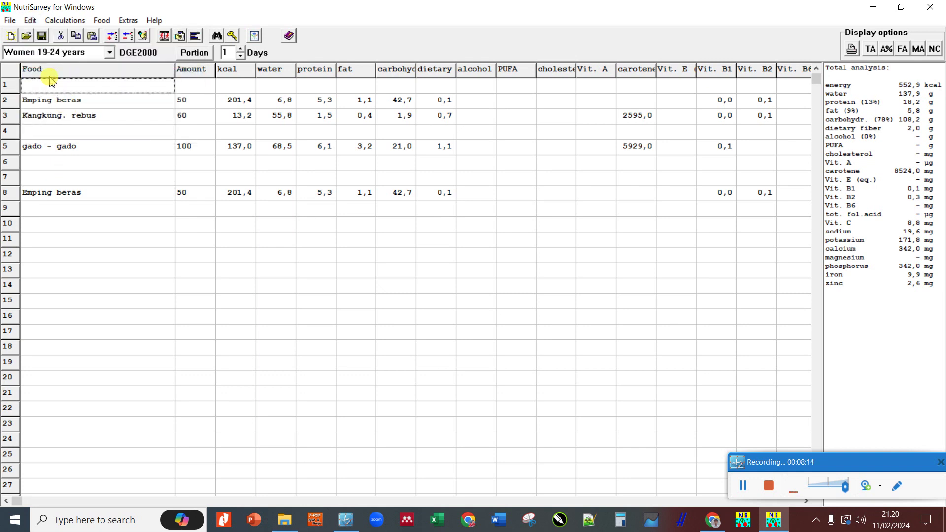
{"action": "left_click", "coordinate": [30, 20]}
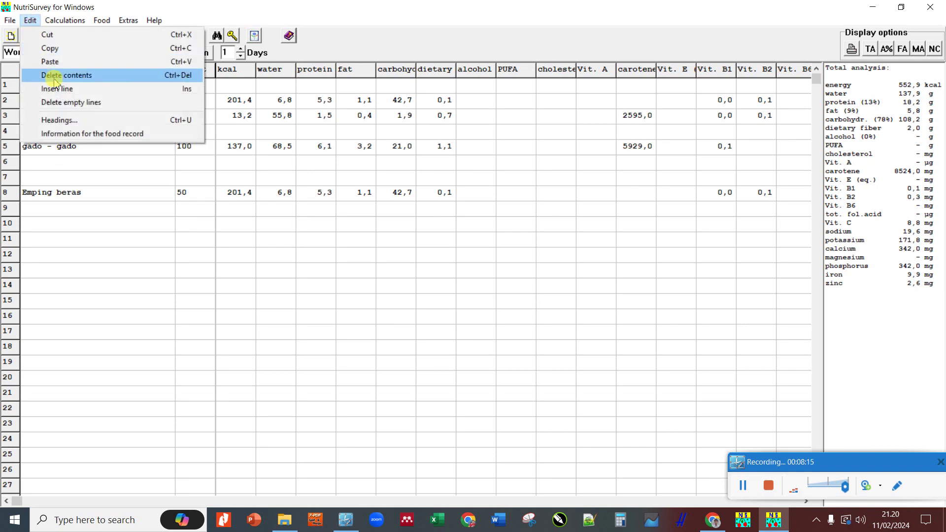
{"action": "left_click", "coordinate": [81, 103]}
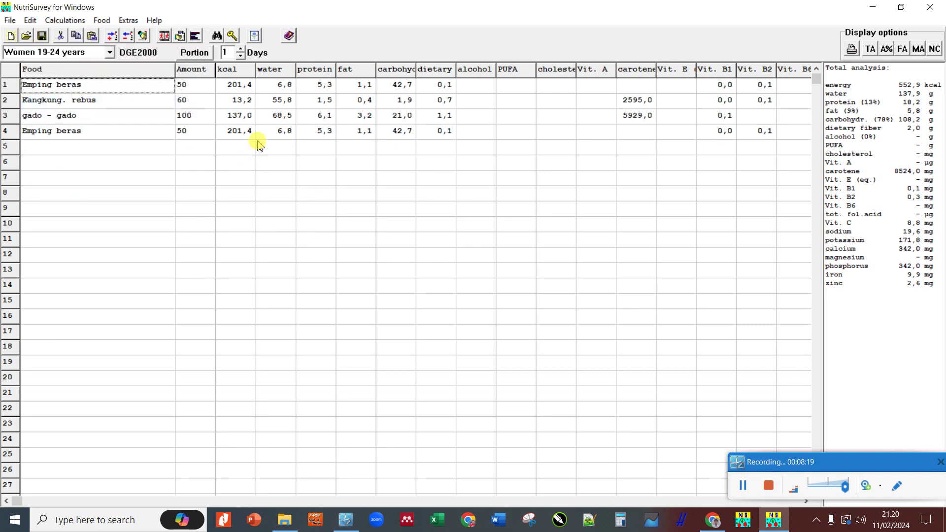
- View the additional information prompt for the food record and dismiss it without entering anything
{"action": "left_click", "coordinate": [31, 20]}
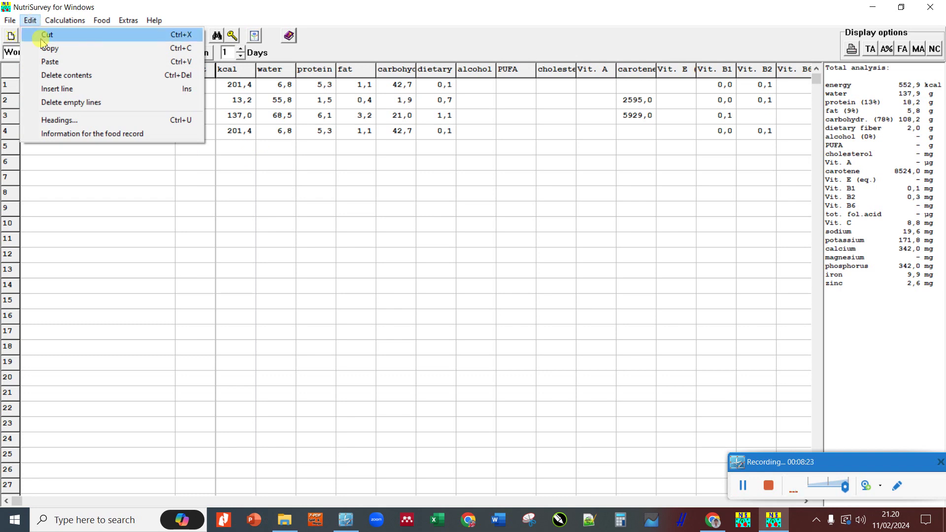
{"action": "left_click", "coordinate": [122, 138]}
{"action": "left_click", "coordinate": [491, 291]}
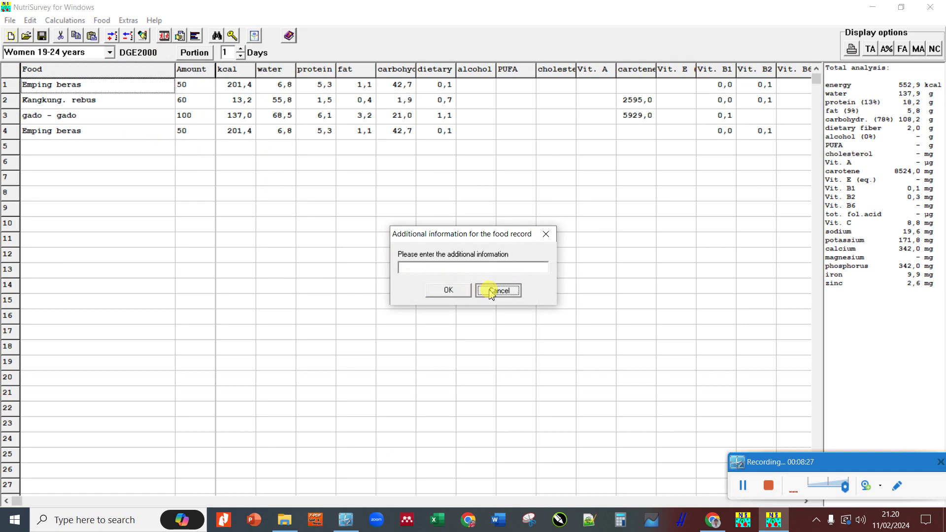
{"action": "left_click", "coordinate": [30, 21]}
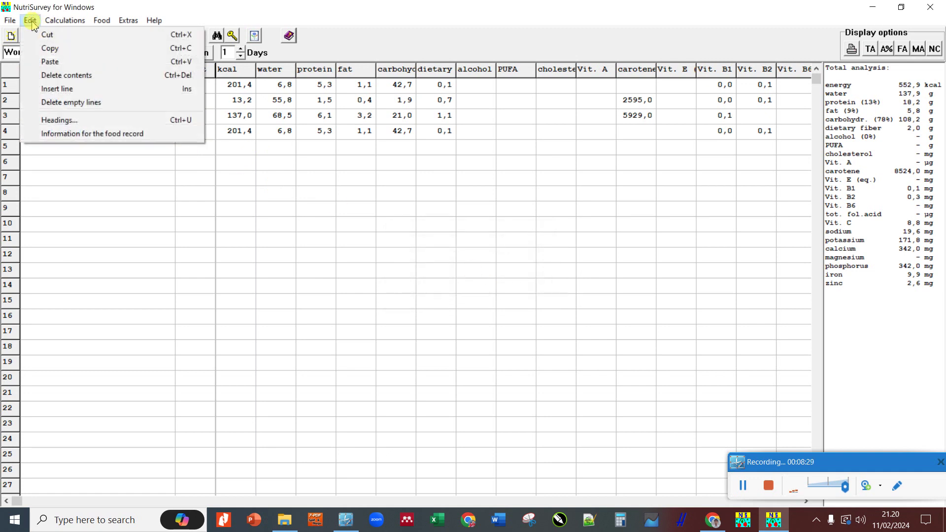
{"action": "left_click", "coordinate": [96, 209]}
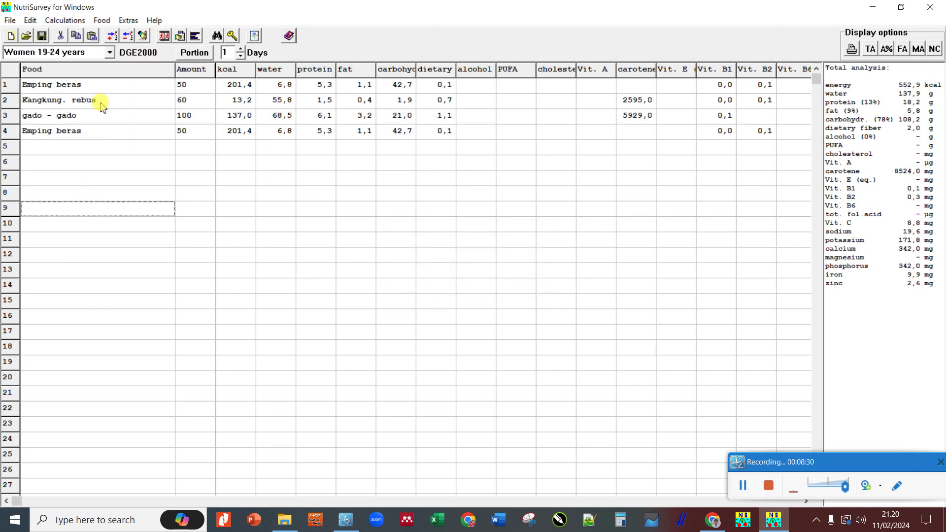
- Examine the personal data, kind of work and activity fields of the energy requirement calculator and close it
{"action": "left_click", "coordinate": [63, 21]}
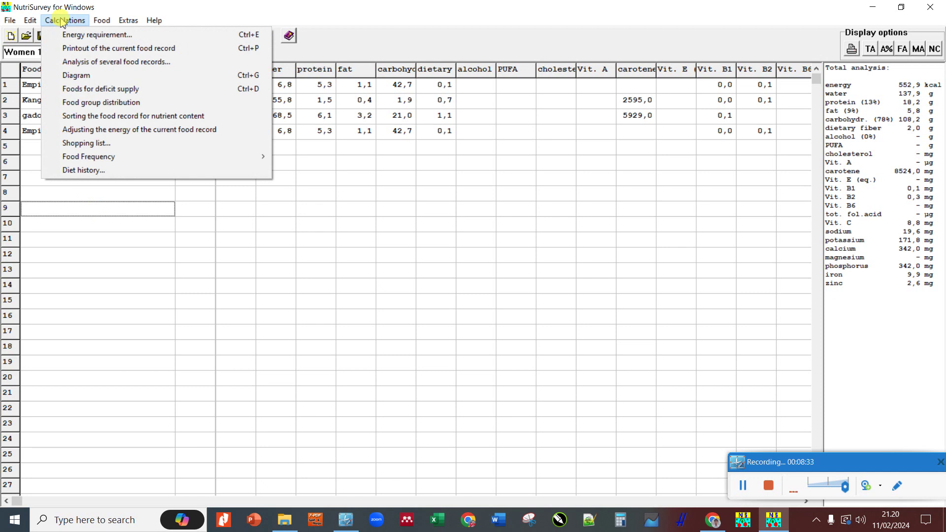
{"action": "left_click", "coordinate": [85, 35]}
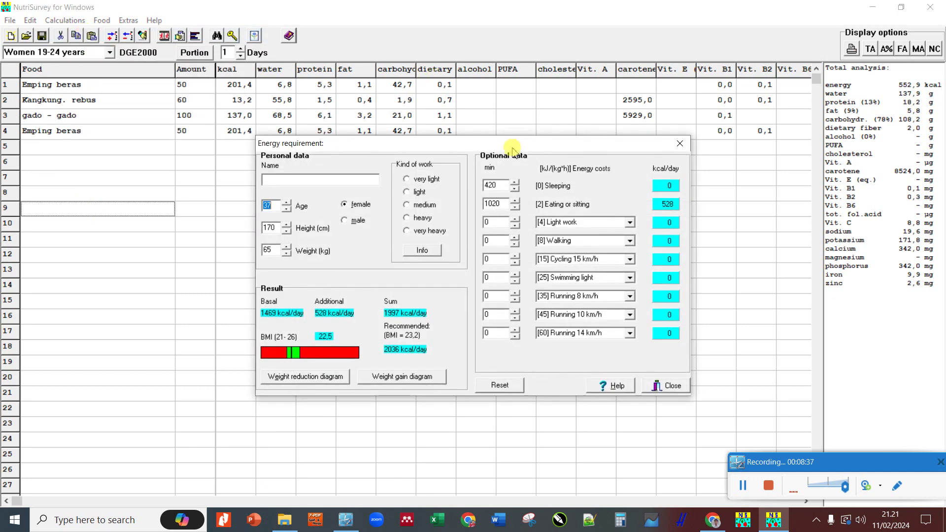
{"action": "left_click_drag", "start_coordinate": [519, 149], "coordinate": [442, 119]}
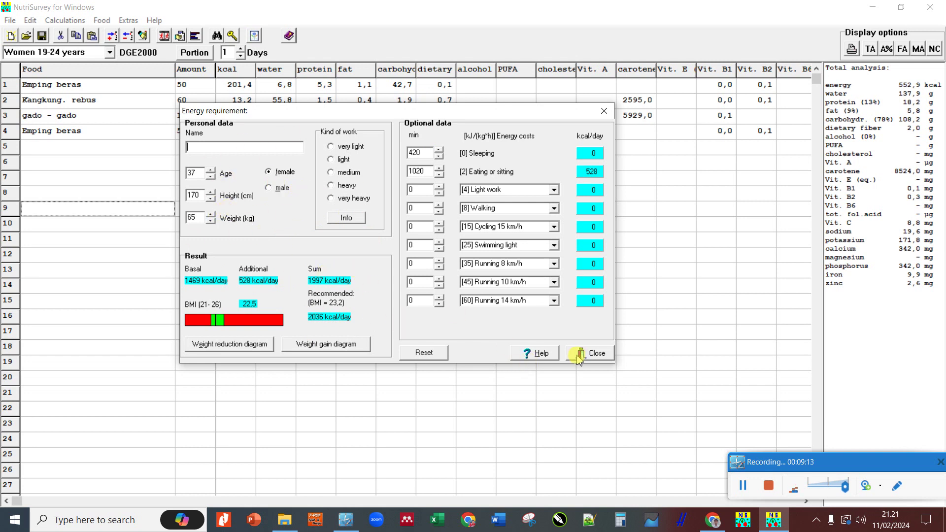
{"action": "left_click", "coordinate": [594, 354]}
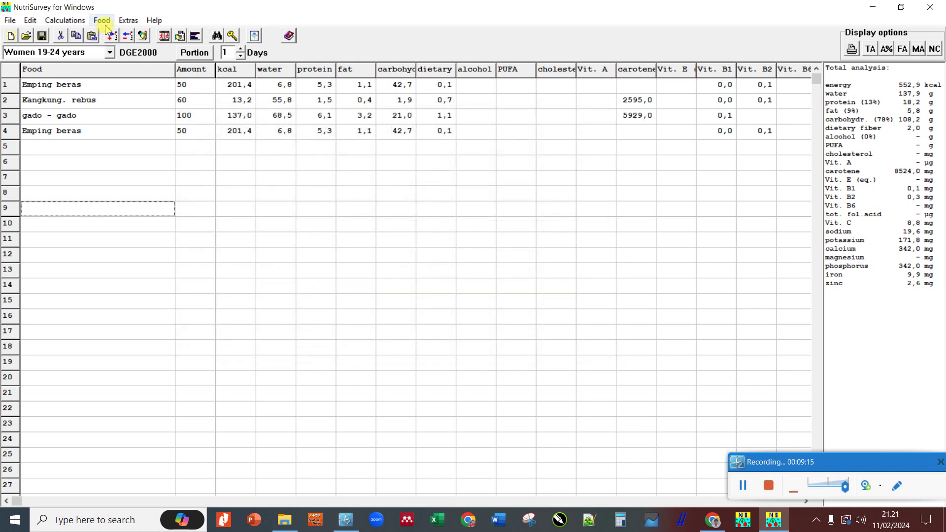
- Generate the printout of the current food record as a Word document
{"action": "left_click", "coordinate": [71, 22]}
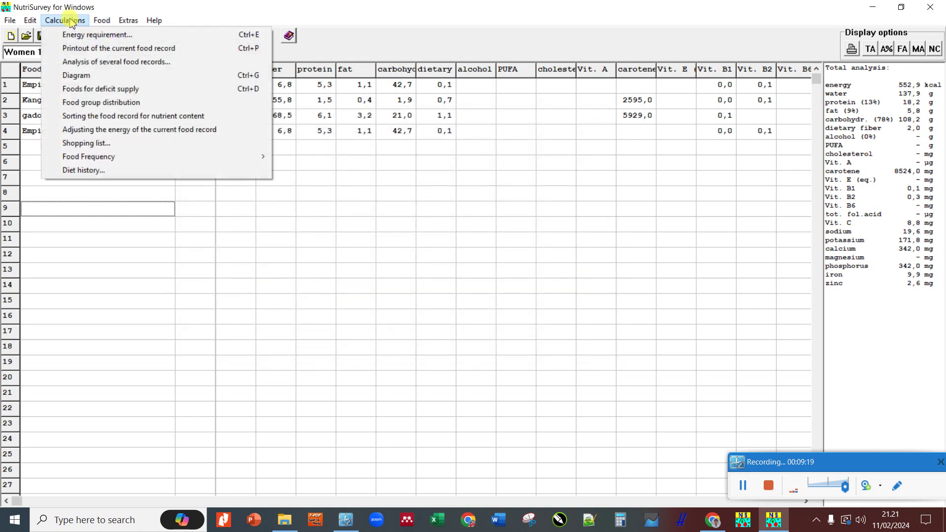
{"action": "left_click", "coordinate": [162, 206]}
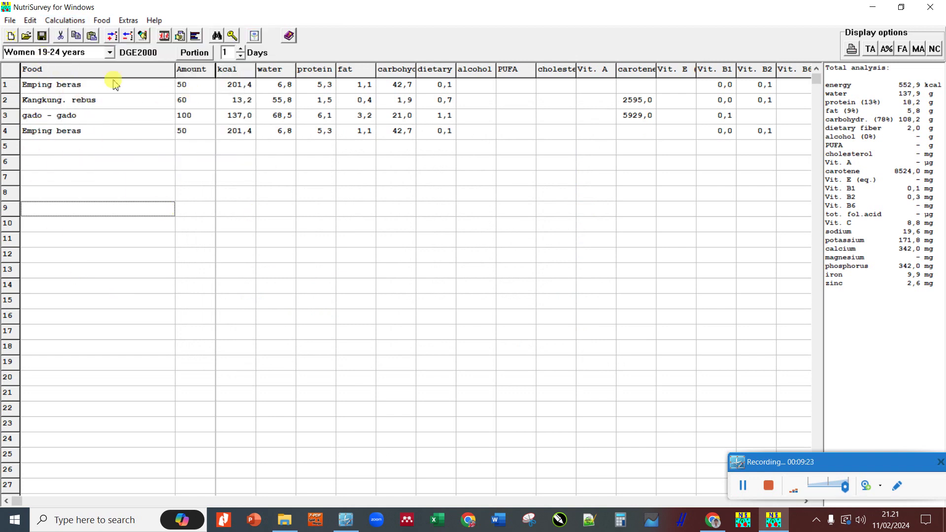
{"action": "left_click", "coordinate": [65, 20]}
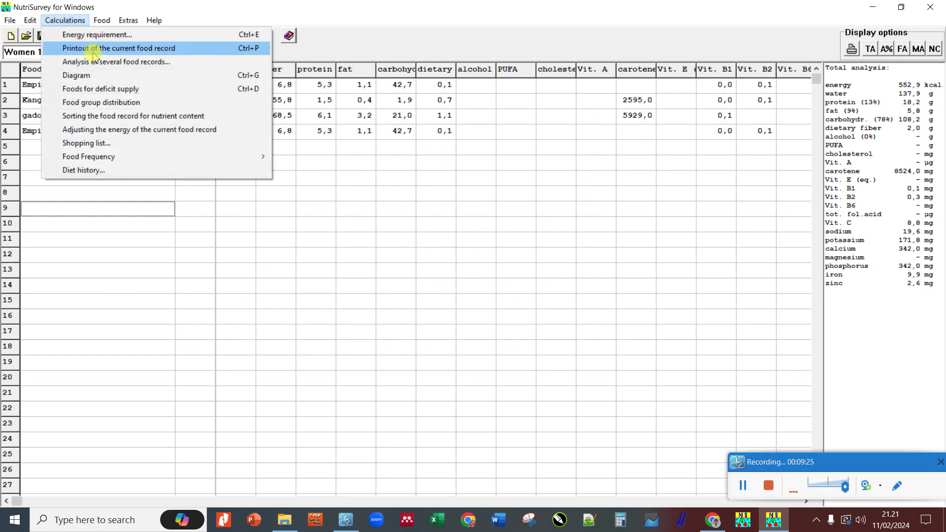
{"action": "left_click", "coordinate": [95, 54]}
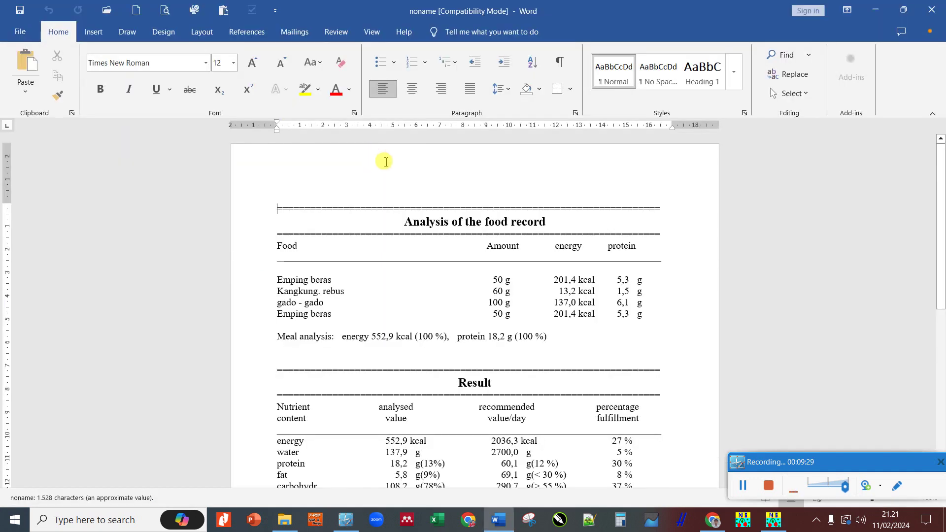
- Review the energy and protein listed per food and the nutrient result table in the food record analysis
{"action": "scroll", "coordinate": [389, 155], "scroll_direction": "down", "scroll_amount": 3}
{"action": "scroll", "coordinate": [395, 156], "scroll_direction": "up", "scroll_amount": 1}
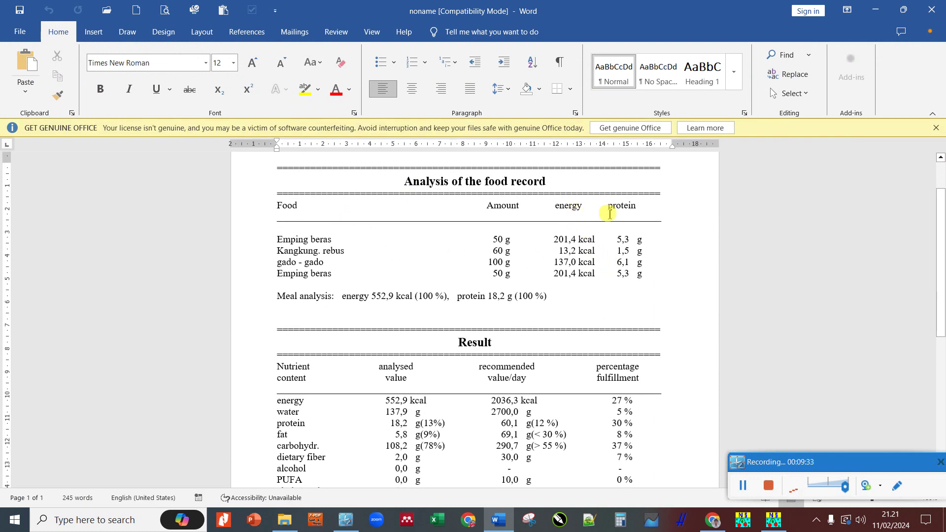
{"action": "left_click_drag", "start_coordinate": [563, 205], "coordinate": [635, 272]}
{"action": "scroll", "coordinate": [620, 250], "scroll_direction": "down", "scroll_amount": 2}
{"action": "scroll", "coordinate": [619, 251], "scroll_direction": "down", "scroll_amount": 2}
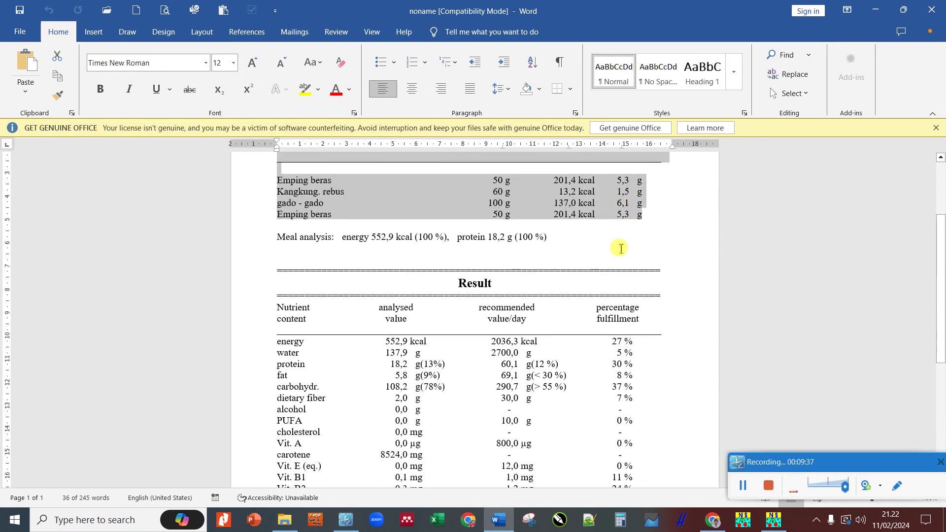
{"action": "scroll", "coordinate": [621, 246], "scroll_direction": "down", "scroll_amount": 3}
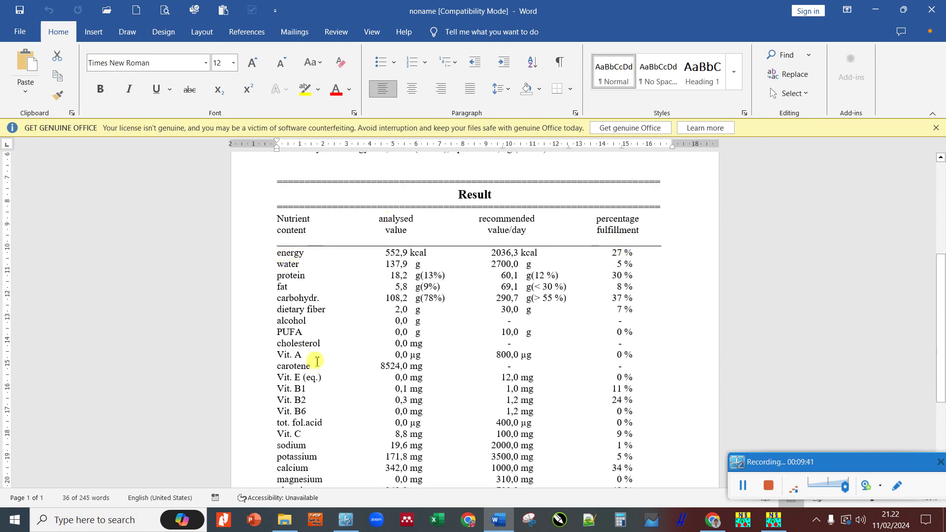
{"action": "scroll", "coordinate": [316, 345], "scroll_direction": "down", "scroll_amount": 3}
{"action": "scroll", "coordinate": [316, 340], "scroll_direction": "up", "scroll_amount": 4}
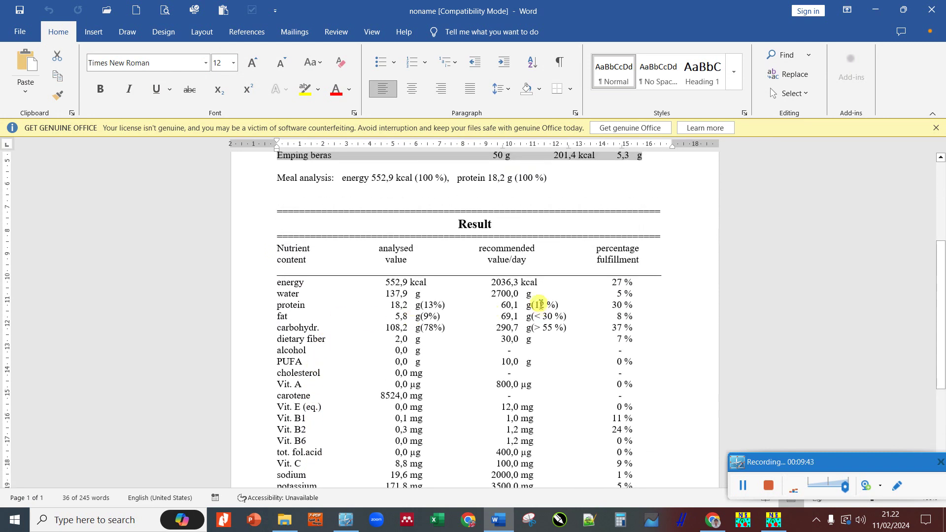
- Compare the analysed, recommended and percentage fulfillment values in the Result table, review the report's food list, and return to NutriSurvey
{"action": "left_click_drag", "start_coordinate": [370, 283], "coordinate": [421, 284]}
{"action": "left_click_drag", "start_coordinate": [492, 282], "coordinate": [581, 296]}
{"action": "left_click", "coordinate": [622, 293]}
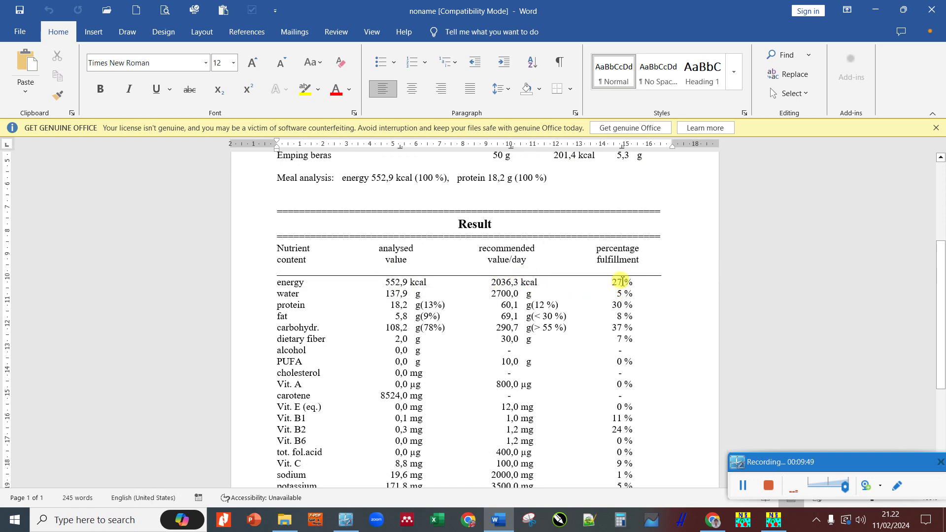
{"action": "scroll", "coordinate": [622, 281], "scroll_direction": "up", "scroll_amount": 4}
{"action": "scroll", "coordinate": [518, 262], "scroll_direction": "down", "scroll_amount": 1}
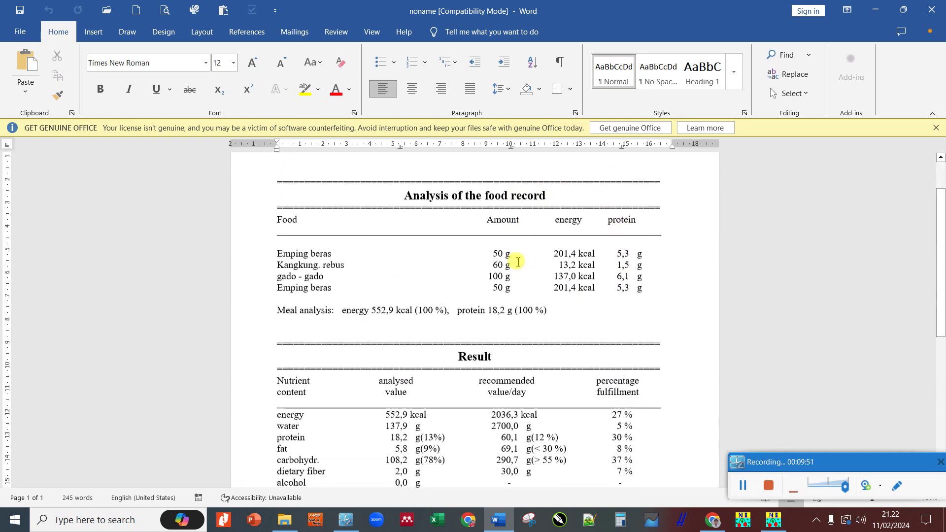
{"action": "scroll", "coordinate": [518, 262], "scroll_direction": "down", "scroll_amount": 1}
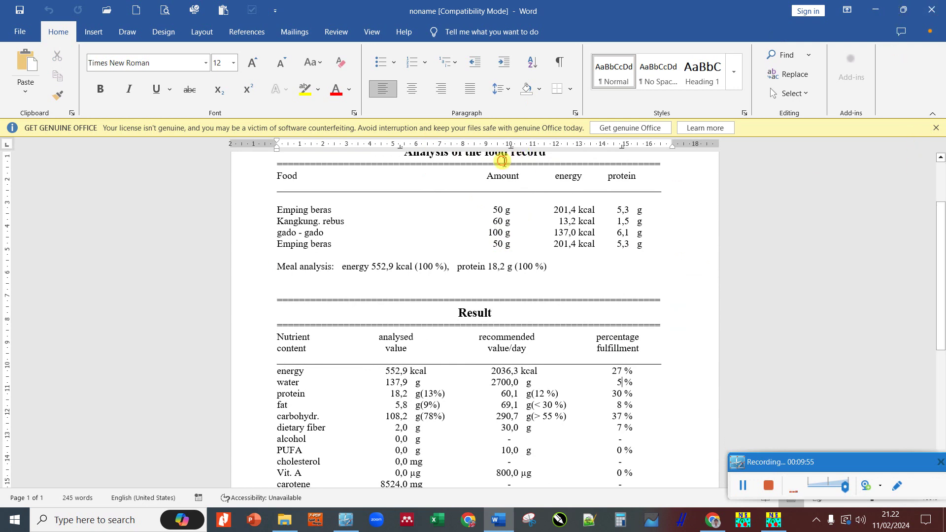
{"action": "scroll", "coordinate": [409, 208], "scroll_direction": "up", "scroll_amount": 2}
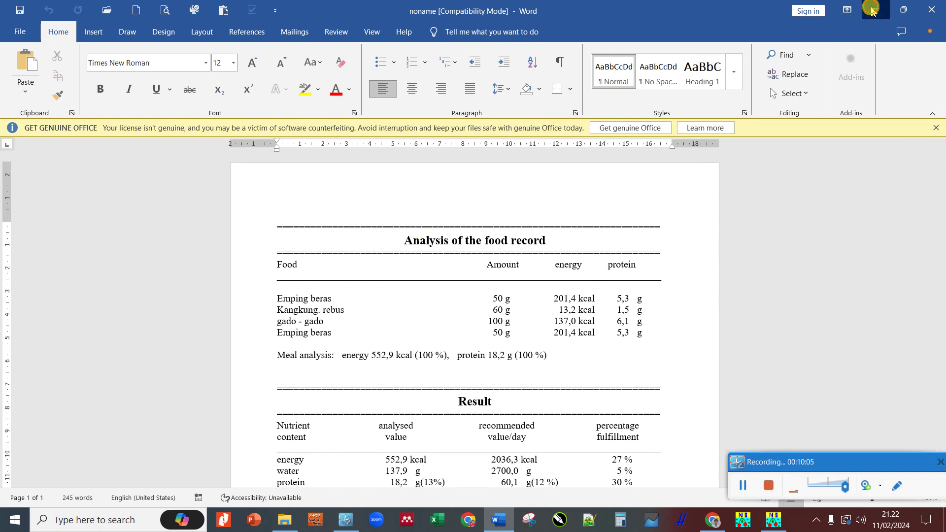
{"action": "left_click", "coordinate": [875, 10]}
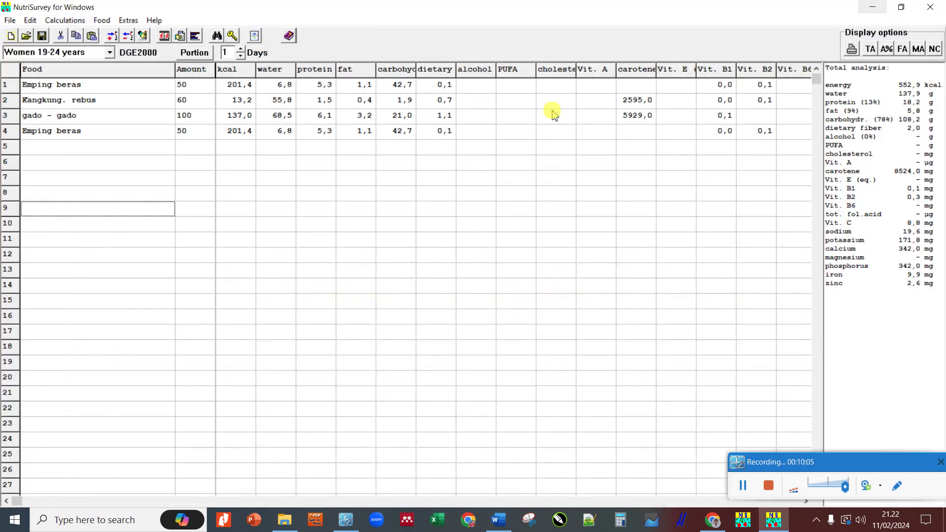
{"action": "left_click", "coordinate": [64, 22]}
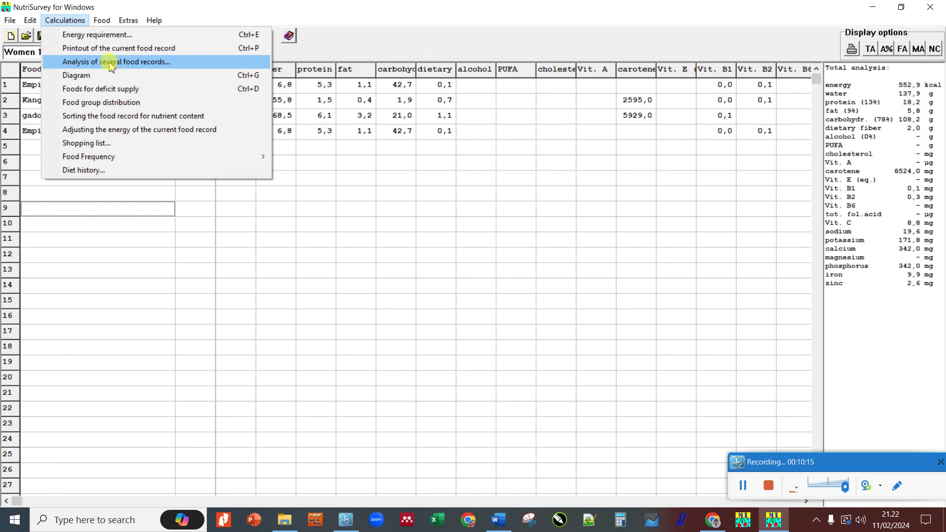
{"action": "left_click", "coordinate": [275, 194]}
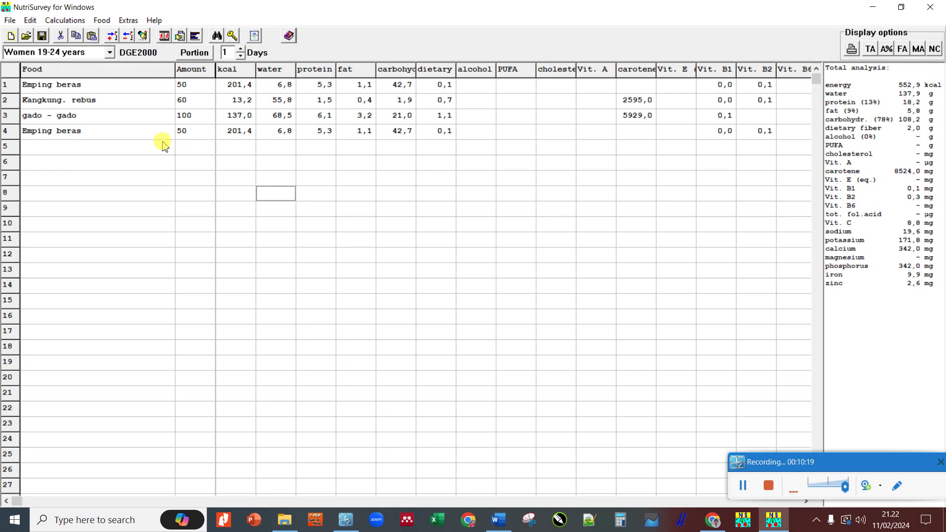
{"action": "left_click", "coordinate": [78, 21]}
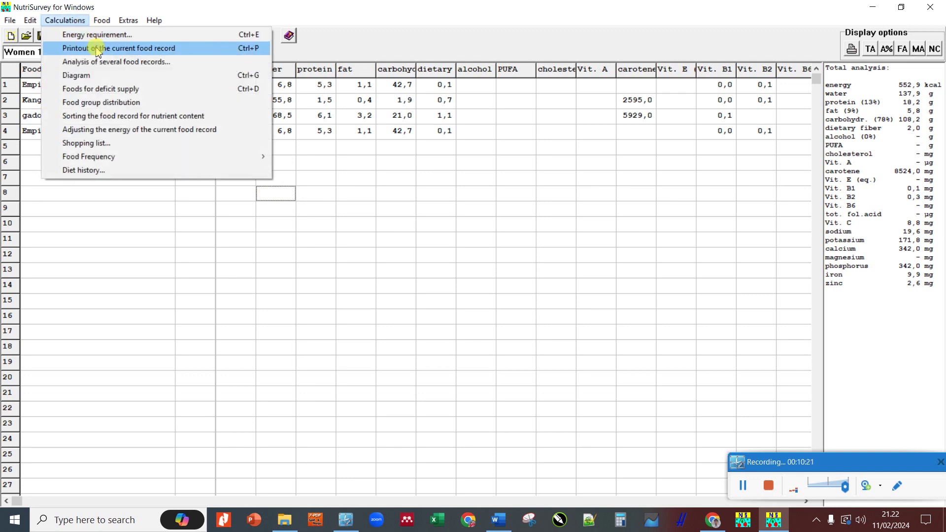
- Save the current food record in Downloads as a Plan file named with number 5 and the respondent's first name
{"action": "left_click", "coordinate": [134, 221]}
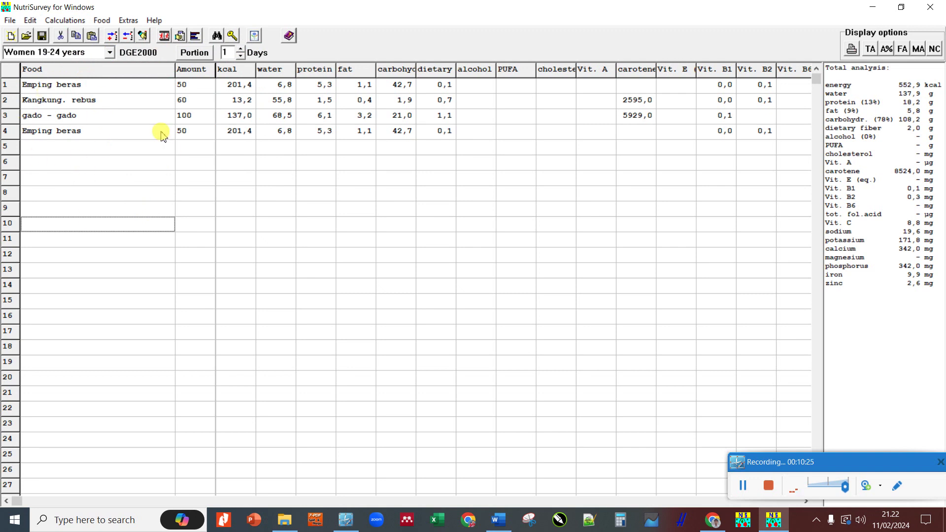
{"action": "left_click", "coordinate": [41, 37]}
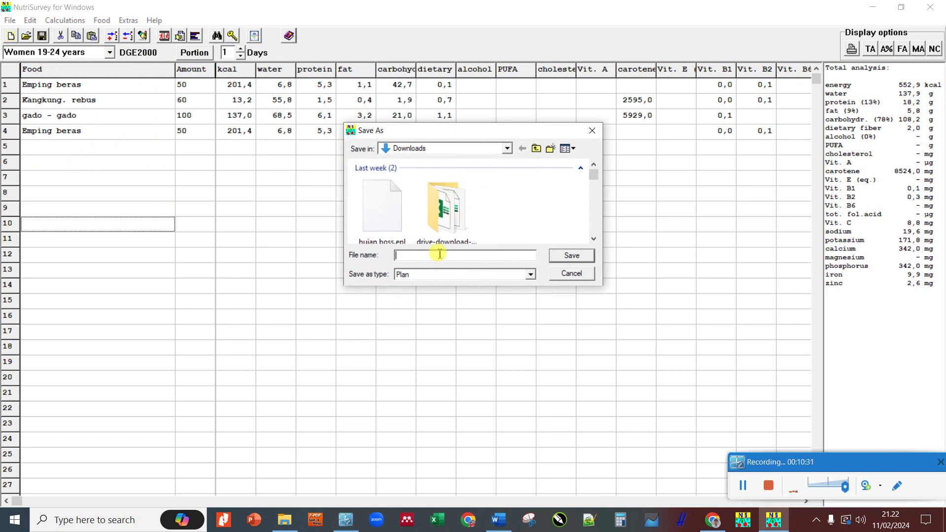
{"action": "type", "text": "5"}
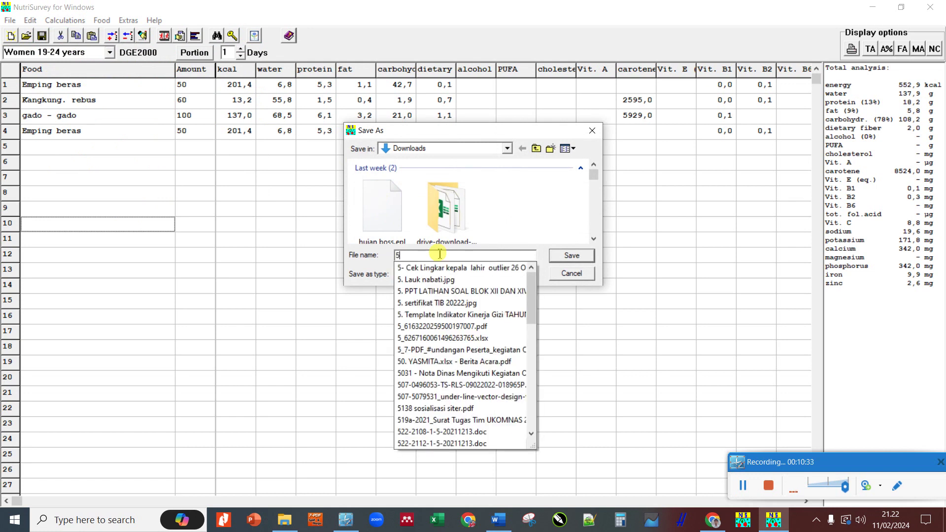
{"action": "type", "text": ". roy"}
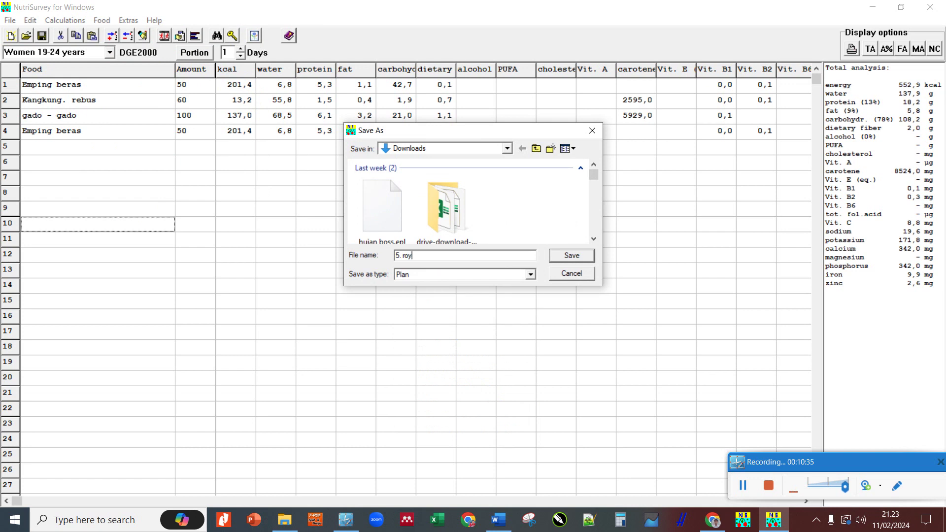
{"action": "key", "text": "Return"}
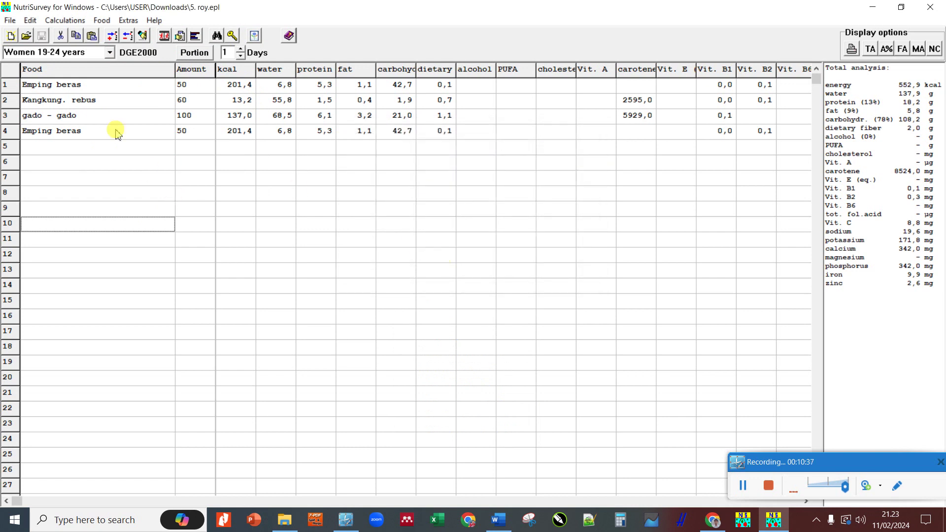
- Run Analysis of several food records on file number 5 with detailed Excel output, leaving the Food records option off
{"action": "left_click", "coordinate": [64, 20]}
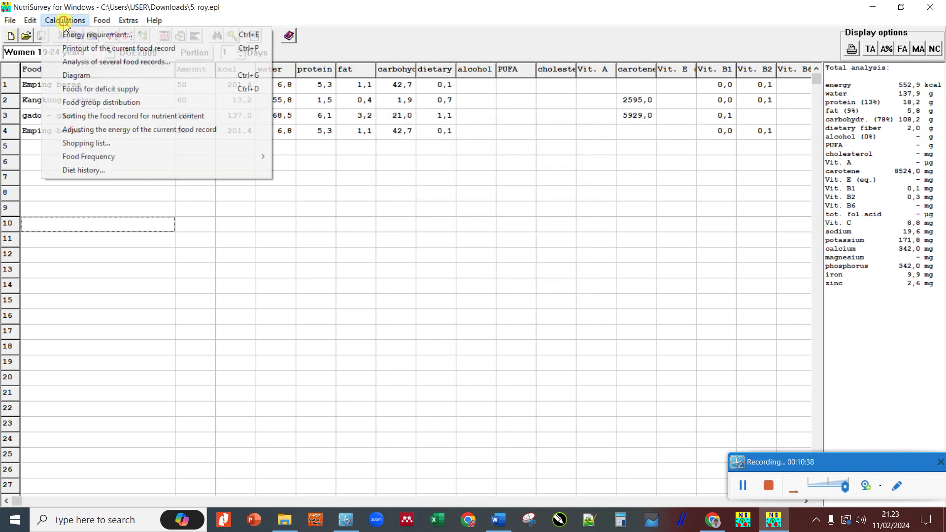
{"action": "left_click", "coordinate": [103, 62]}
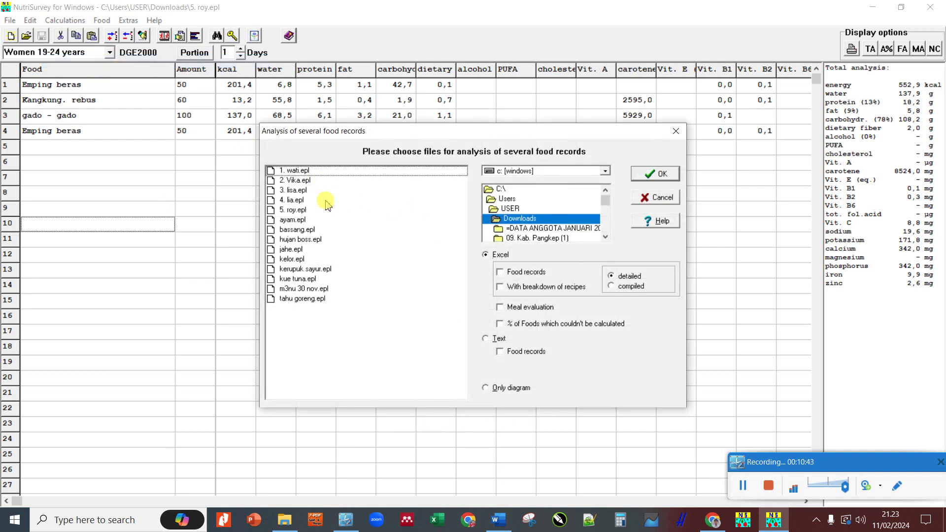
{"action": "left_click", "coordinate": [298, 210]}
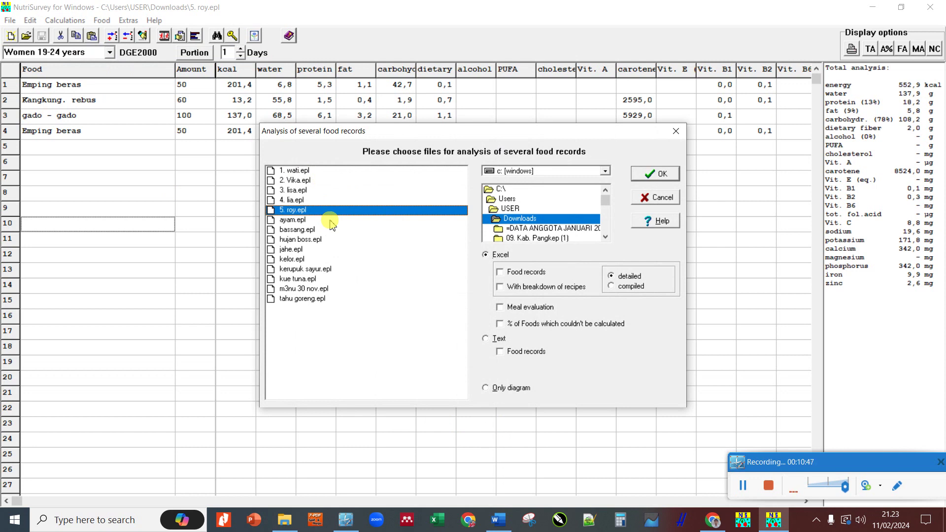
{"action": "left_click", "coordinate": [299, 200]}
{"action": "left_click", "coordinate": [298, 210]}
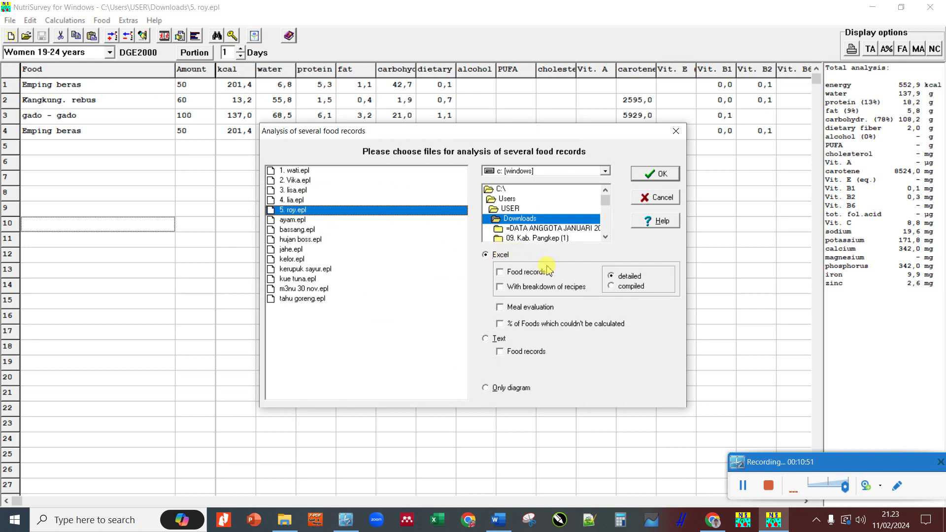
{"action": "left_click", "coordinate": [518, 274]}
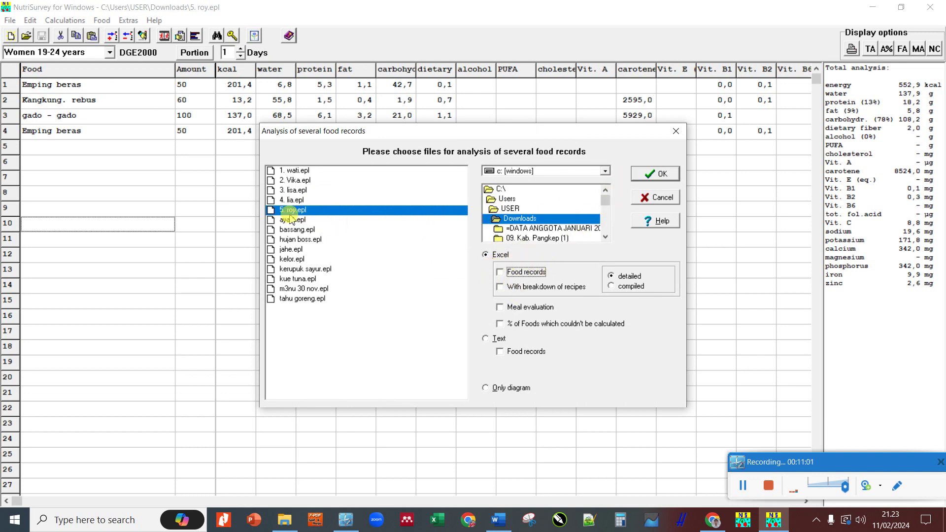
{"action": "left_click", "coordinate": [647, 177]}
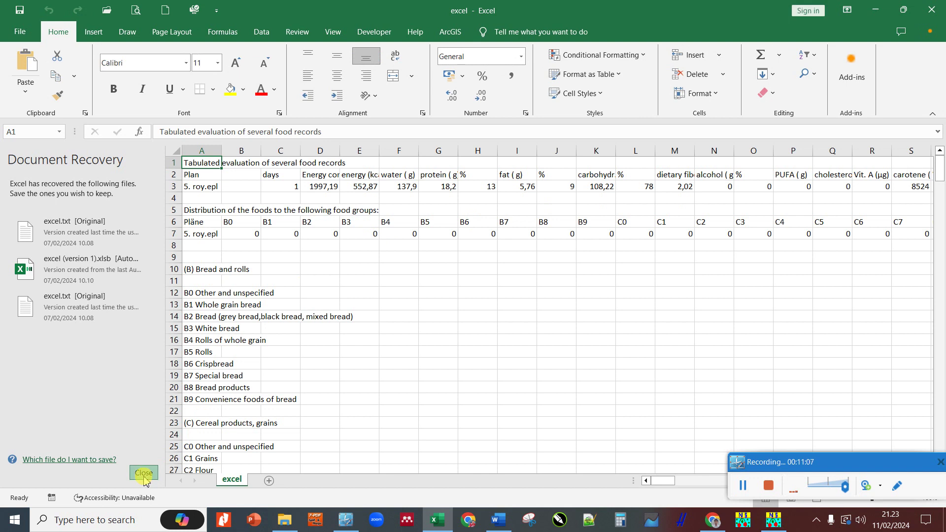
- Dismiss Excel's document recovery list and wrap the text of the nutrient headings in row 2
{"action": "left_click", "coordinate": [143, 473]}
{"action": "left_click", "coordinate": [291, 201]}
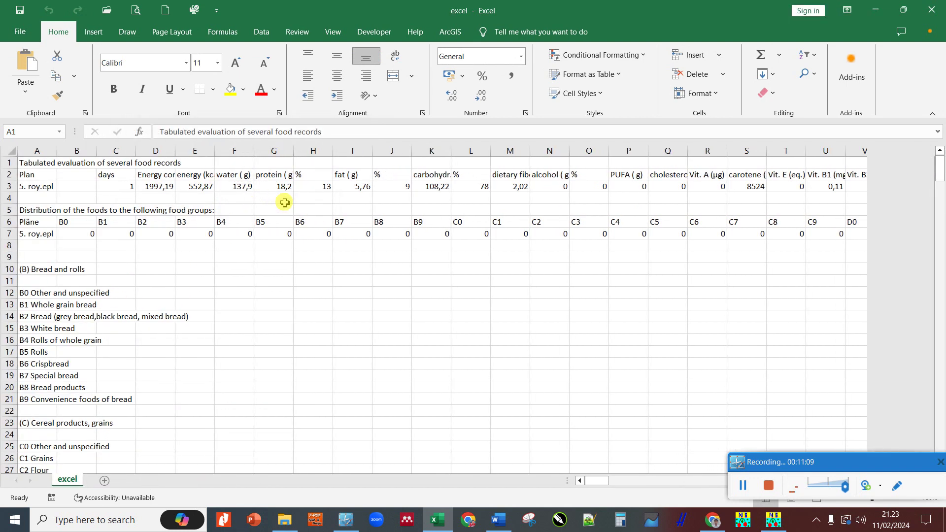
{"action": "left_click", "coordinate": [110, 241]}
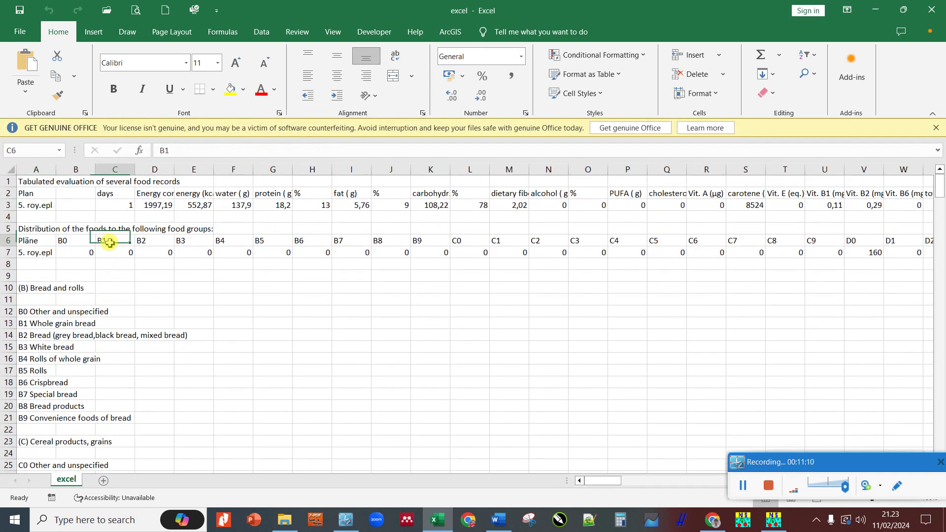
{"action": "left_click", "coordinate": [158, 205]}
{"action": "left_click", "coordinate": [8, 193]}
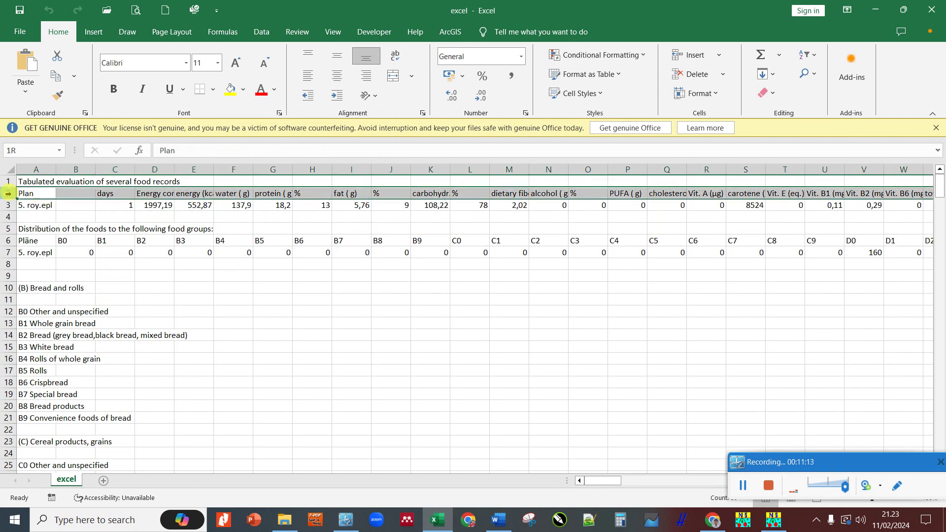
{"action": "left_click", "coordinate": [390, 58]}
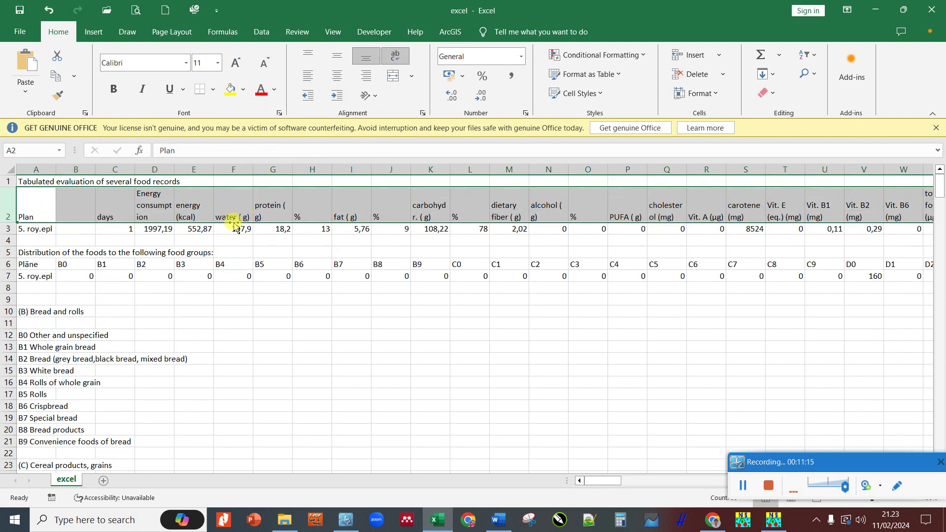
- Check the record's energy, protein and fat values in row 3, and close the workbook without saving
{"action": "left_click", "coordinate": [197, 228]}
{"action": "left_click", "coordinate": [282, 229]}
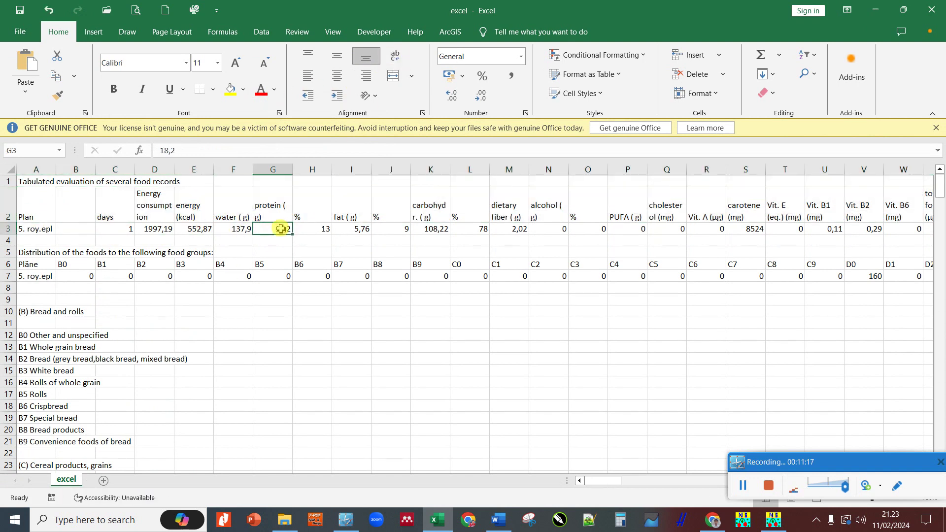
{"action": "left_click", "coordinate": [354, 228]}
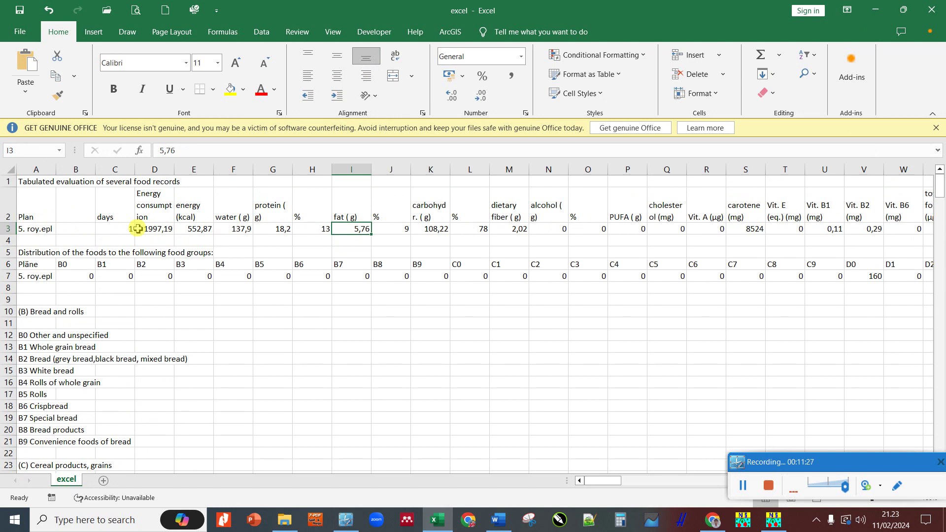
{"action": "left_click", "coordinate": [931, 10]}
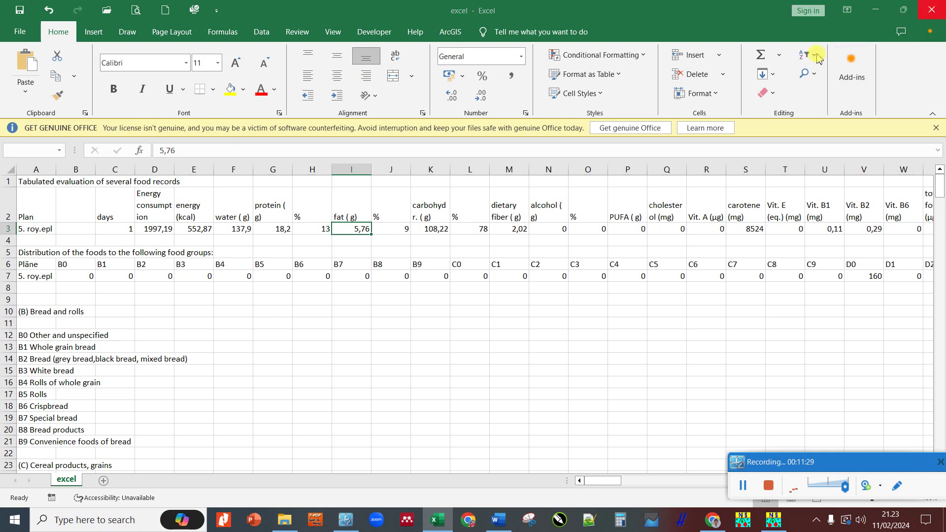
{"action": "left_click", "coordinate": [489, 275]}
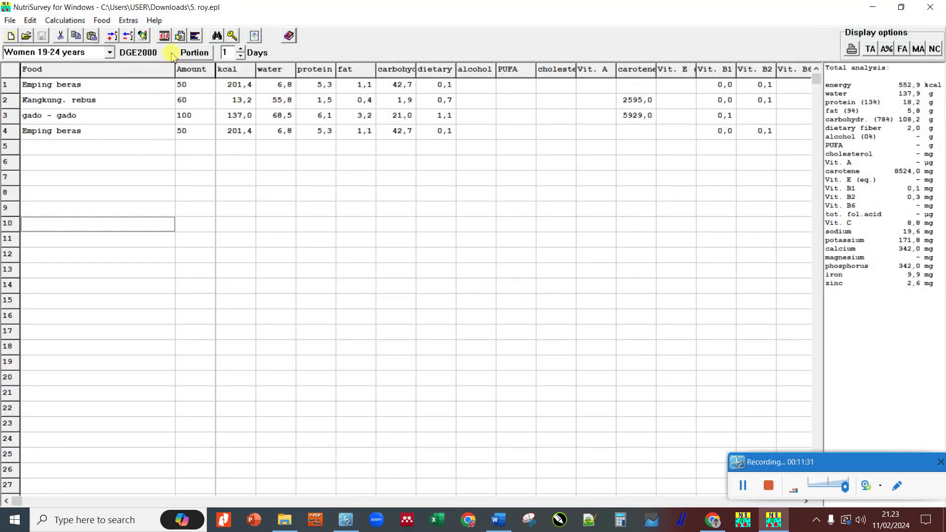
- Run Analysis of several food records on file number 5 again as detailed Excel output with Food records included
{"action": "left_click", "coordinate": [64, 21]}
{"action": "left_click", "coordinate": [93, 61]}
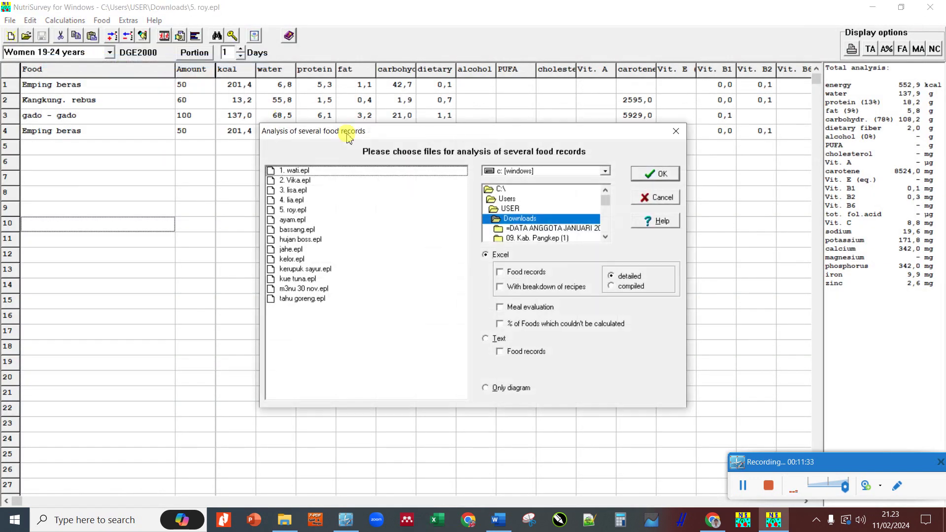
{"action": "left_click", "coordinate": [520, 277]}
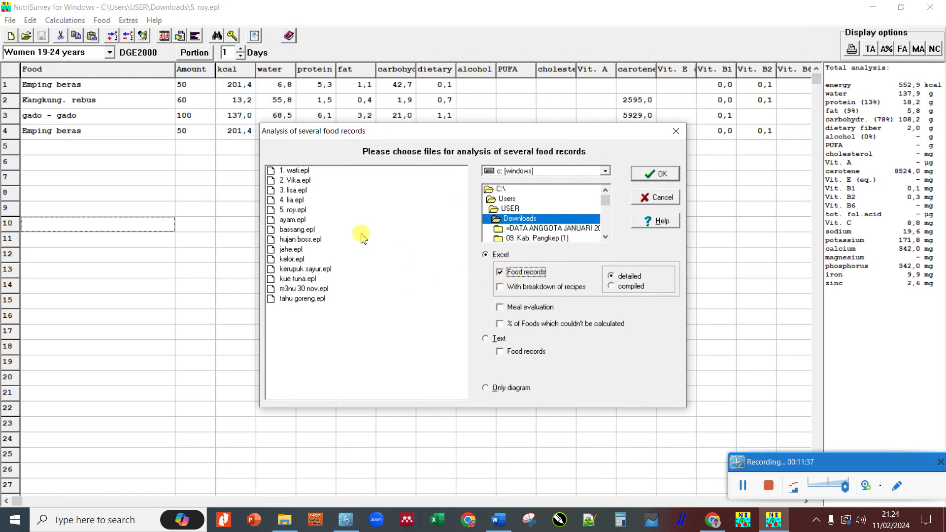
{"action": "left_click", "coordinate": [297, 211]}
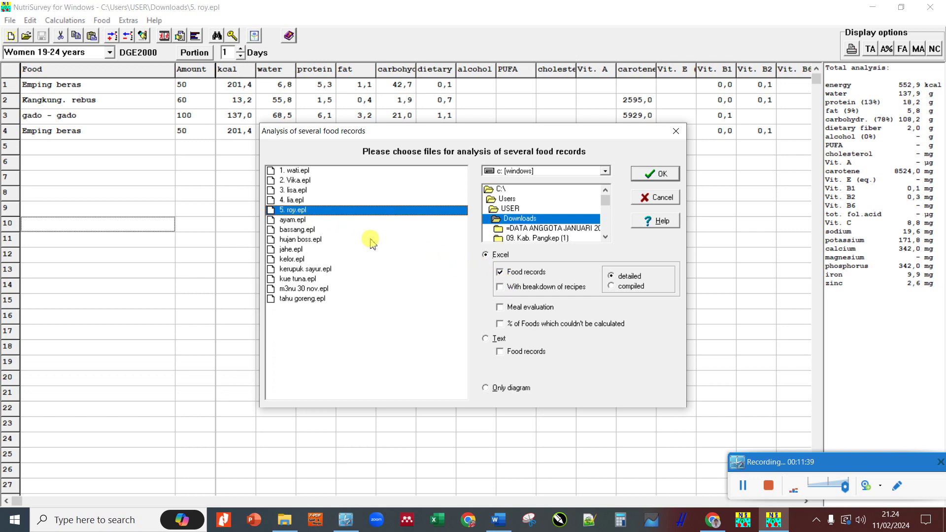
{"action": "left_click", "coordinate": [516, 277]}
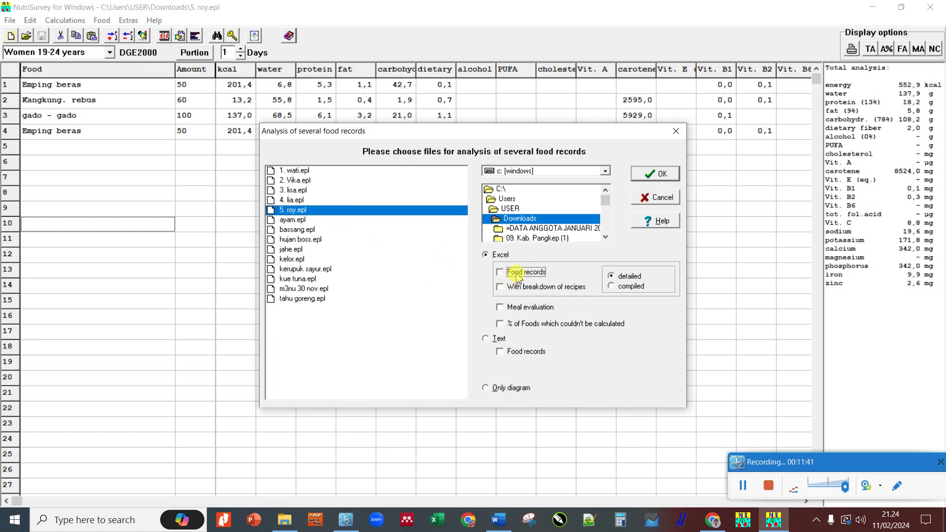
{"action": "left_click", "coordinate": [516, 276]}
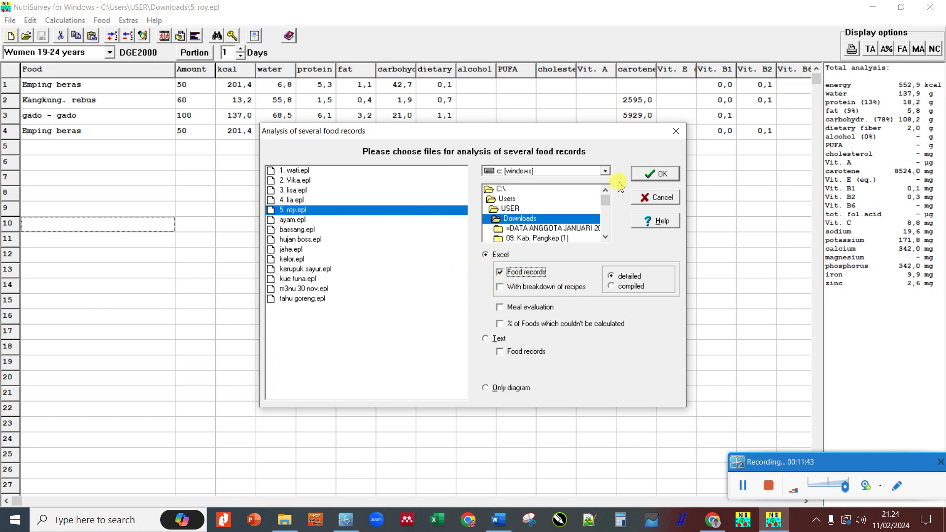
{"action": "left_click", "coordinate": [653, 180]}
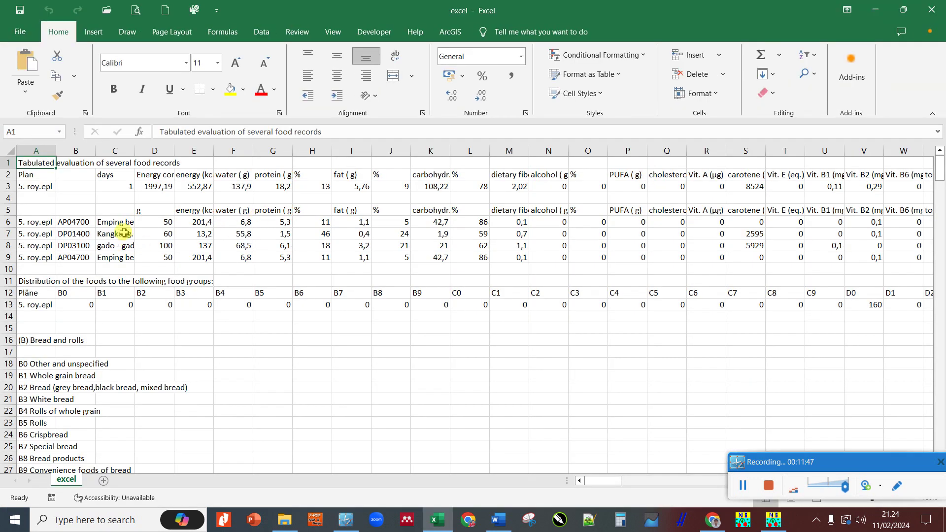
- Fit column C to the width of the food names and check the foods listed for the record
{"action": "double_click", "coordinate": [135, 151]}
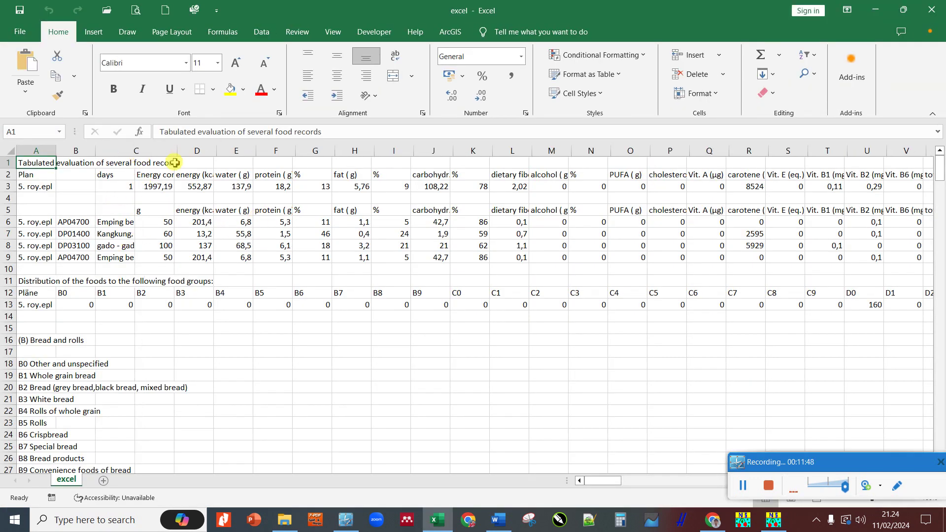
{"action": "left_click", "coordinate": [144, 225]}
{"action": "left_click", "coordinate": [144, 235]}
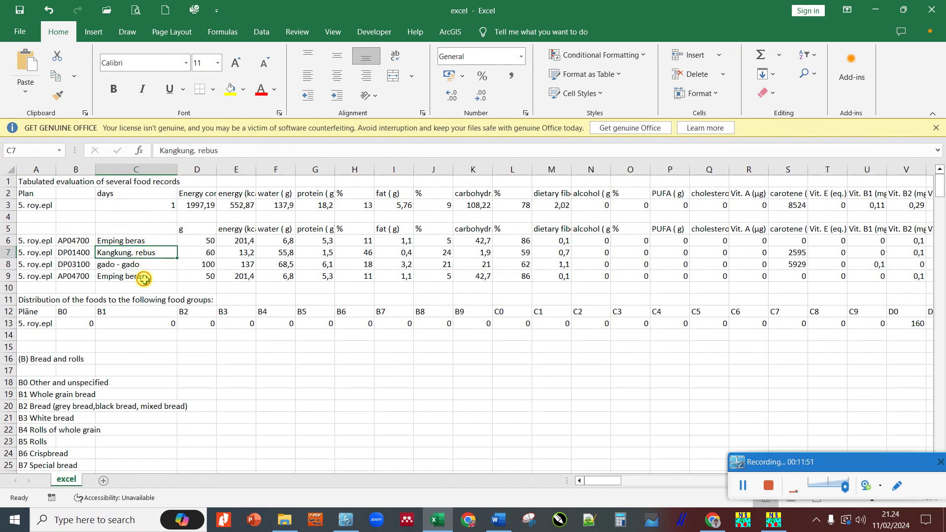
{"action": "left_click", "coordinate": [144, 278]}
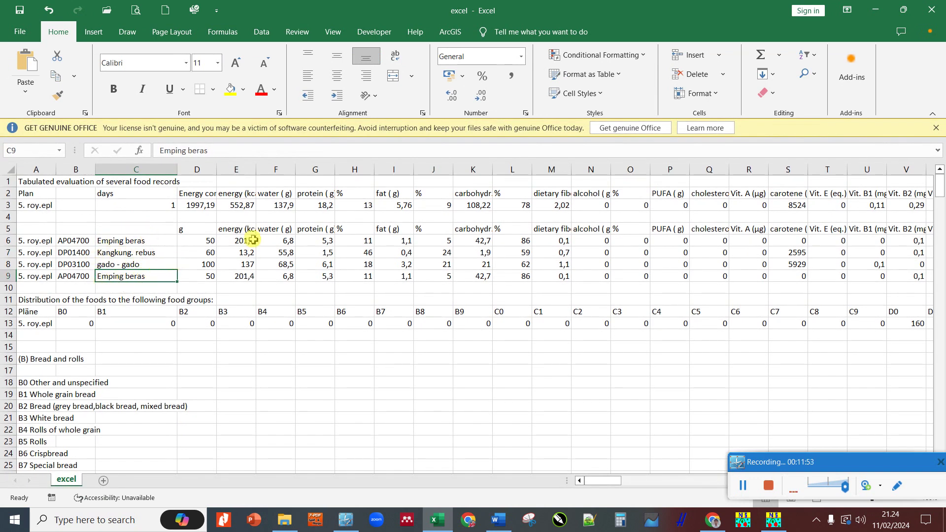
- Wrap the text of the nutrient headings in row 5 and row 2
{"action": "left_click", "coordinate": [7, 228]}
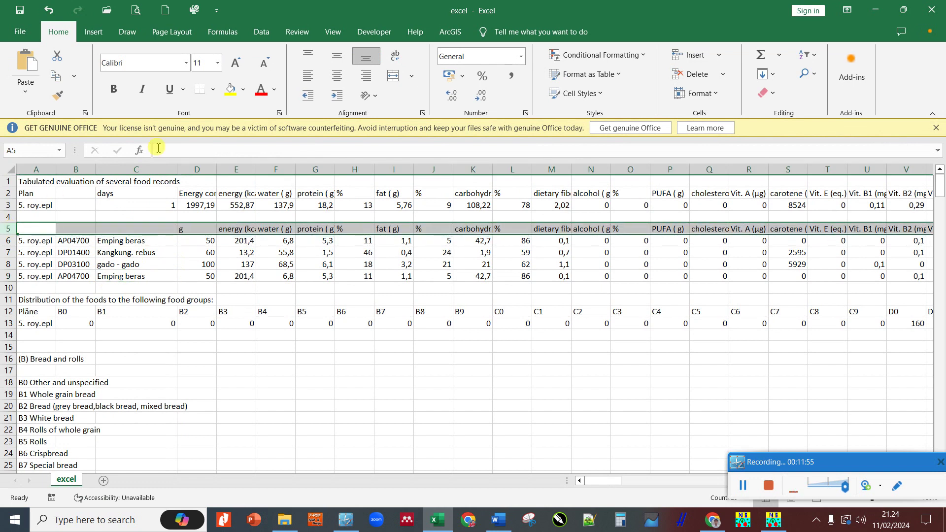
{"action": "left_click", "coordinate": [395, 55]}
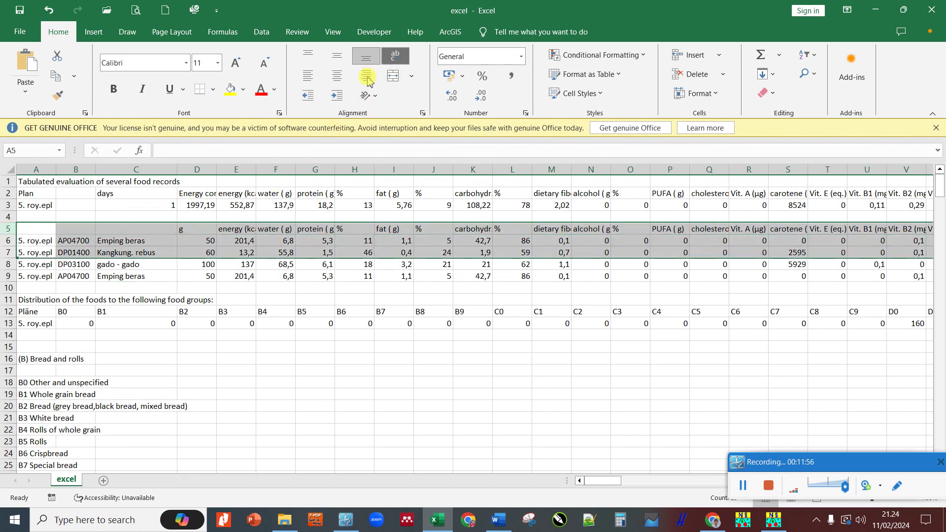
{"action": "left_click", "coordinate": [235, 210]}
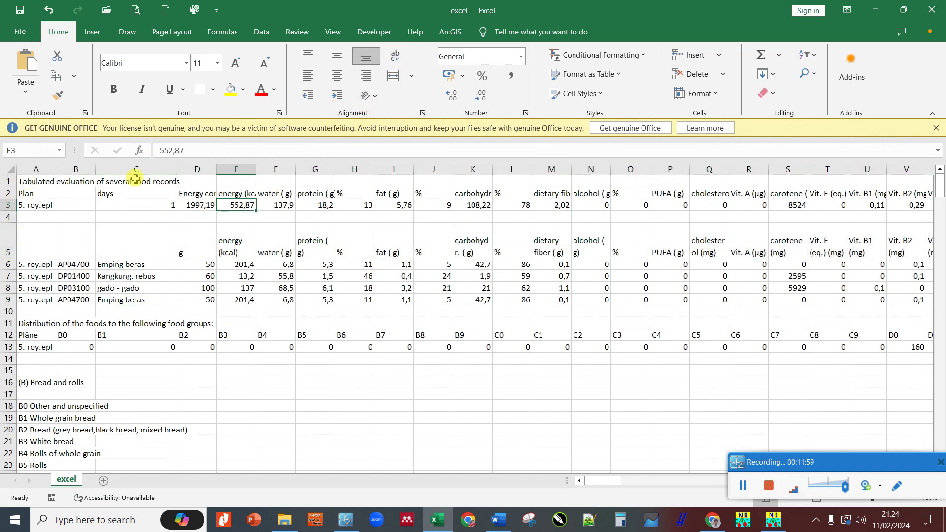
{"action": "left_click", "coordinate": [7, 193]}
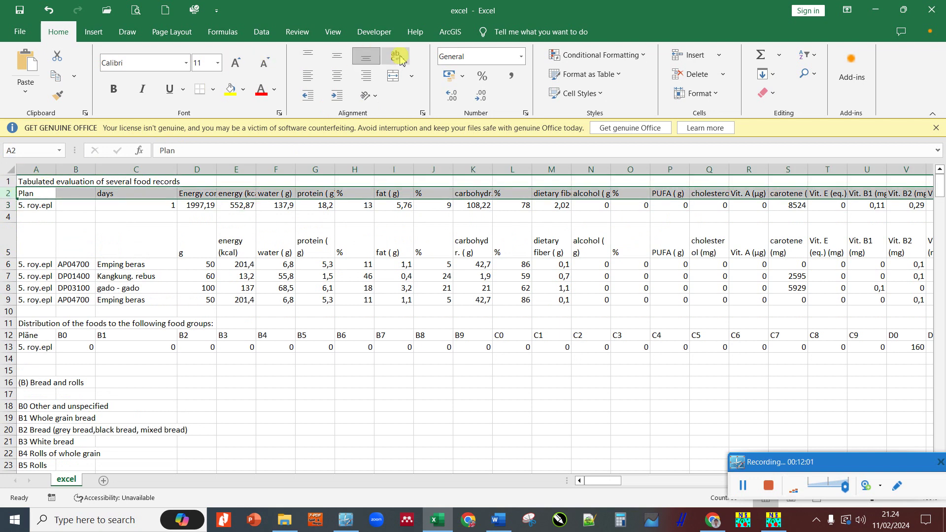
{"action": "left_click", "coordinate": [400, 60]}
- Check the wrapped headings and the listed food names in column C, and close the workbook without saving
{"action": "left_click", "coordinate": [199, 229]}
{"action": "left_click", "coordinate": [266, 219]}
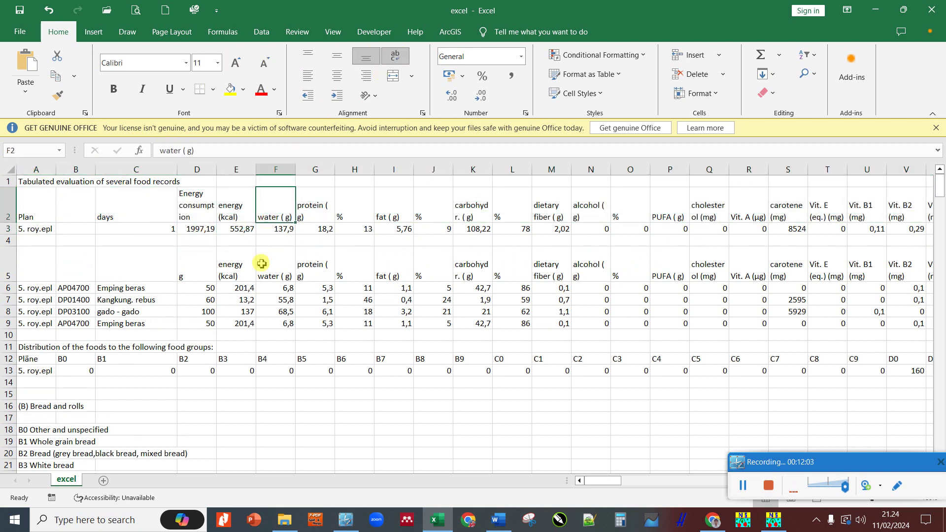
{"action": "left_click_drag", "start_coordinate": [130, 288], "coordinate": [131, 335]}
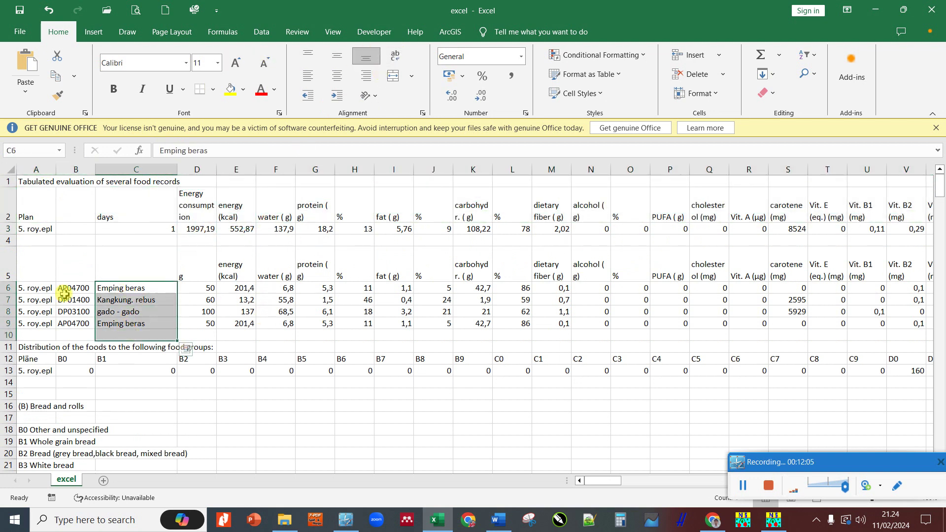
{"action": "left_click", "coordinate": [931, 10]}
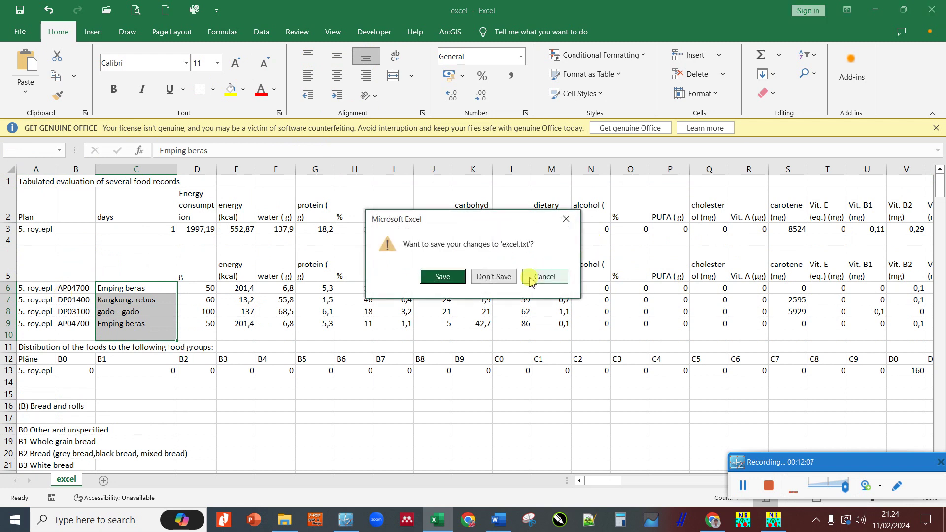
{"action": "left_click", "coordinate": [506, 276]}
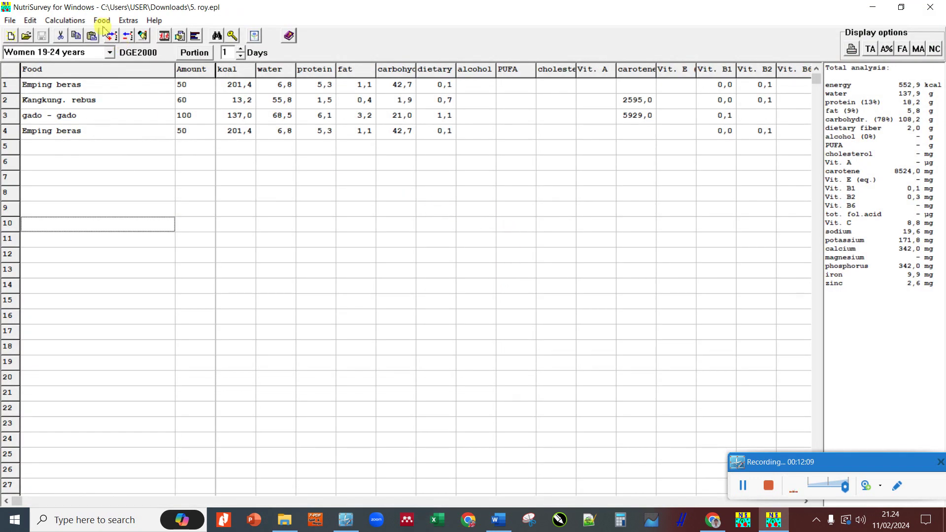
- Run Analysis of several food records on the files numbered 1 to 5 as detailed Excel output
{"action": "left_click", "coordinate": [74, 20]}
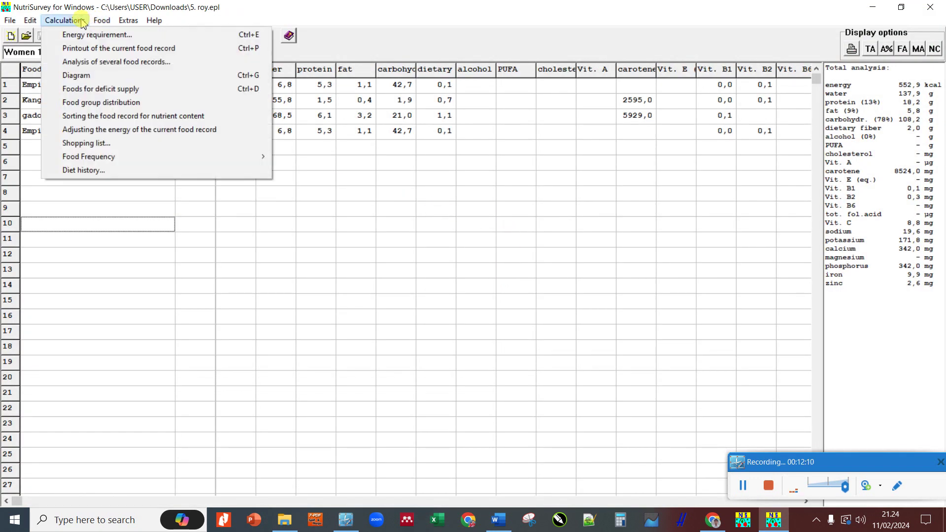
{"action": "left_click", "coordinate": [99, 62]}
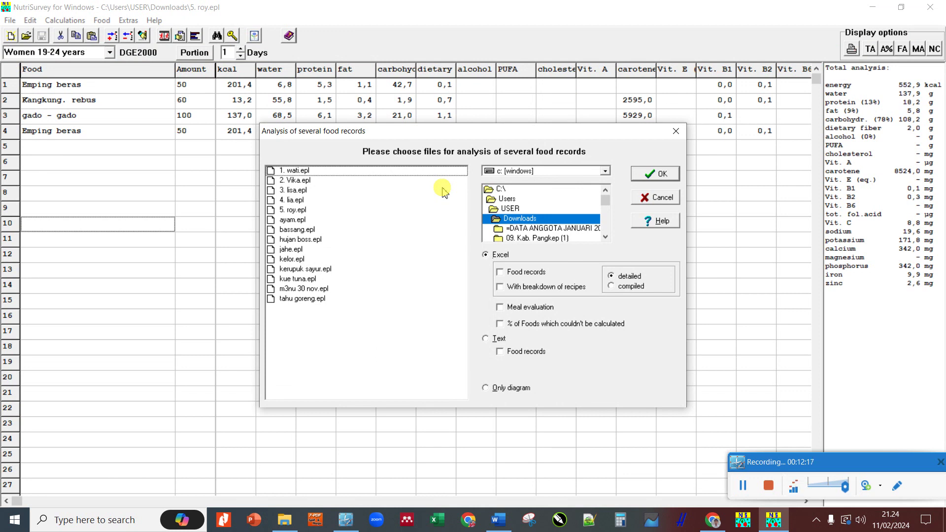
{"action": "left_click", "coordinate": [295, 171]}
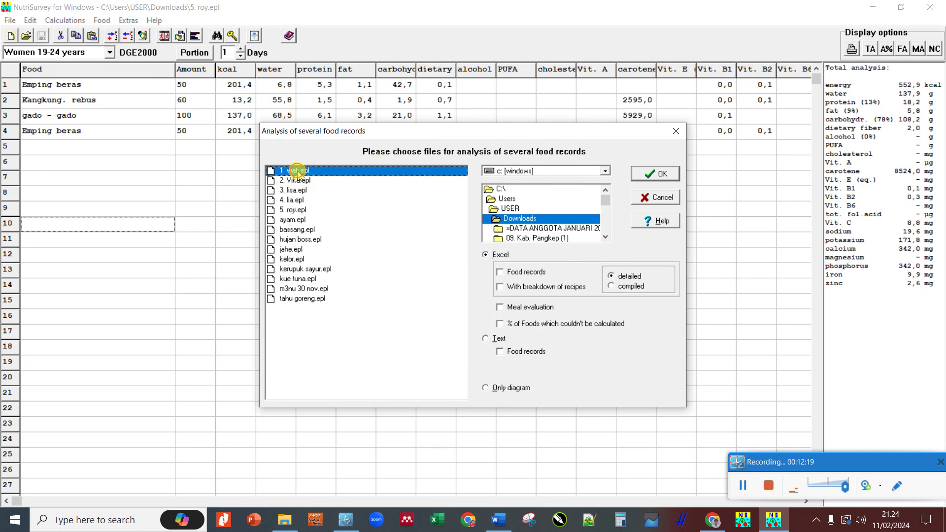
{"action": "left_click", "coordinate": [296, 210], "text": "shift"}
{"action": "left_click", "coordinate": [339, 258]}
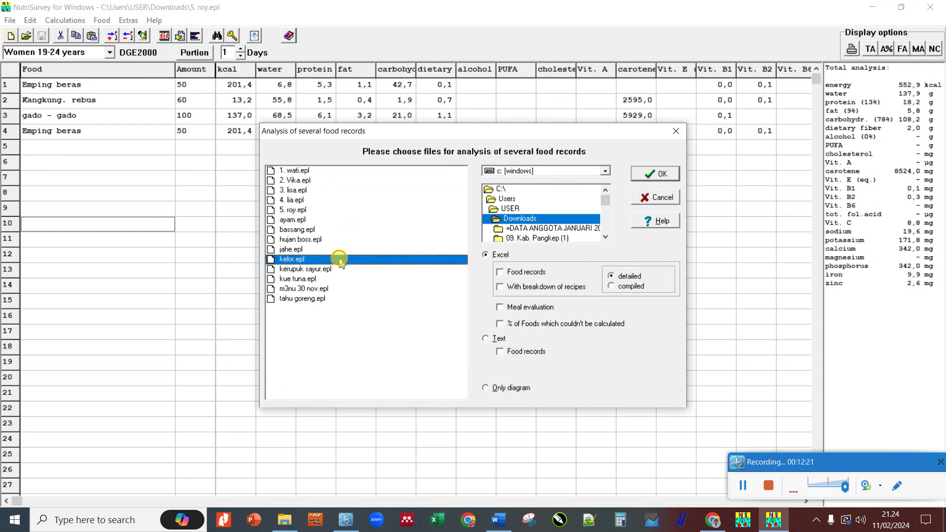
{"action": "left_click", "coordinate": [298, 171]}
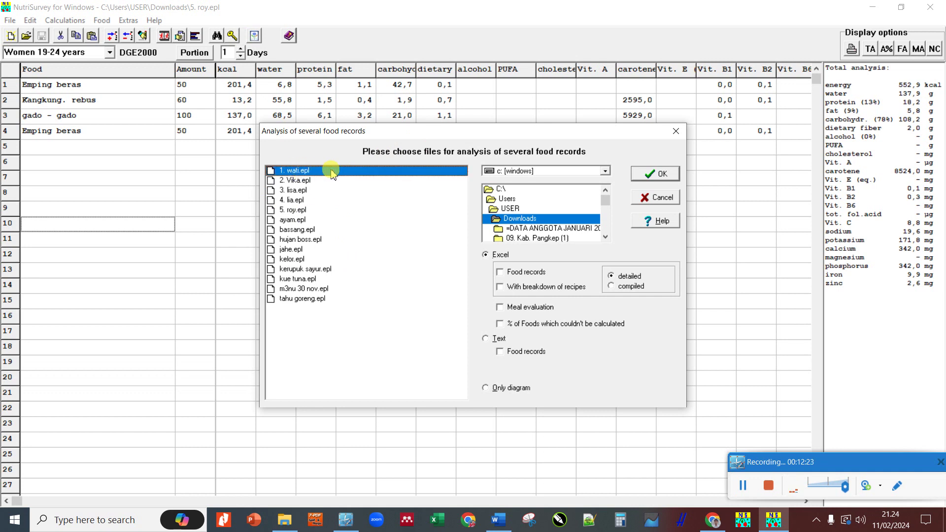
{"action": "left_click", "coordinate": [301, 210], "text": "shift"}
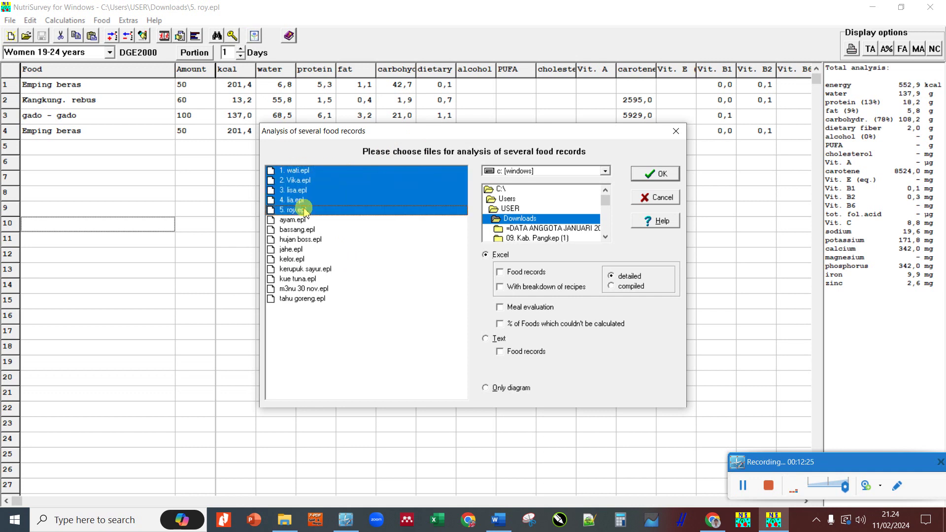
{"action": "left_click", "coordinate": [652, 177]}
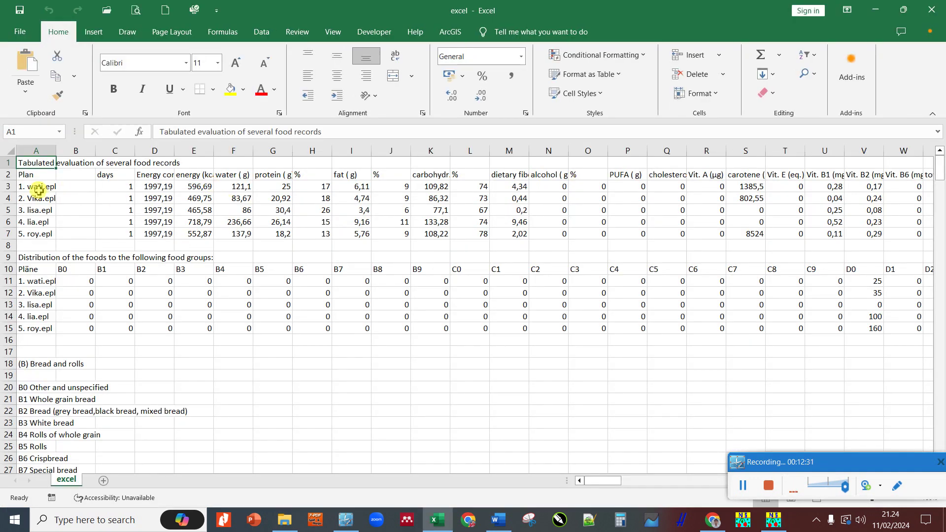
- Check the five records' names and their energy, protein and fat values in rows 3 to 7, and close the workbook
{"action": "left_click", "coordinate": [35, 187]}
{"action": "left_click", "coordinate": [37, 199]}
{"action": "left_click", "coordinate": [39, 212]}
{"action": "left_click", "coordinate": [38, 223]}
{"action": "left_click", "coordinate": [37, 234]}
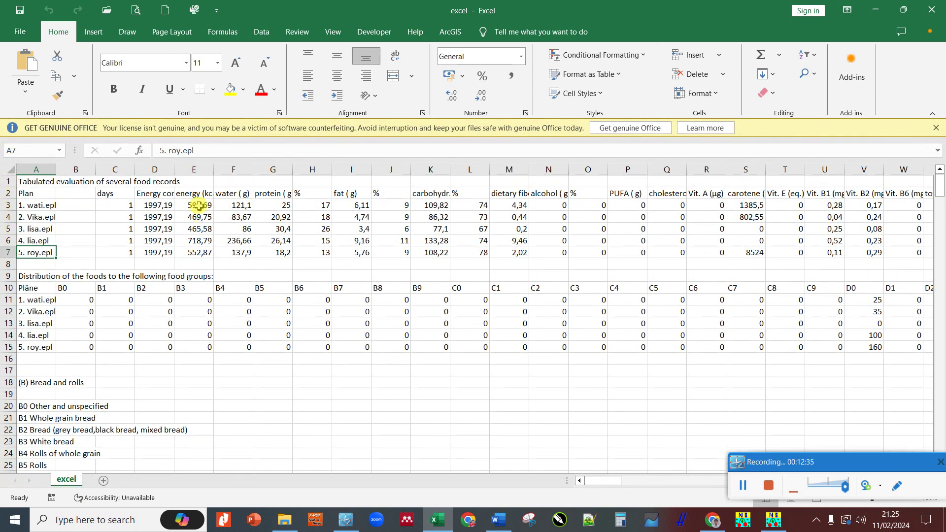
{"action": "left_click_drag", "start_coordinate": [198, 205], "coordinate": [196, 243]}
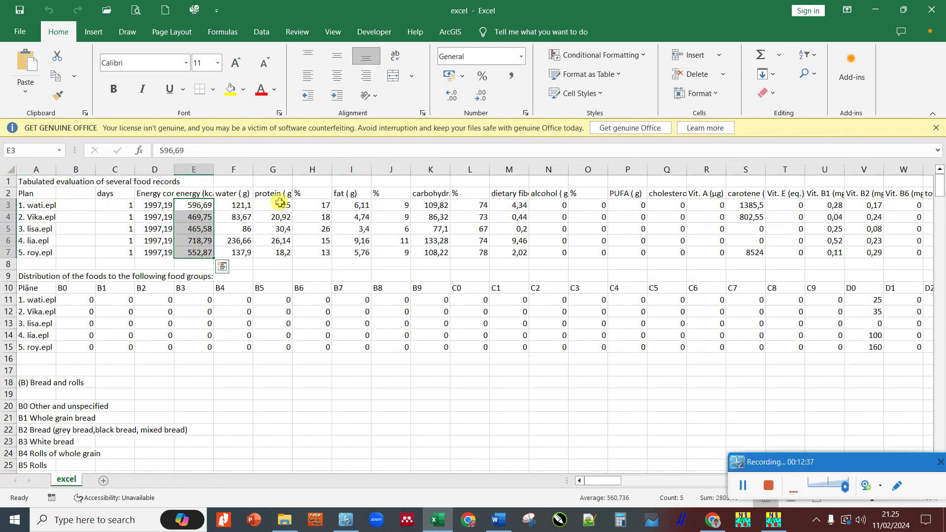
{"action": "left_click_drag", "start_coordinate": [280, 205], "coordinate": [290, 245]}
{"action": "left_click_drag", "start_coordinate": [359, 205], "coordinate": [359, 241]}
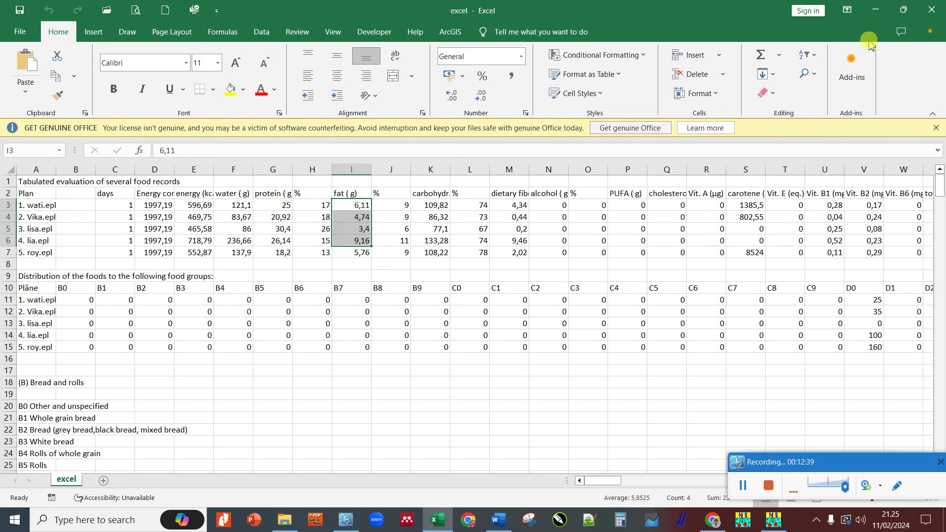
{"action": "left_click", "coordinate": [940, 15]}
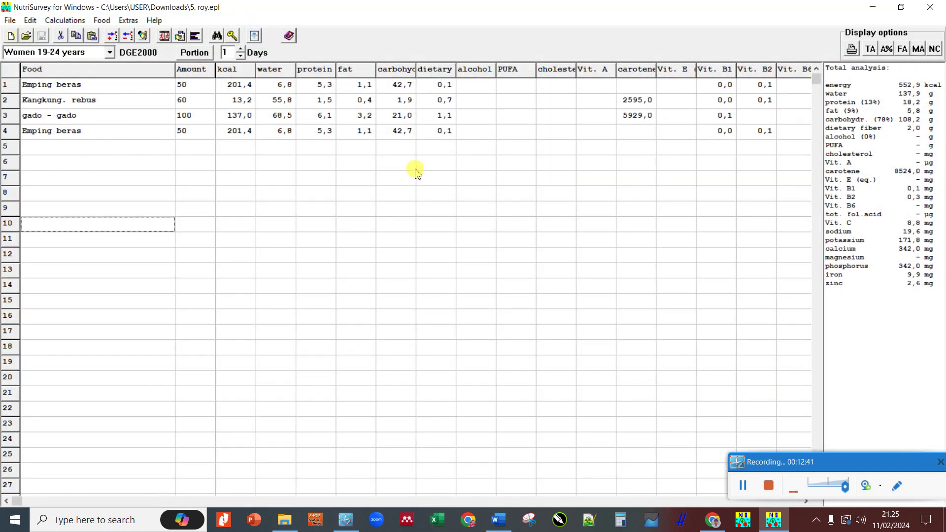
- View the diagram of recommended nutrient intake fulfillment for the current food record, and close it
{"action": "left_click", "coordinate": [72, 23]}
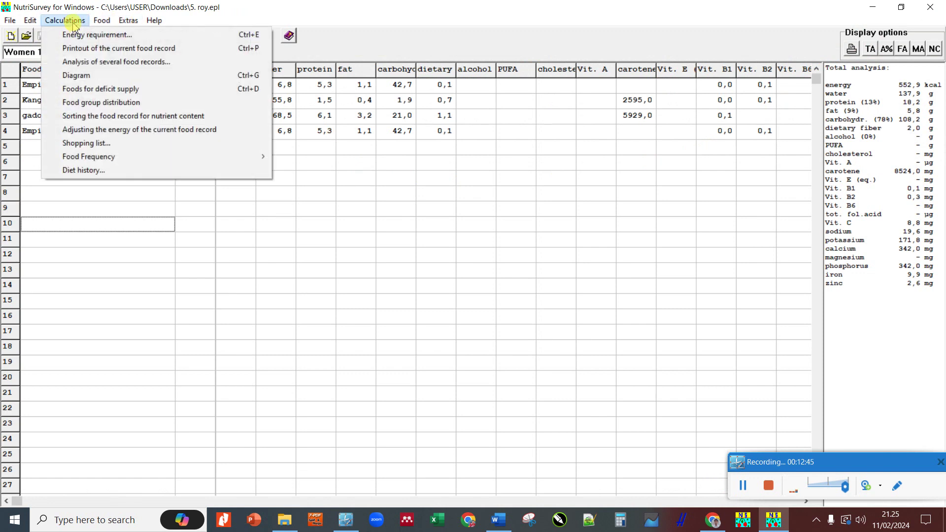
{"action": "left_click", "coordinate": [126, 75]}
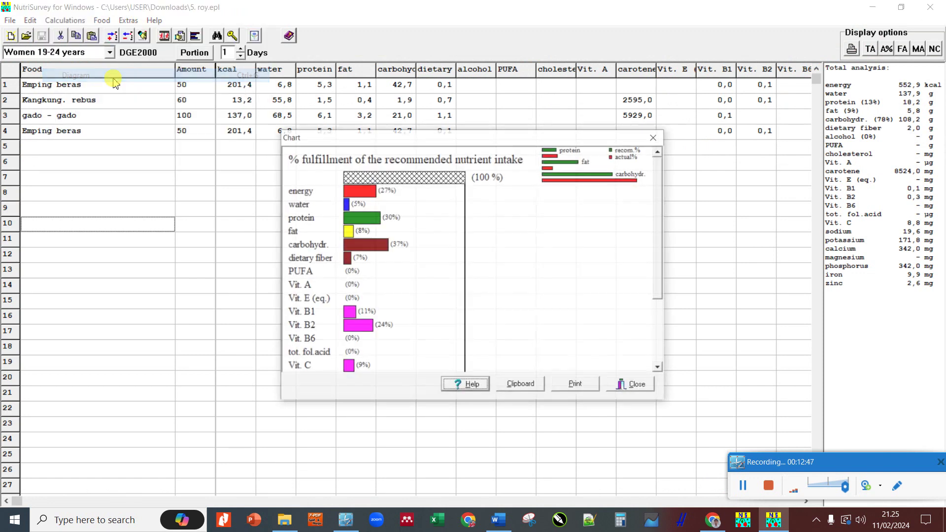
{"action": "left_click", "coordinate": [631, 386]}
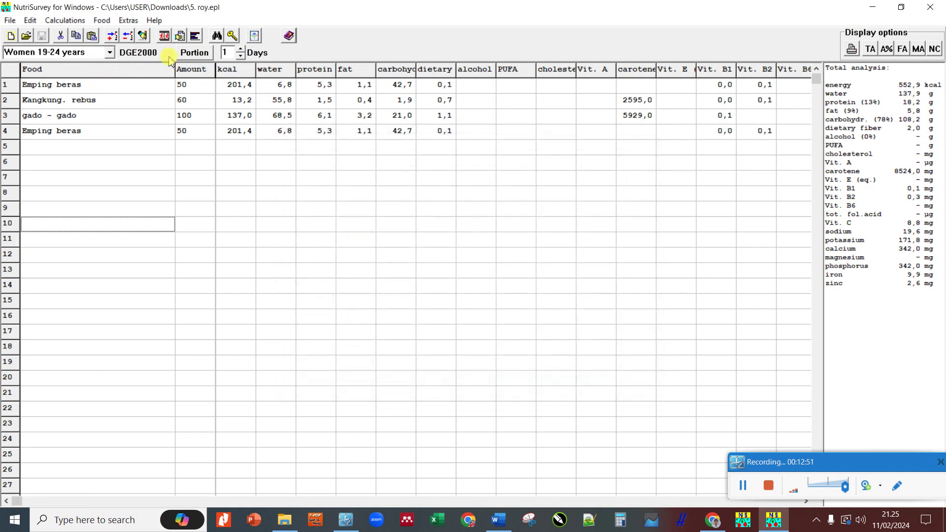
{"action": "left_click", "coordinate": [72, 21]}
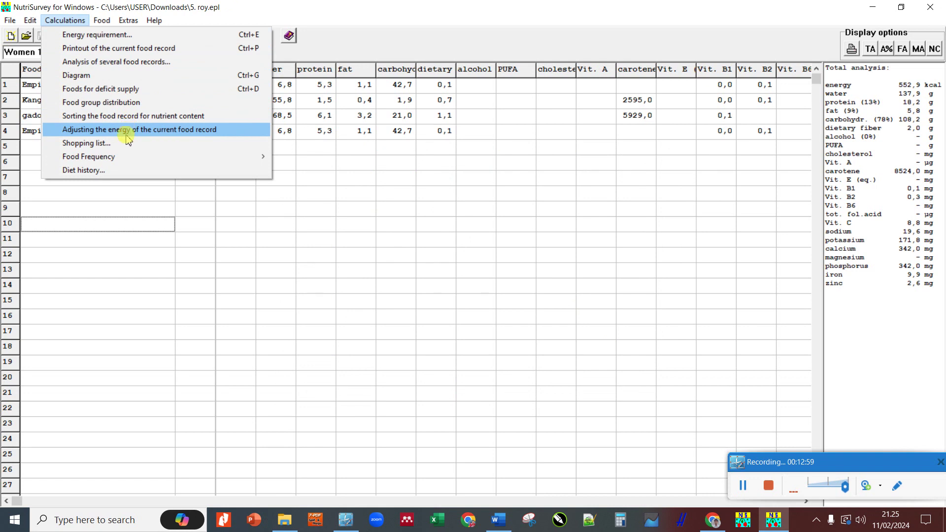
{"action": "mouse_move", "coordinate": [118, 157]}
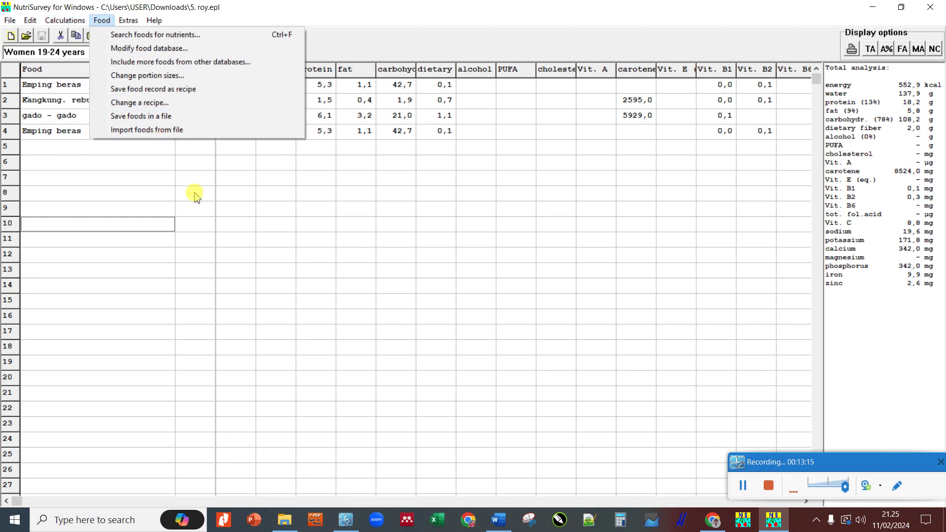
{"action": "left_click", "coordinate": [236, 239]}
- Open the food search for nutrients and move its dialog away from the centre of the food record
{"action": "left_click", "coordinate": [101, 22]}
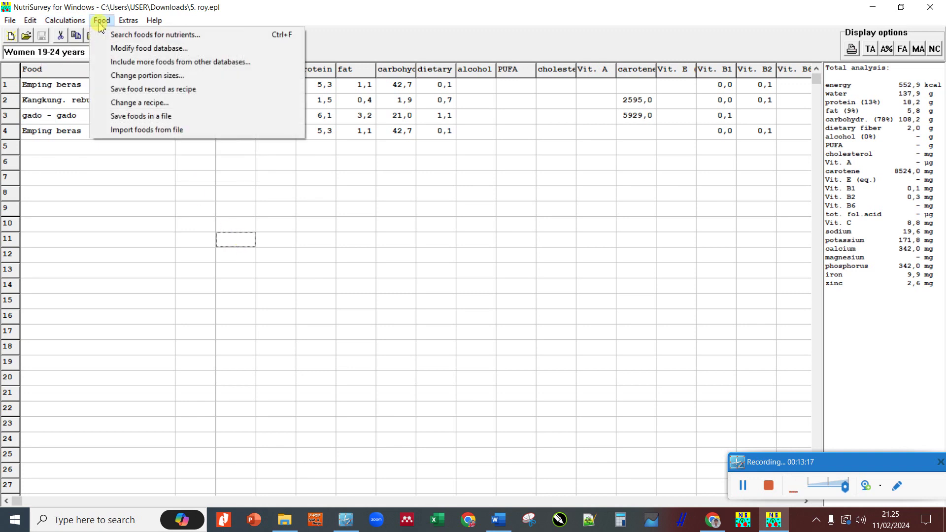
{"action": "left_click", "coordinate": [131, 38]}
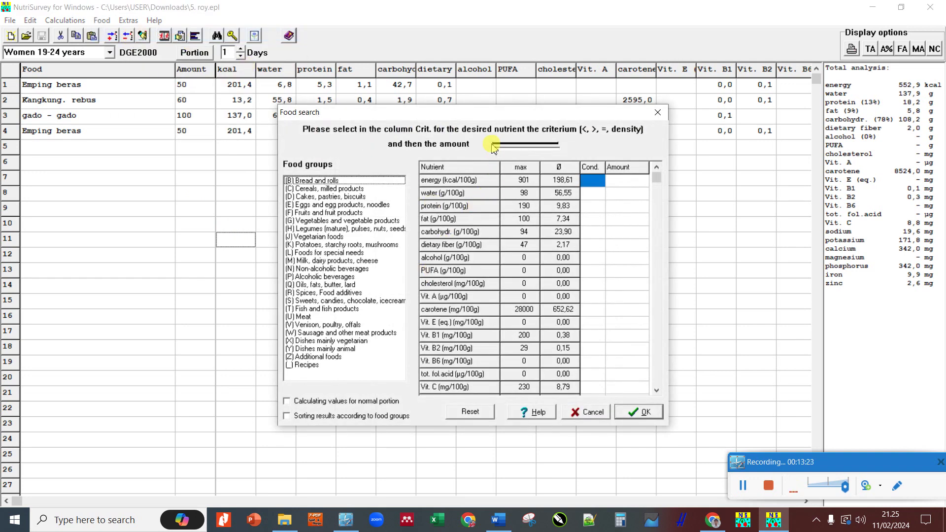
{"action": "left_click_drag", "start_coordinate": [489, 113], "coordinate": [409, 108]}
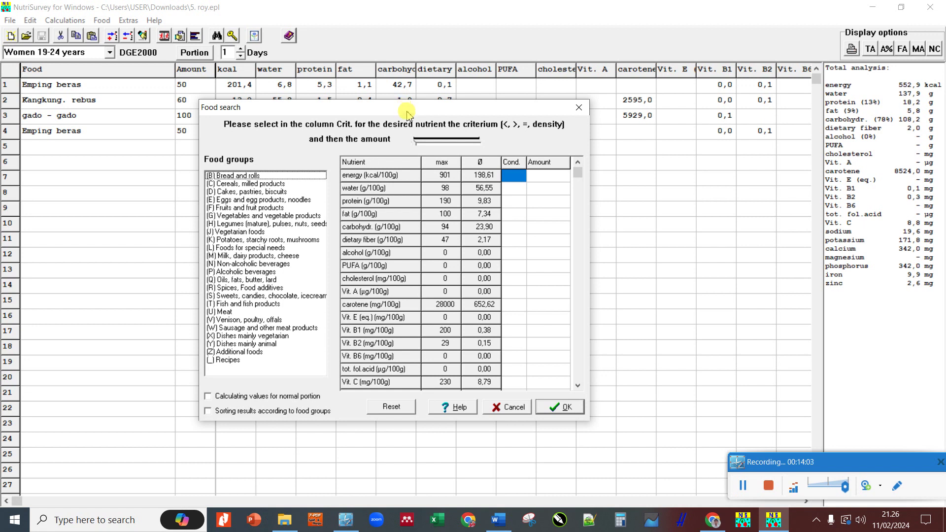
{"action": "left_click_drag", "start_coordinate": [446, 106], "coordinate": [397, 92]}
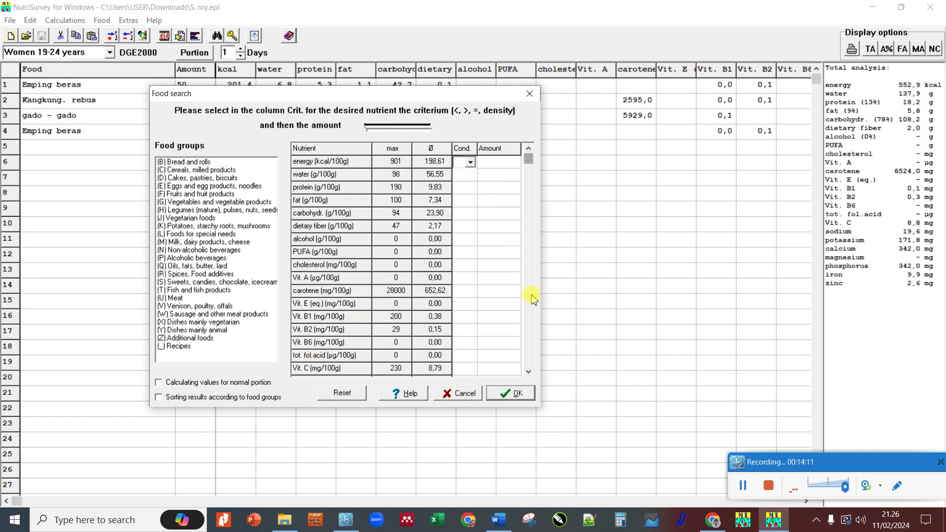
- Set the food search criterion for iron (mg/100g) to greater than 10
{"action": "left_click", "coordinate": [528, 371]}
{"action": "left_click", "coordinate": [528, 371]}
{"action": "left_click", "coordinate": [528, 372]}
{"action": "left_click", "coordinate": [528, 371]}
{"action": "left_click", "coordinate": [528, 372]}
{"action": "left_click", "coordinate": [528, 371]}
{"action": "left_click", "coordinate": [528, 371]}
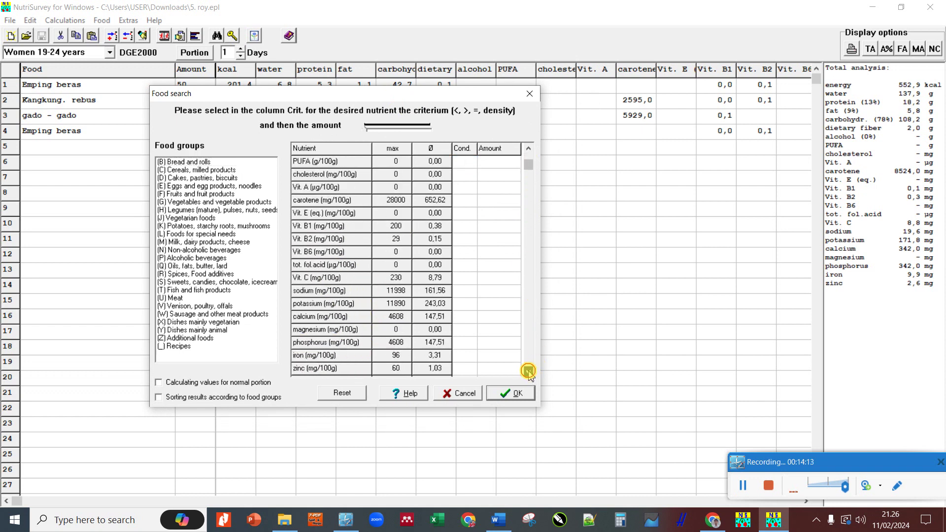
{"action": "left_click", "coordinate": [528, 371]}
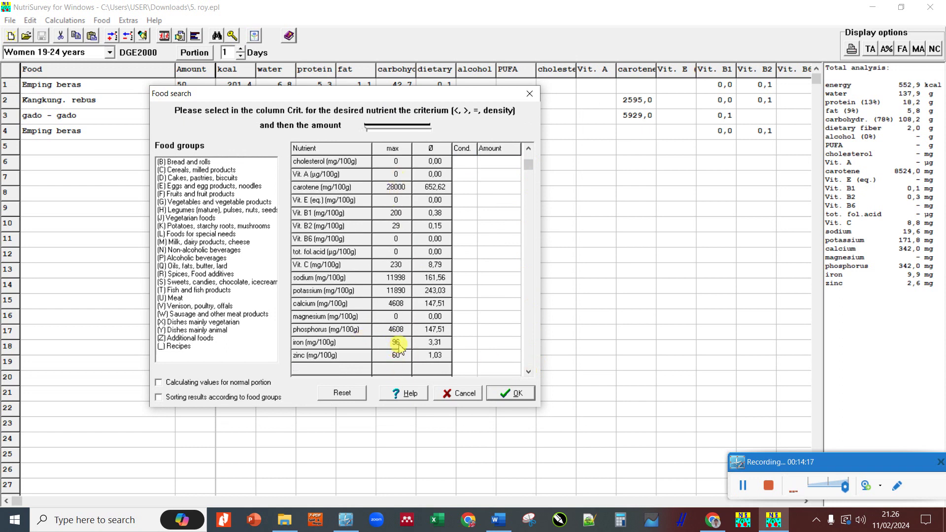
{"action": "left_click", "coordinate": [458, 344]}
{"action": "left_click", "coordinate": [469, 345]}
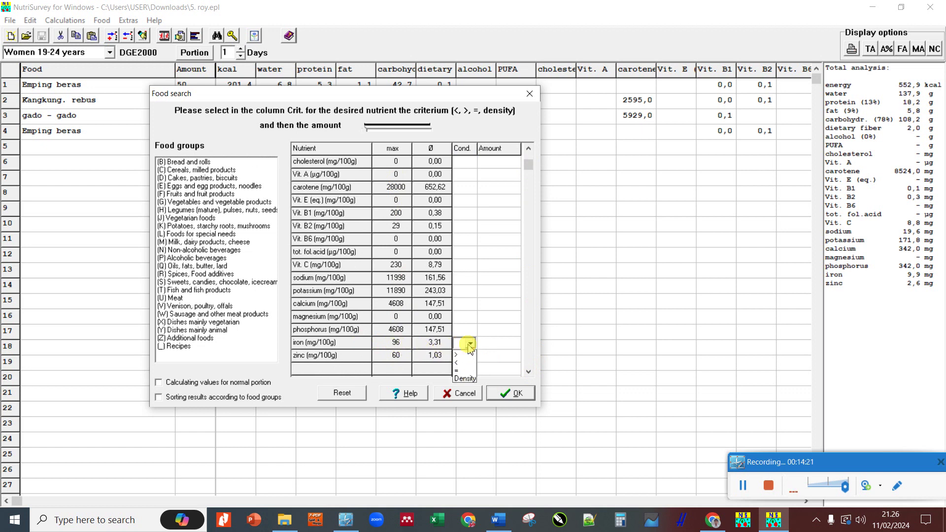
{"action": "left_click", "coordinate": [463, 355]}
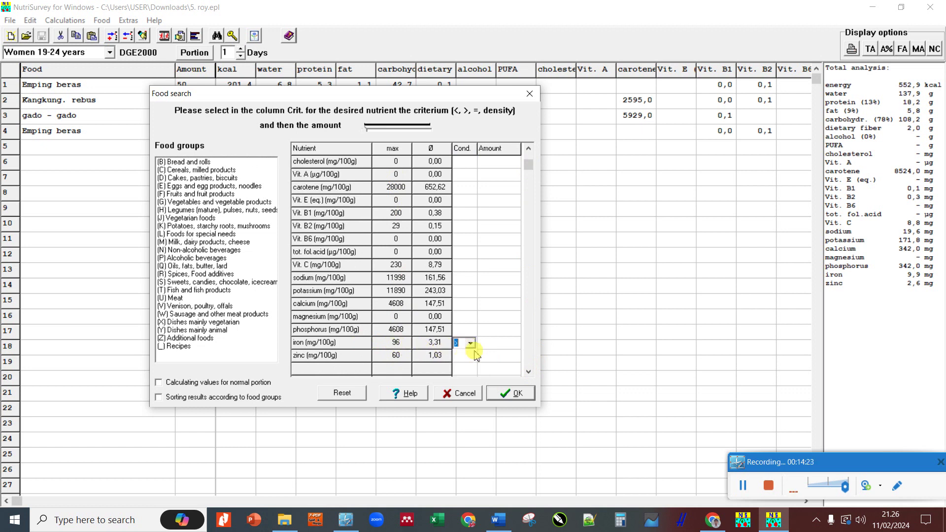
{"action": "left_click", "coordinate": [494, 347]}
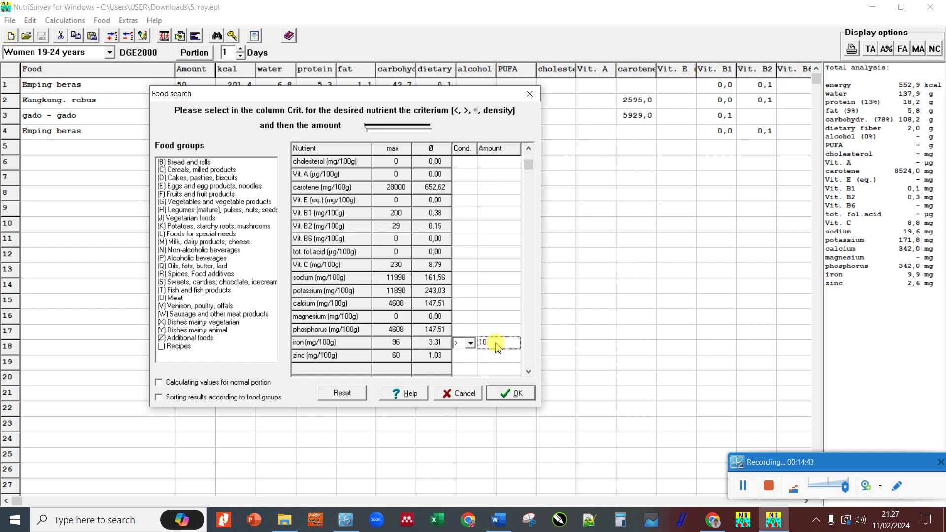
- Keep the > condition for iron and run the food search, allowing MS-Word to be closed for the output
{"action": "left_click", "coordinate": [465, 349]}
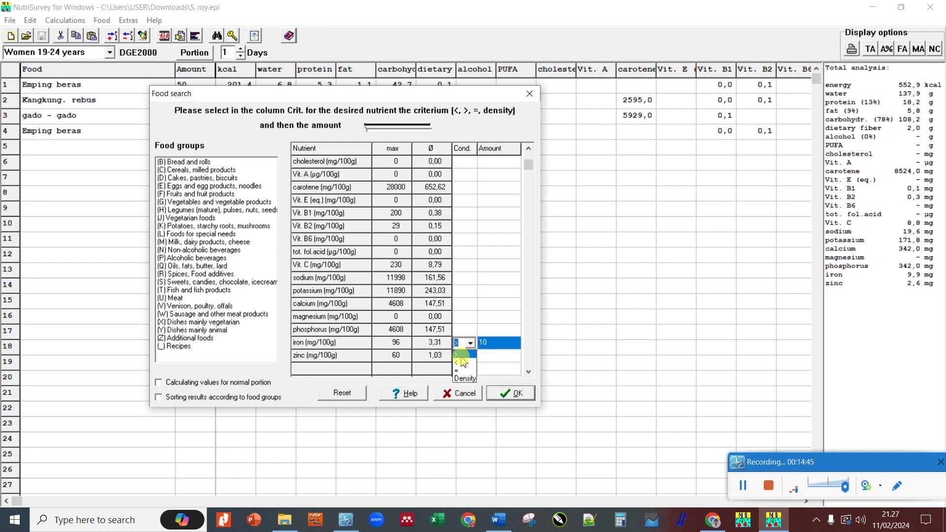
{"action": "left_click", "coordinate": [488, 344]}
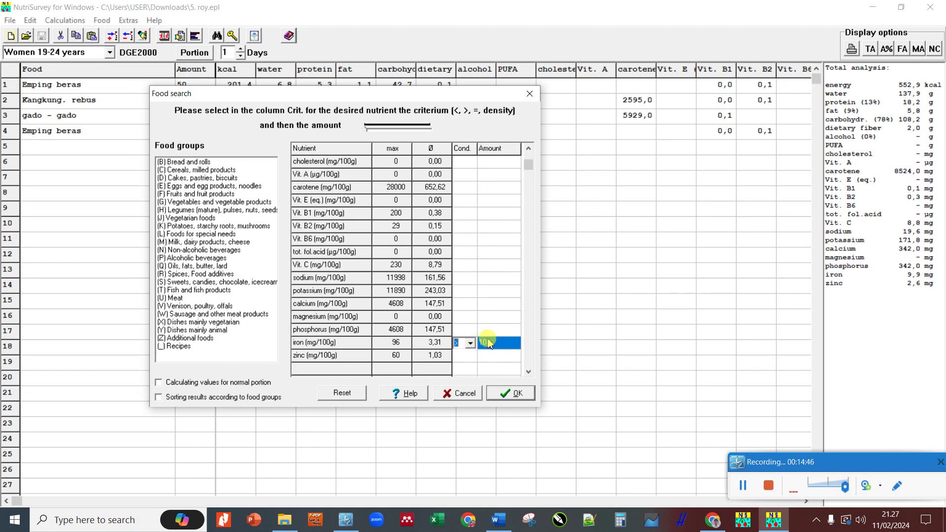
{"action": "left_click", "coordinate": [516, 398]}
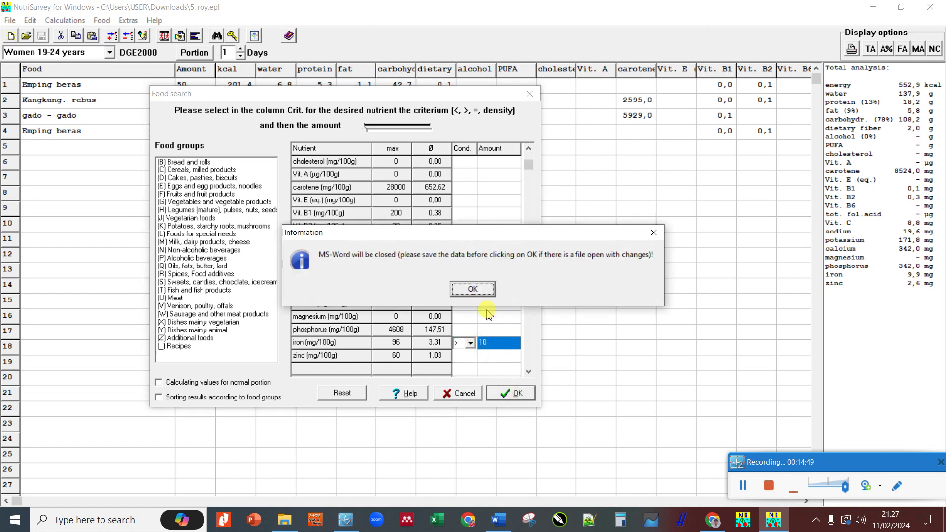
{"action": "left_click", "coordinate": [473, 291]}
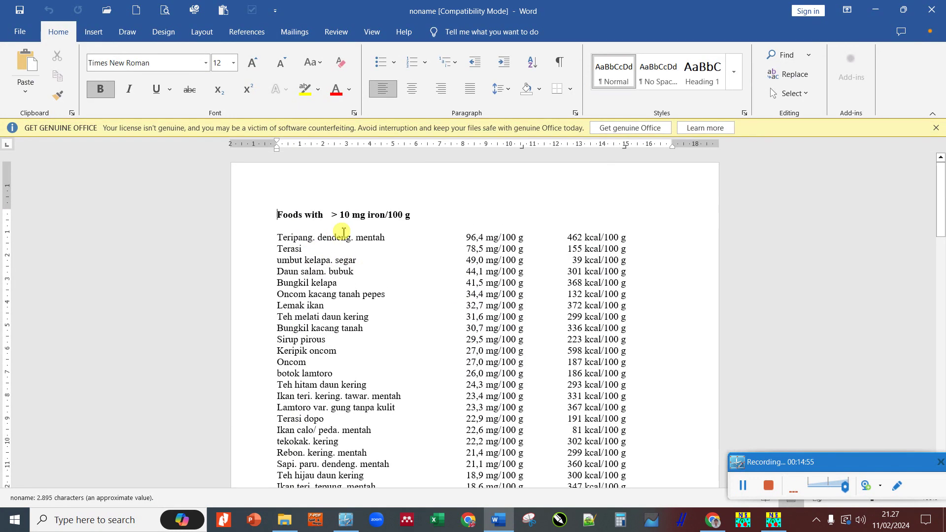
- Review the heading and the list of foods with more than 10 mg iron per 100 g in the Word document
{"action": "left_click_drag", "start_coordinate": [339, 215], "coordinate": [409, 213]}
{"action": "scroll", "coordinate": [310, 217], "scroll_direction": "down", "scroll_amount": 2}
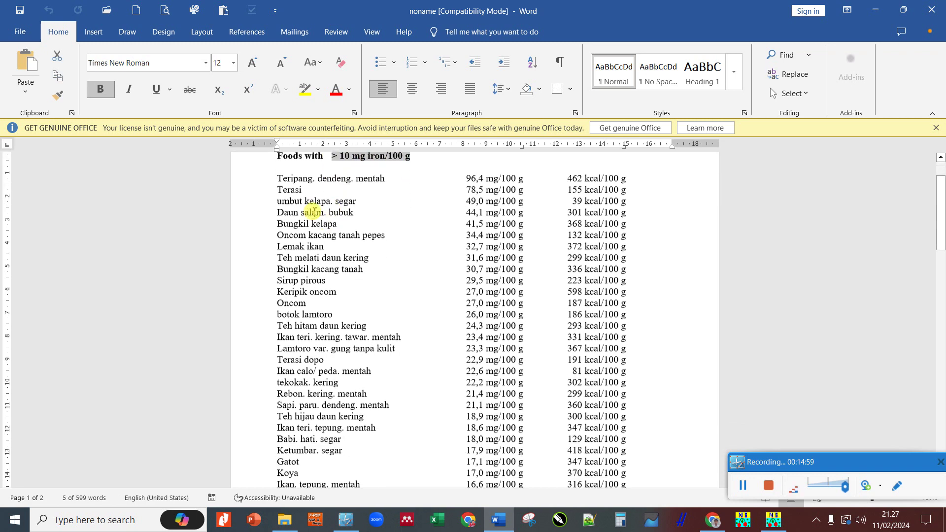
{"action": "scroll", "coordinate": [287, 192], "scroll_direction": "down", "scroll_amount": 2}
{"action": "scroll", "coordinate": [285, 182], "scroll_direction": "up", "scroll_amount": 2}
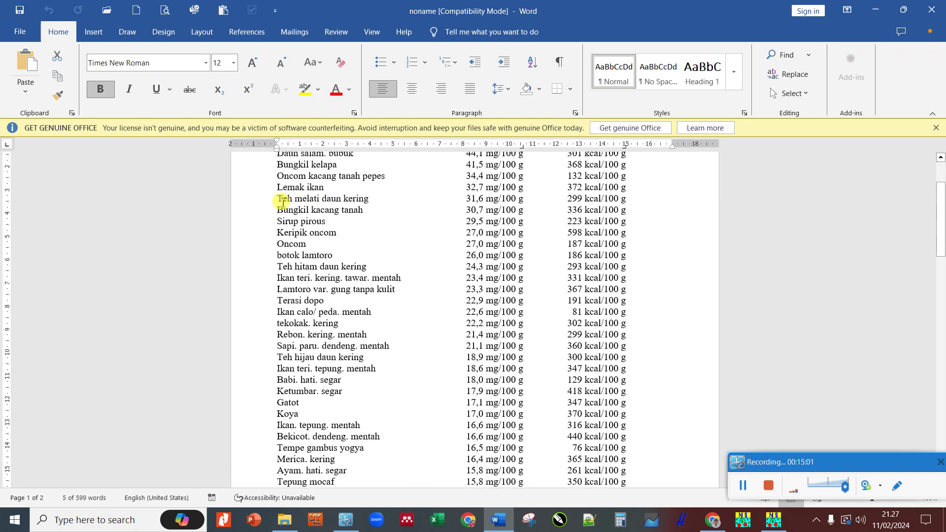
- Read the high-iron food list through to its end in Word, minimise Word, and close the food search in NutriSurvey
{"action": "left_click_drag", "start_coordinate": [281, 181], "coordinate": [324, 359]}
{"action": "scroll", "coordinate": [327, 354], "scroll_direction": "down", "scroll_amount": 4}
{"action": "scroll", "coordinate": [327, 354], "scroll_direction": "down", "scroll_amount": 5}
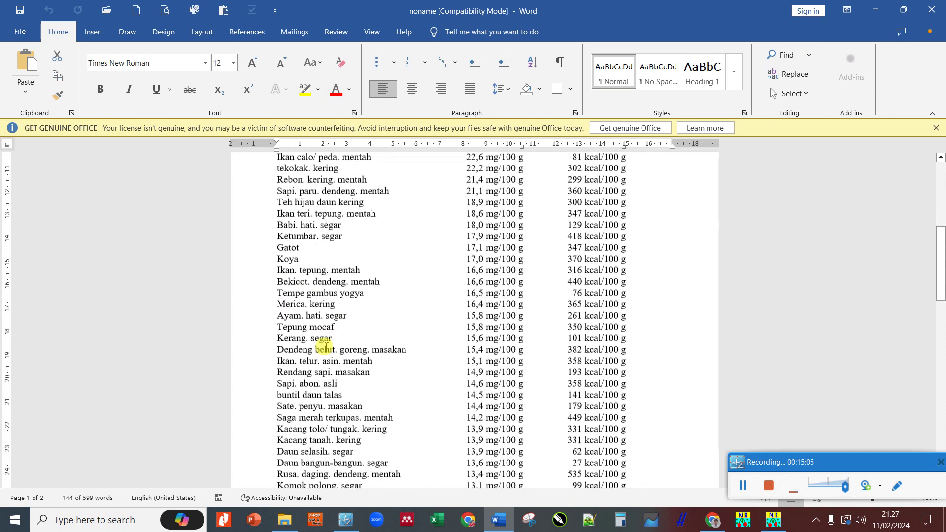
{"action": "scroll", "coordinate": [327, 340], "scroll_direction": "down", "scroll_amount": 10}
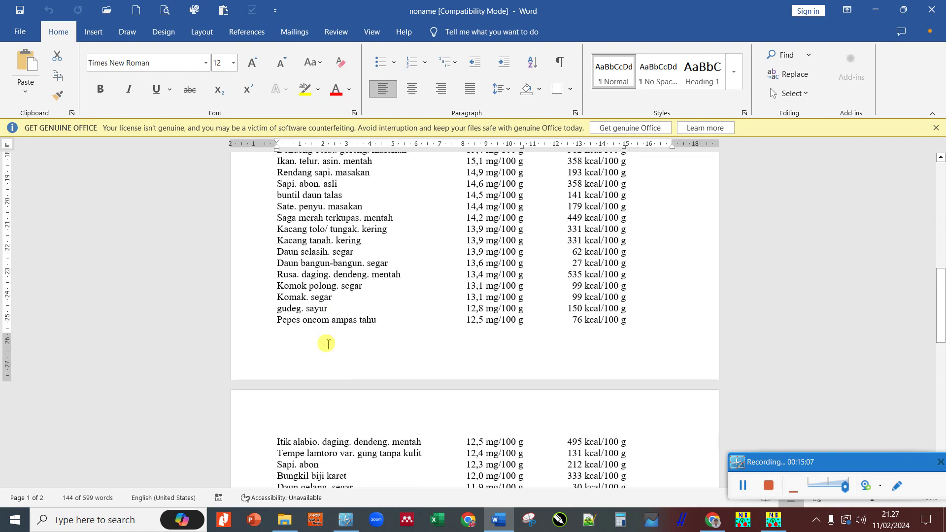
{"action": "scroll", "coordinate": [326, 352], "scroll_direction": "down", "scroll_amount": 5}
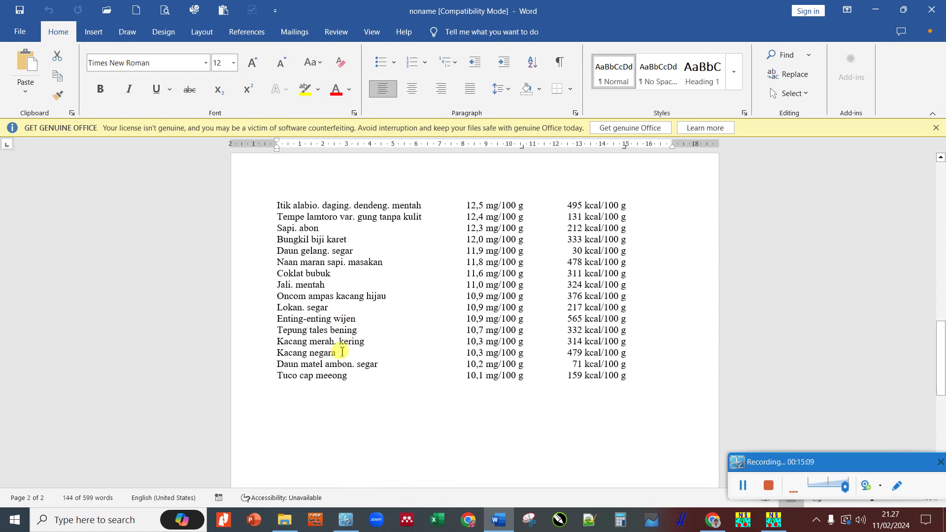
{"action": "scroll", "coordinate": [306, 296], "scroll_direction": "up", "scroll_amount": 13}
{"action": "scroll", "coordinate": [349, 345], "scroll_direction": "up", "scroll_amount": 7}
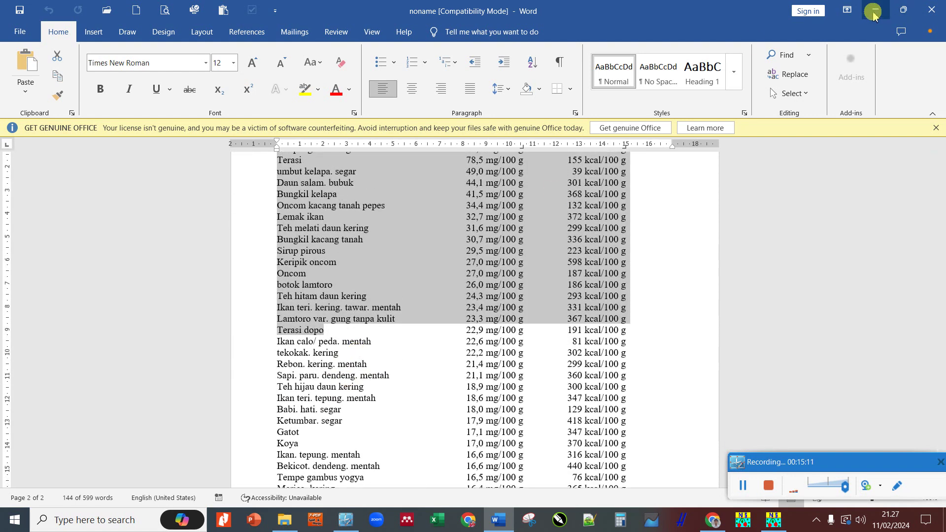
{"action": "left_click", "coordinate": [875, 10]}
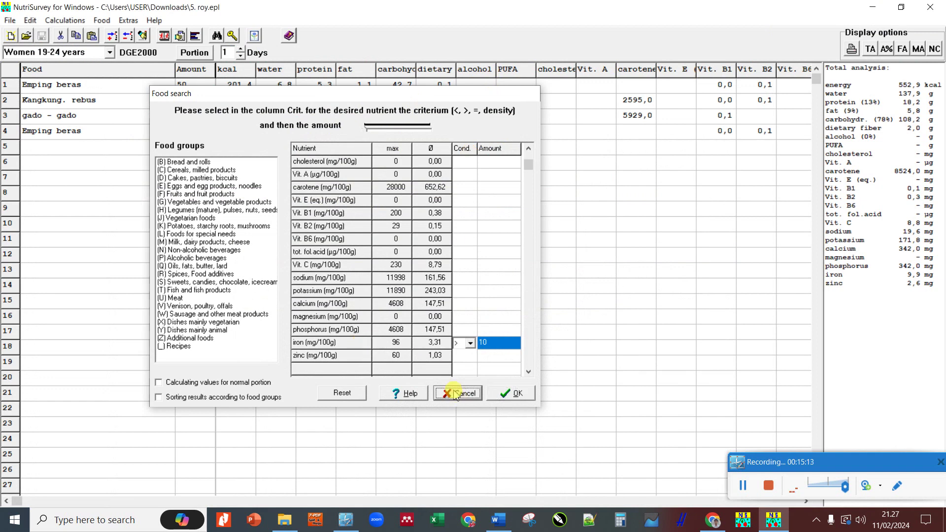
{"action": "left_click", "coordinate": [506, 393]}
- Open the food database for modification, inspect the name and kJ cells of Nasi tim, and close the database
{"action": "left_click", "coordinate": [102, 21]}
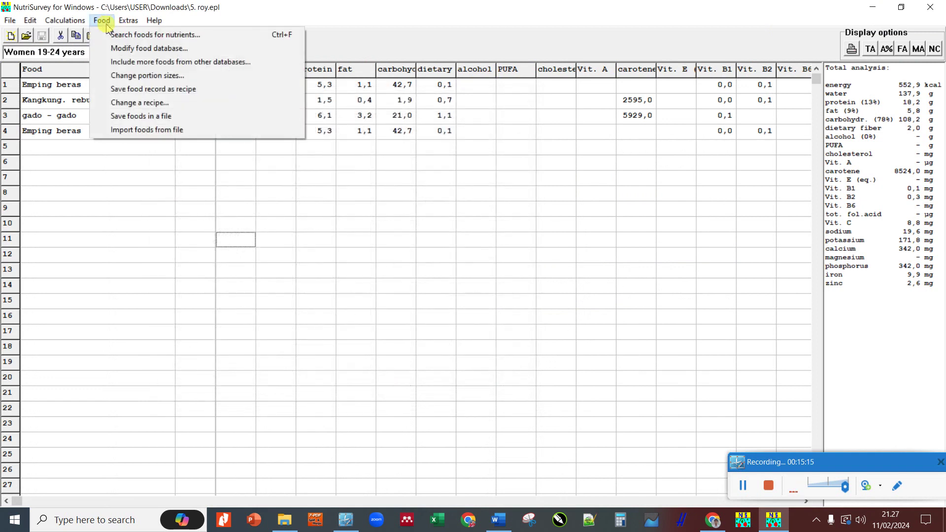
{"action": "left_click", "coordinate": [155, 49]}
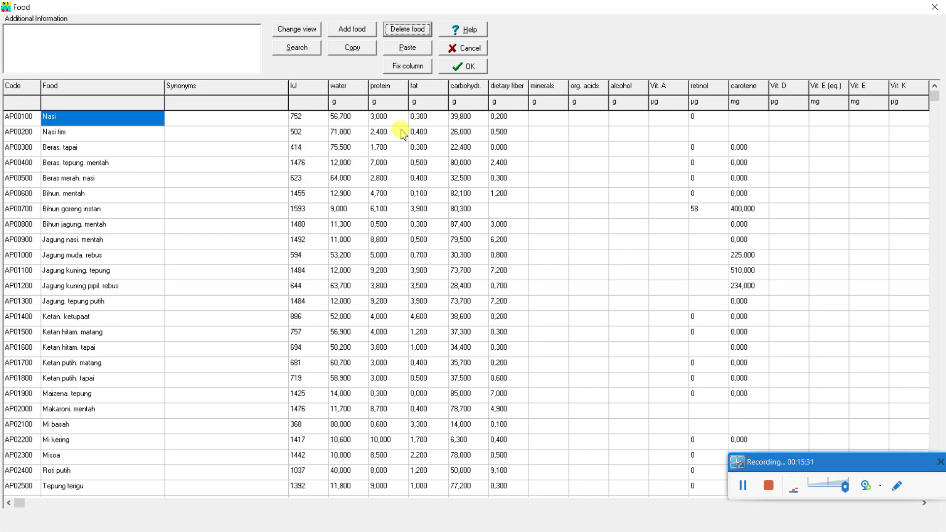
{"action": "left_click", "coordinate": [85, 138]}
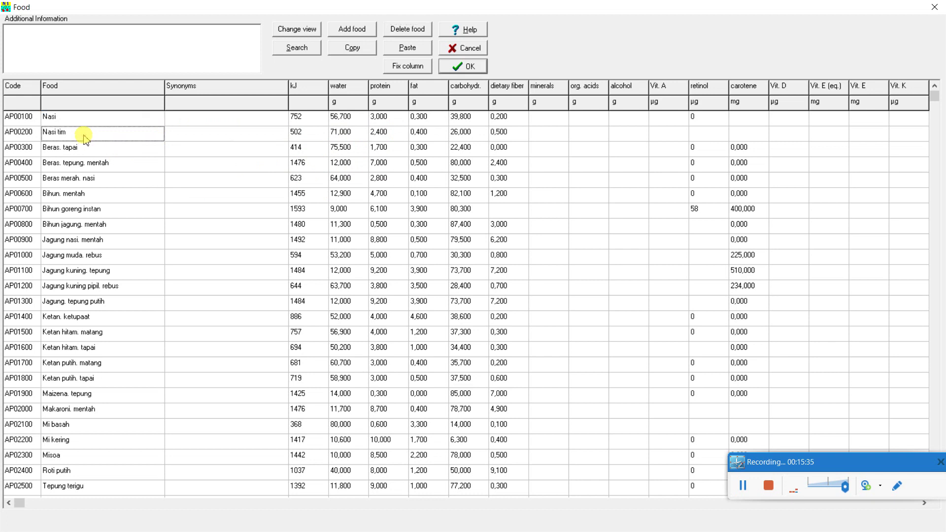
{"action": "left_click", "coordinate": [85, 137]}
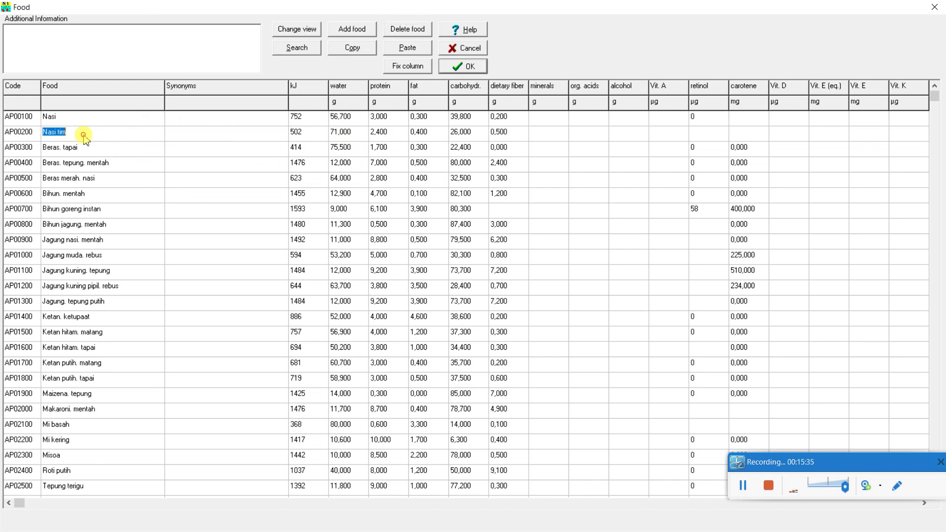
{"action": "left_click", "coordinate": [296, 138]}
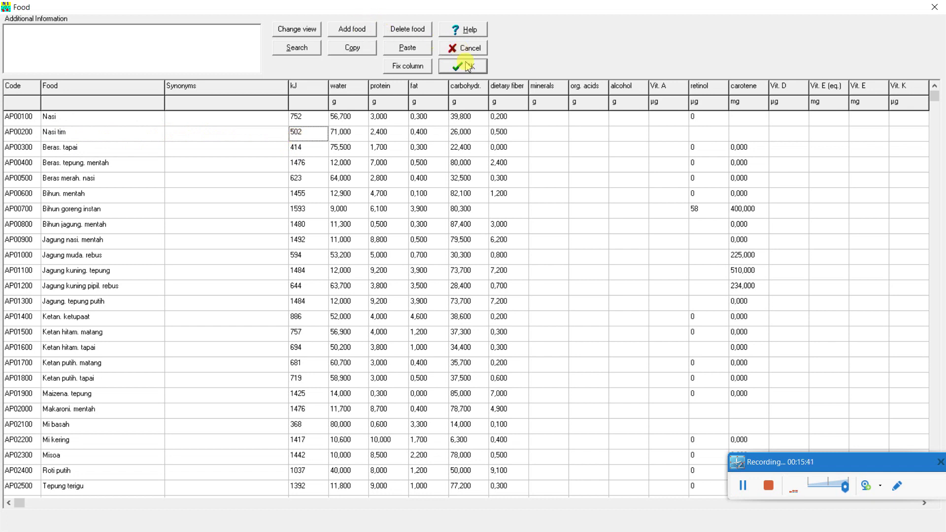
{"action": "left_click", "coordinate": [470, 66]}
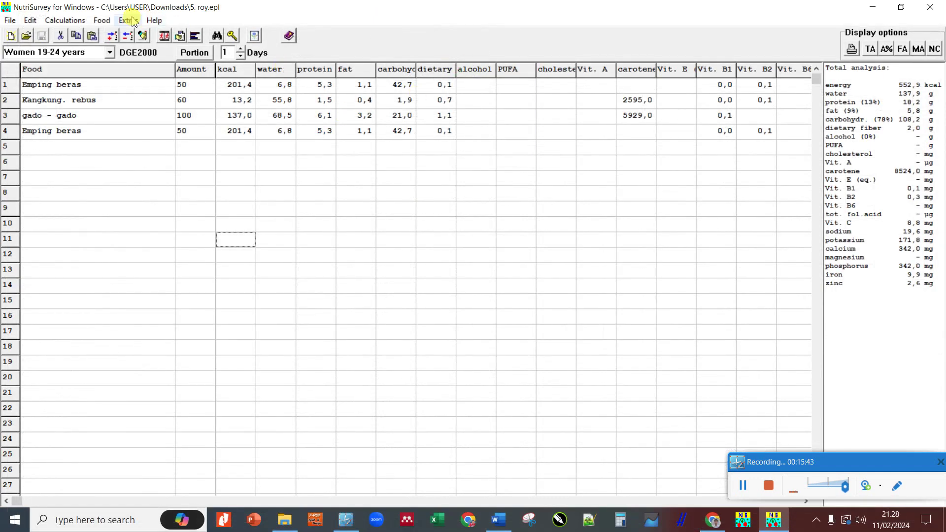
- View the selection of databases from which more foods can be included, and close it without importing
{"action": "left_click", "coordinate": [102, 20]}
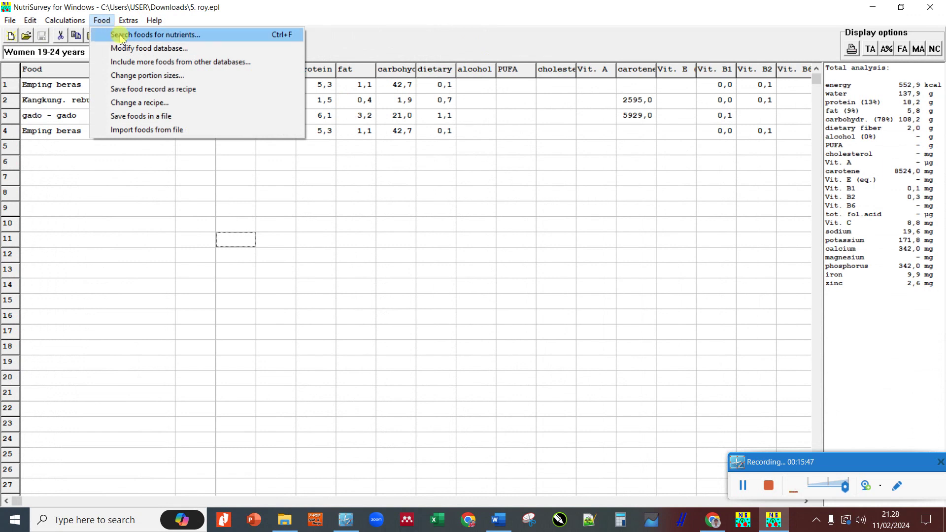
{"action": "left_click", "coordinate": [157, 66]}
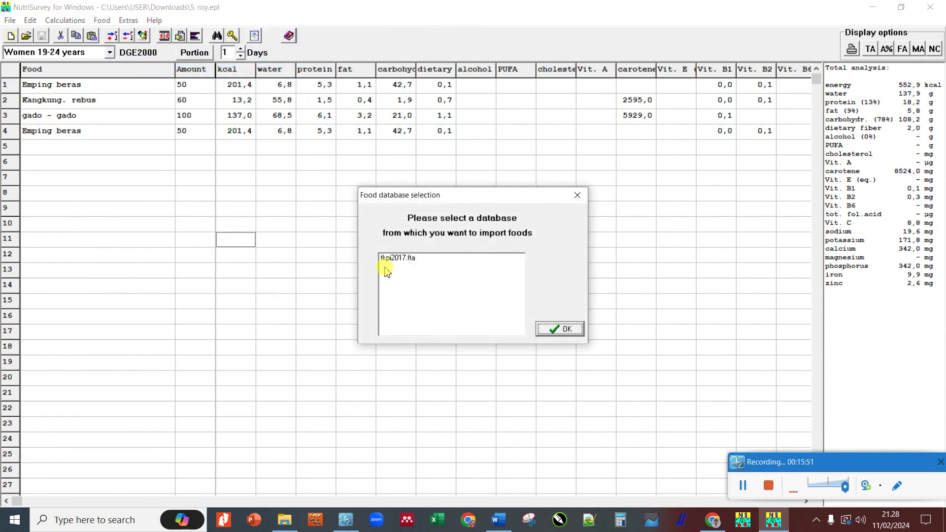
{"action": "left_click", "coordinate": [577, 196]}
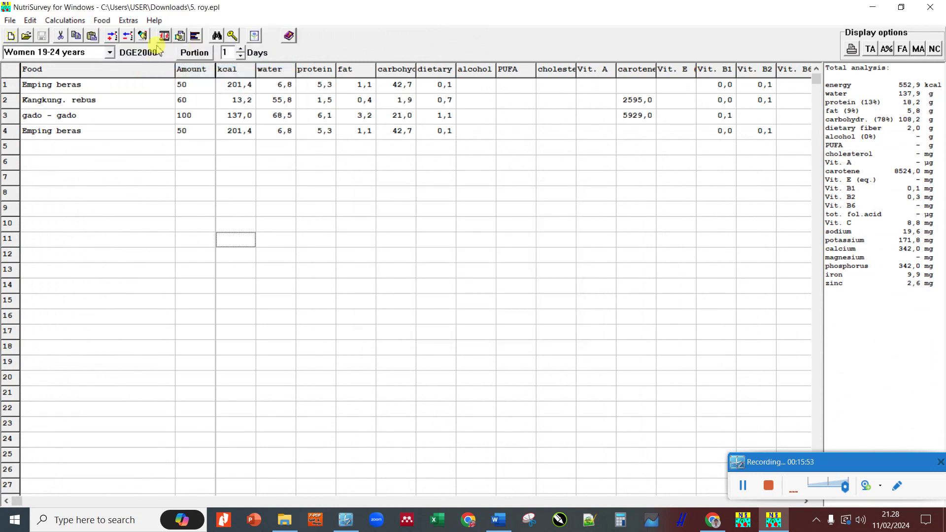
- View the list of standard portion sizes for the foods and cancel it without changes
{"action": "left_click", "coordinate": [98, 22]}
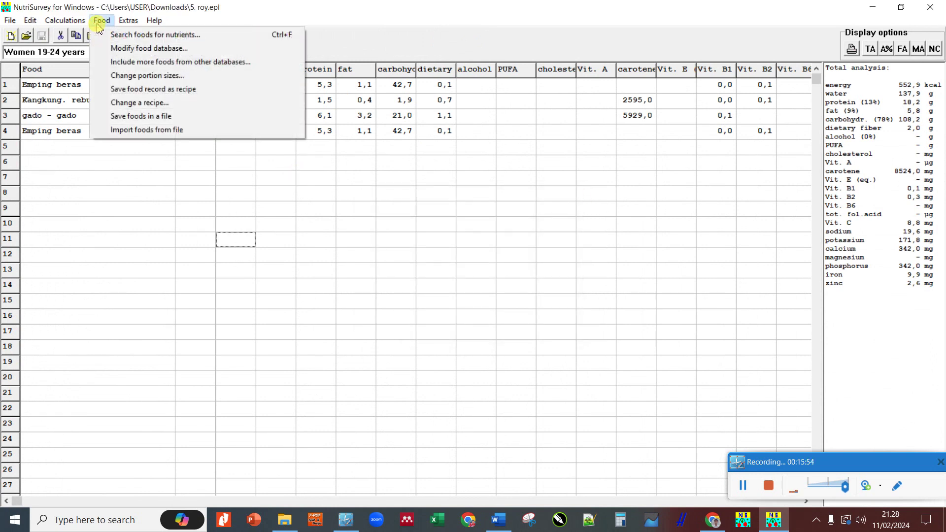
{"action": "left_click", "coordinate": [145, 77]}
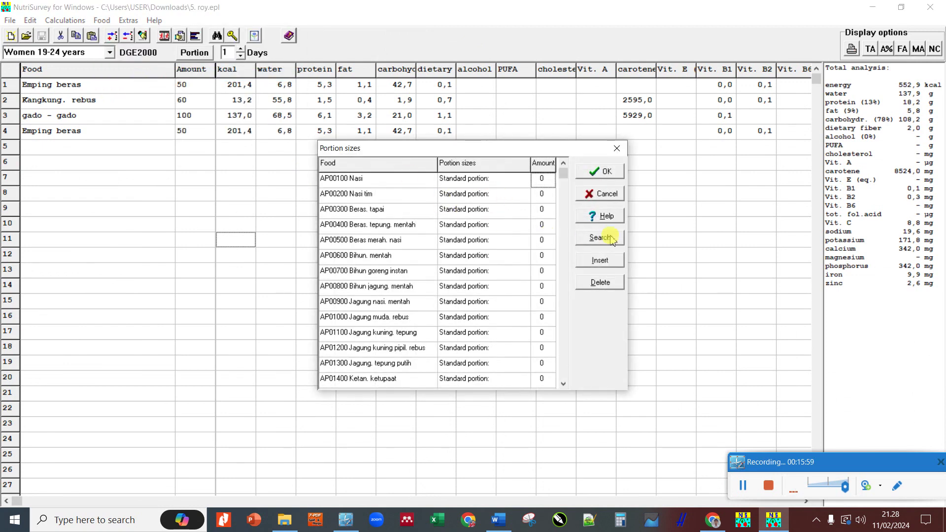
{"action": "left_click", "coordinate": [619, 194]}
- View the dialog for saving the current food record as a recipe, and cancel it without entering a name
{"action": "left_click", "coordinate": [103, 21]}
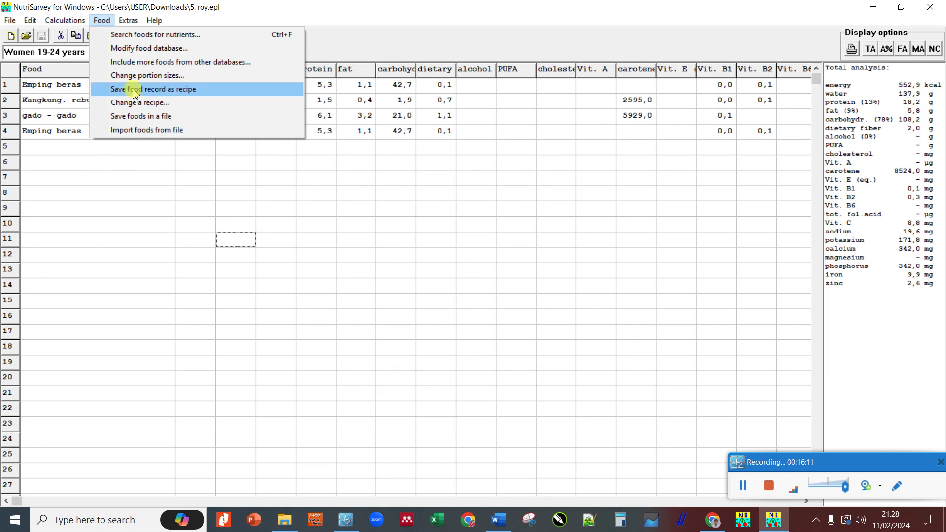
{"action": "left_click", "coordinate": [105, 169]}
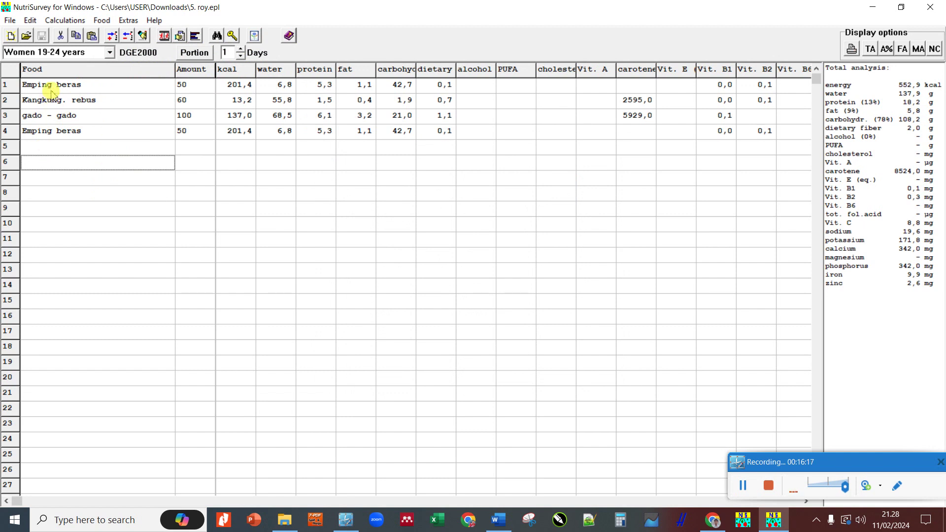
{"action": "left_click", "coordinate": [102, 20]}
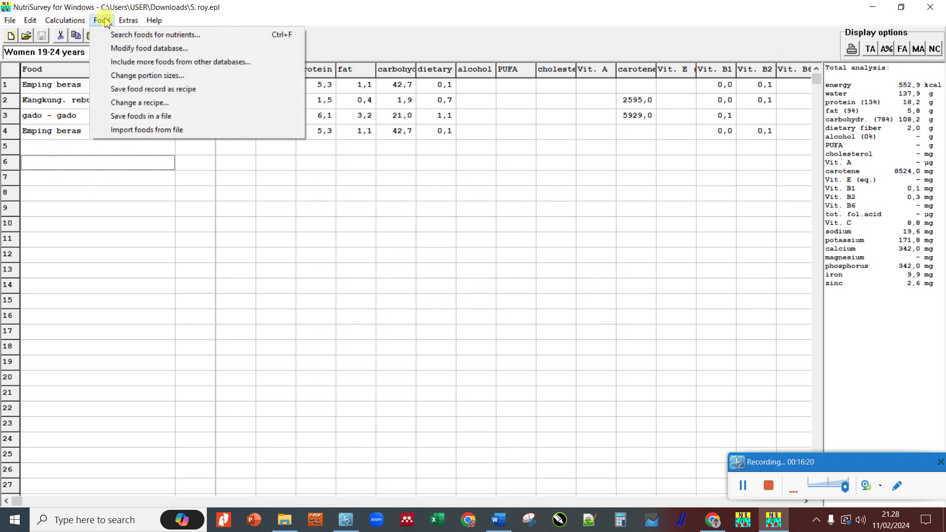
{"action": "left_click", "coordinate": [153, 90]}
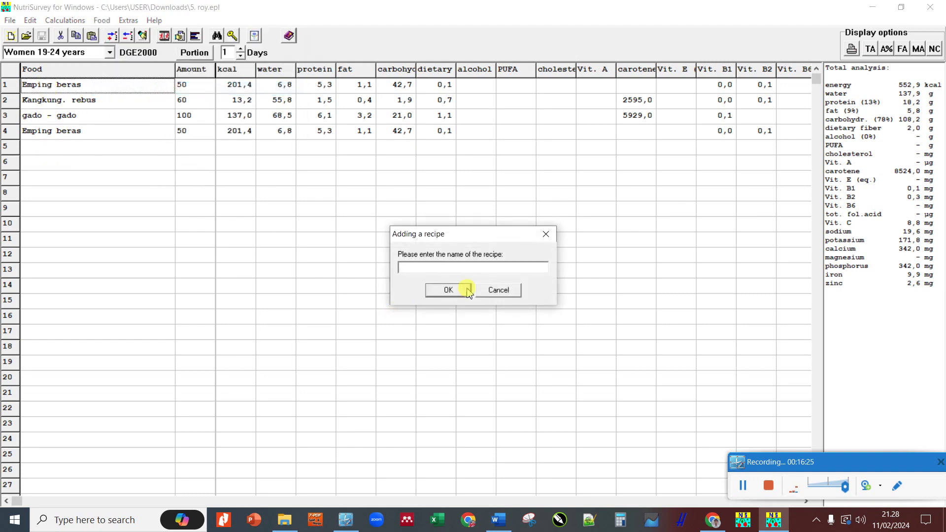
{"action": "left_click", "coordinate": [491, 290]}
{"action": "left_click", "coordinate": [104, 21]}
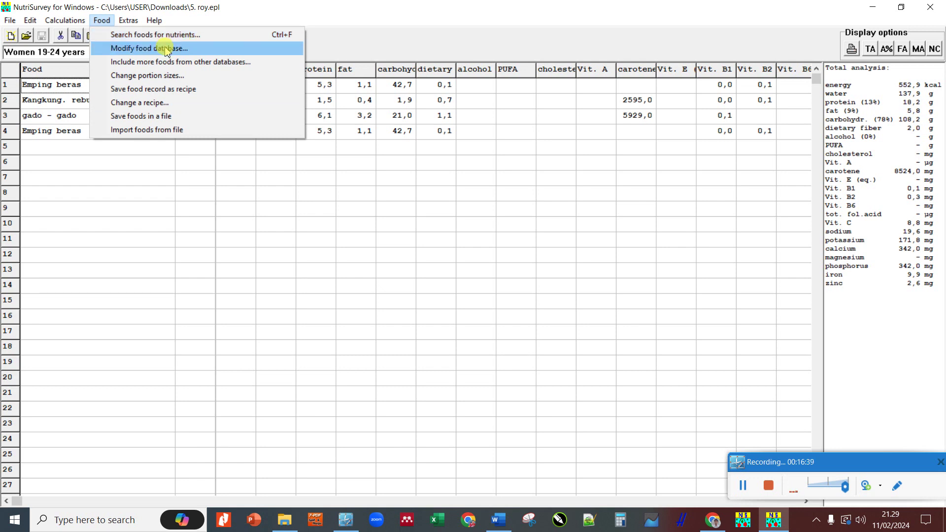
{"action": "left_click", "coordinate": [339, 38]}
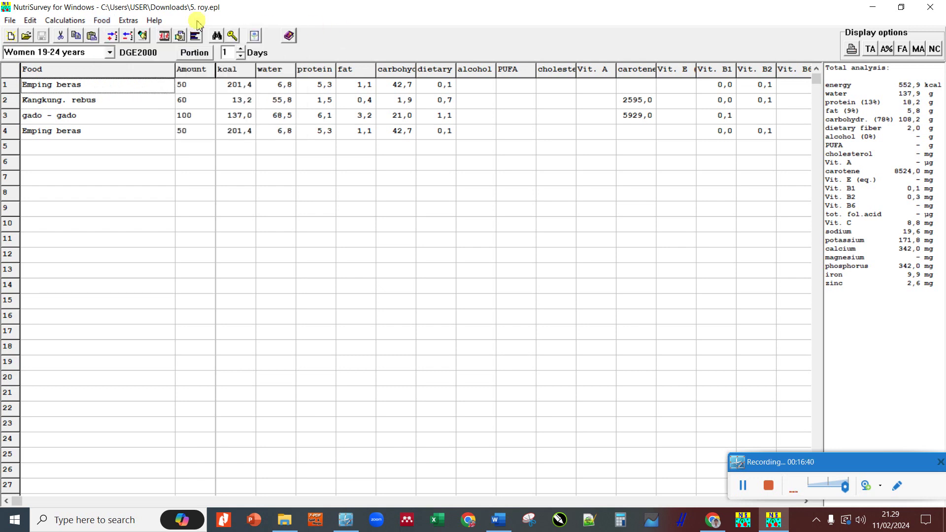
- View the program options for the printout, macro nutrient comparison and energy unit, and cancel them without changes
{"action": "left_click", "coordinate": [127, 21]}
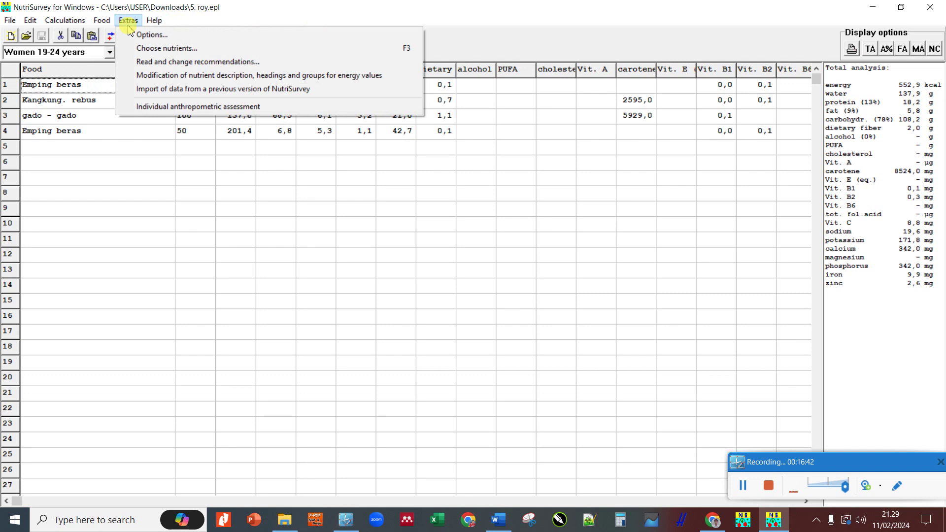
{"action": "left_click", "coordinate": [157, 34]}
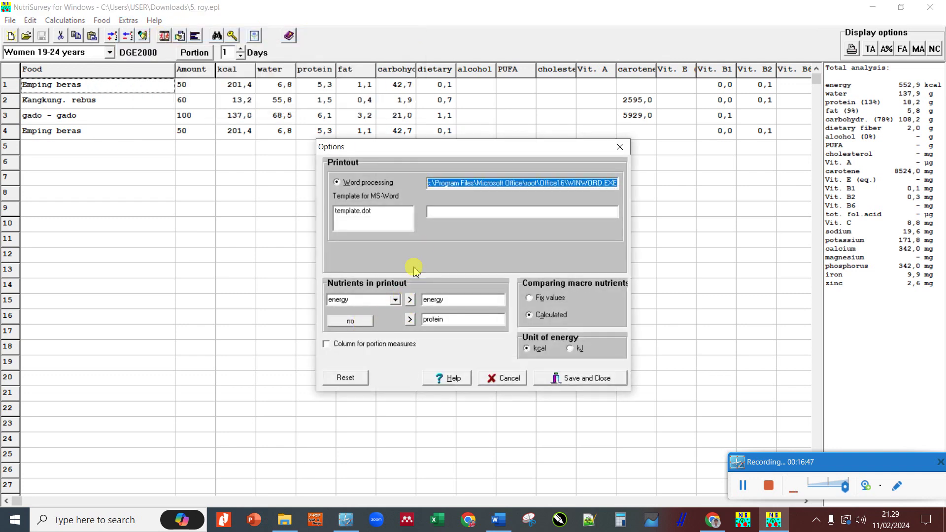
{"action": "left_click", "coordinate": [521, 383]}
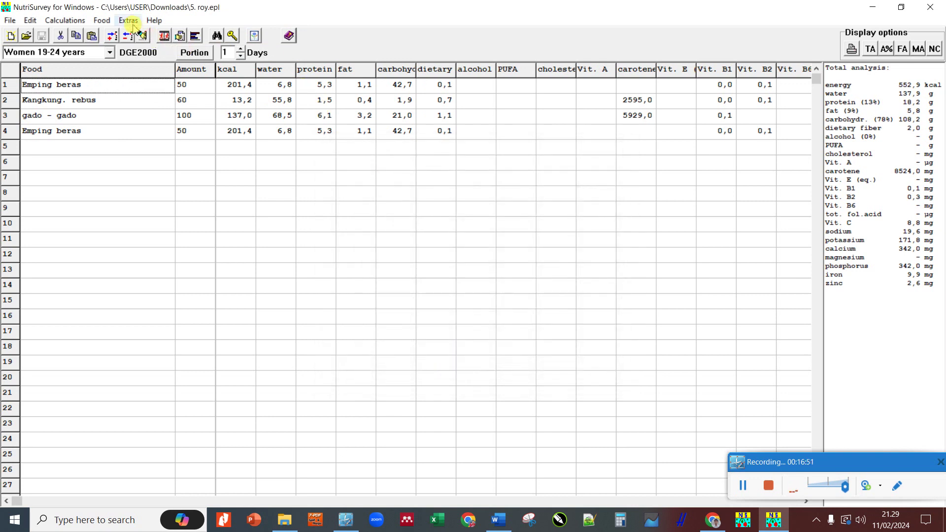
- Open the nutrient selection, move its dialog off the centre of the food record, and choose the Main nutrients view file
{"action": "left_click", "coordinate": [128, 20]}
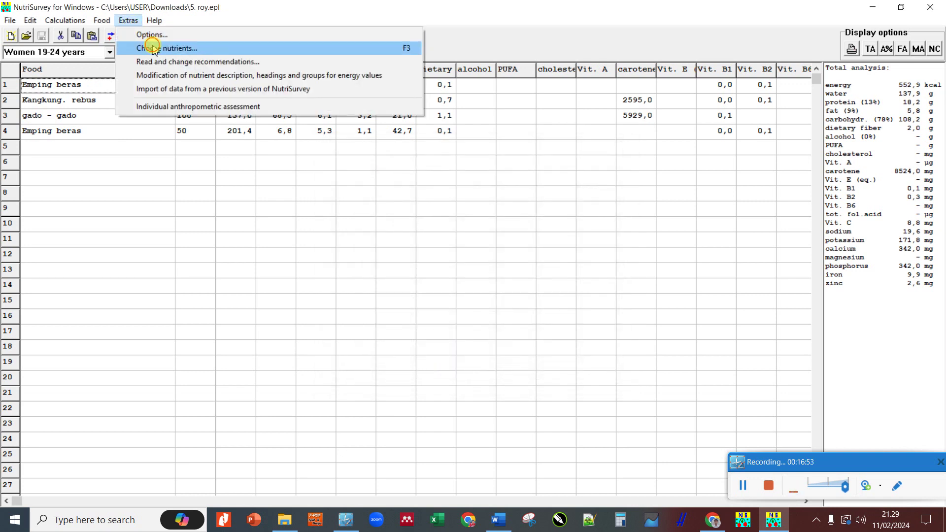
{"action": "left_click", "coordinate": [153, 48]}
{"action": "left_click_drag", "start_coordinate": [432, 98], "coordinate": [294, 97]}
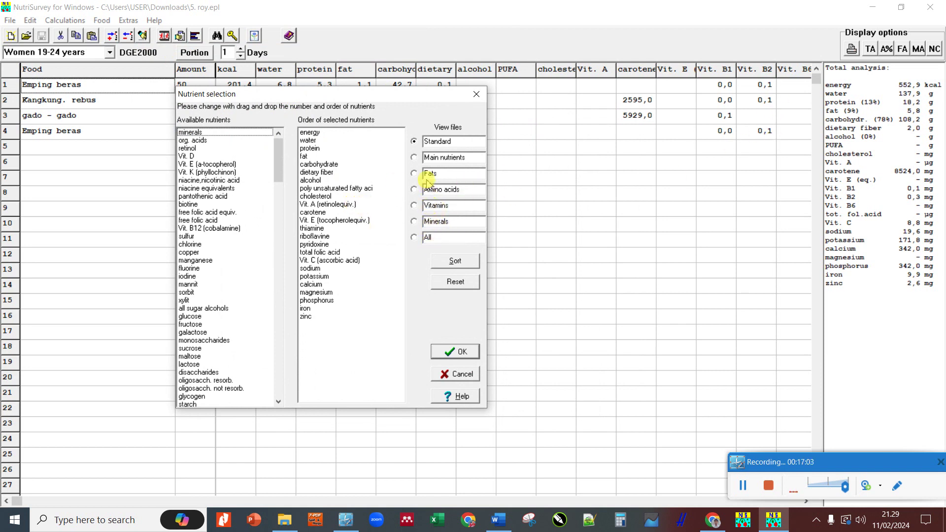
{"action": "left_click", "coordinate": [414, 158]}
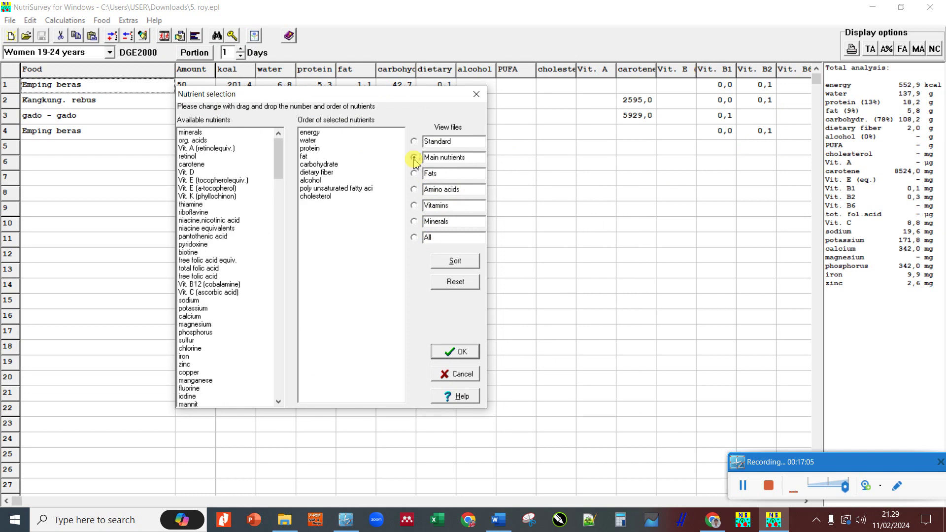
- Remove cholesterol, poly unsaturated fatty acids, alcohol, dietary fiber and water from the selected nutrients and apply the selection
{"action": "left_click", "coordinate": [320, 198]}
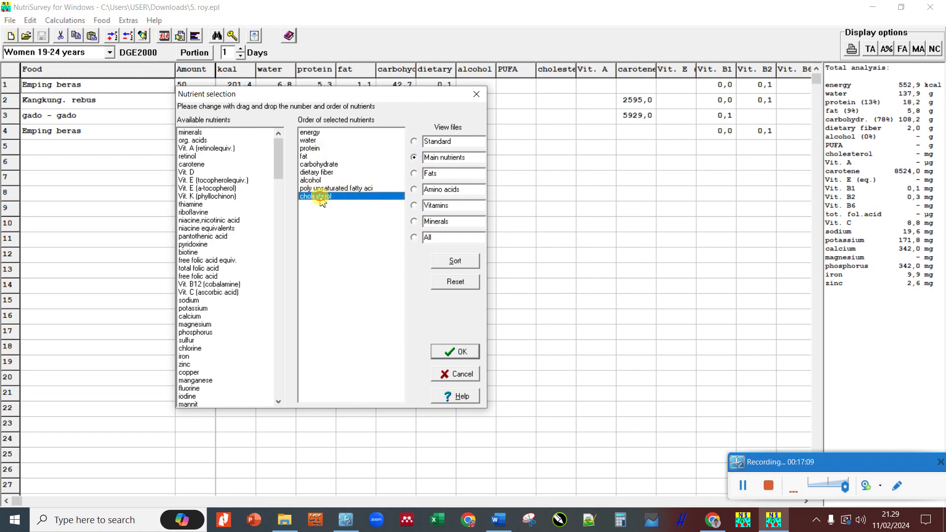
{"action": "left_click_drag", "start_coordinate": [321, 198], "coordinate": [251, 206]}
{"action": "left_click_drag", "start_coordinate": [317, 191], "coordinate": [232, 205]}
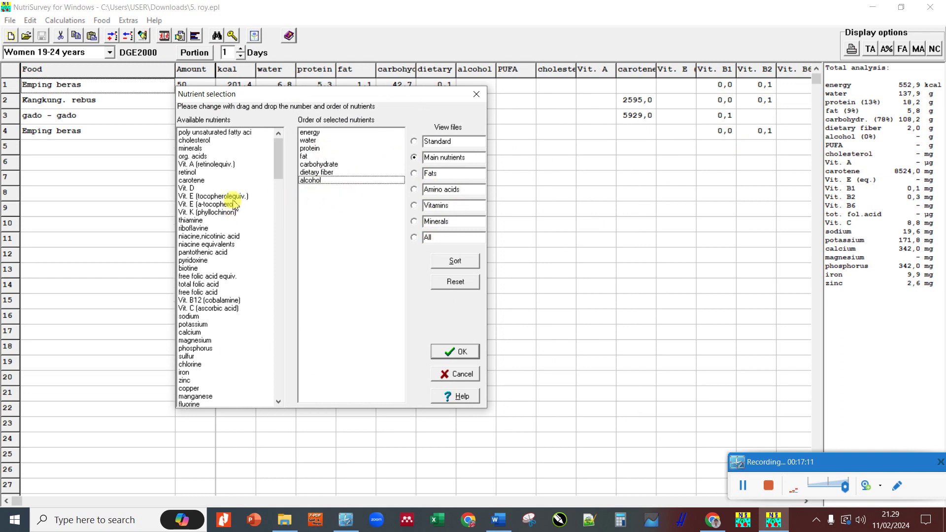
{"action": "left_click_drag", "start_coordinate": [306, 182], "coordinate": [243, 183]}
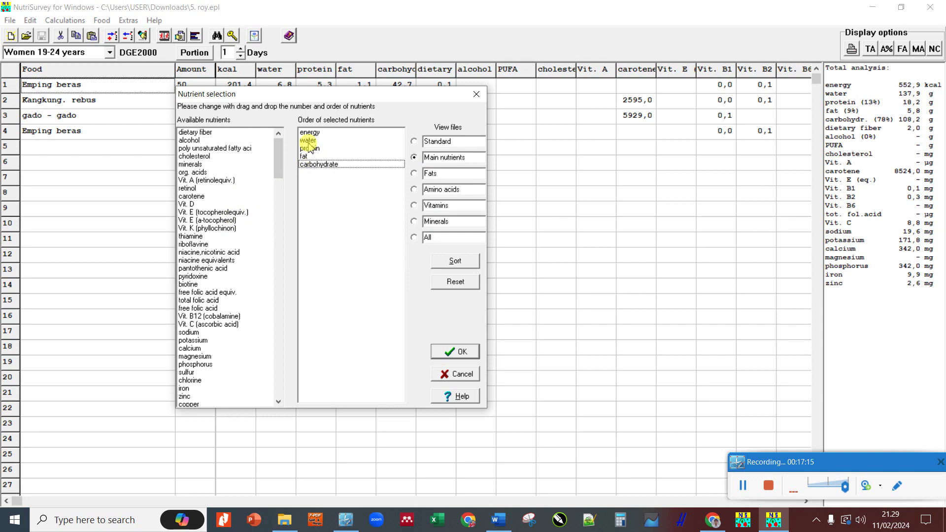
{"action": "left_click_drag", "start_coordinate": [309, 147], "coordinate": [252, 153]}
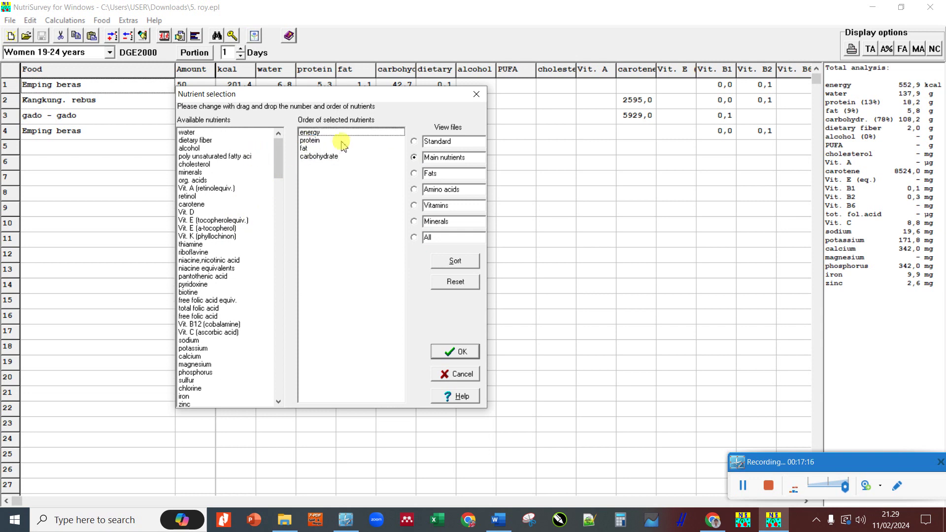
{"action": "left_click", "coordinate": [461, 353]}
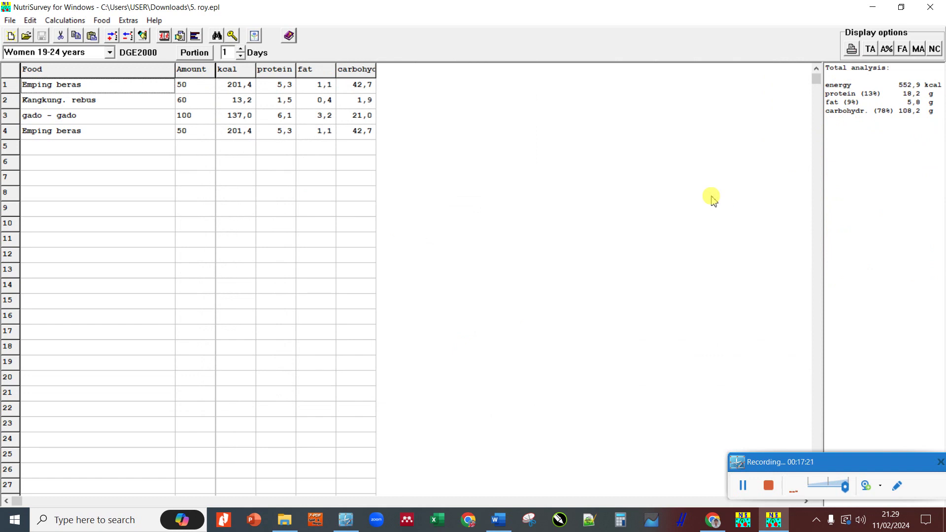
- Reopen the nutrient selection, choose the Standard view file, and apply it to the food record
{"action": "left_click", "coordinate": [128, 21]}
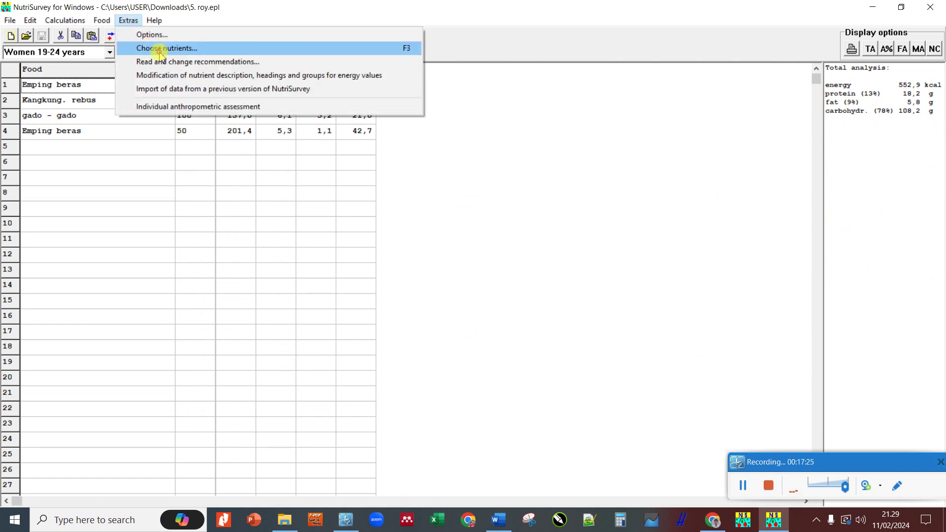
{"action": "left_click", "coordinate": [160, 48]}
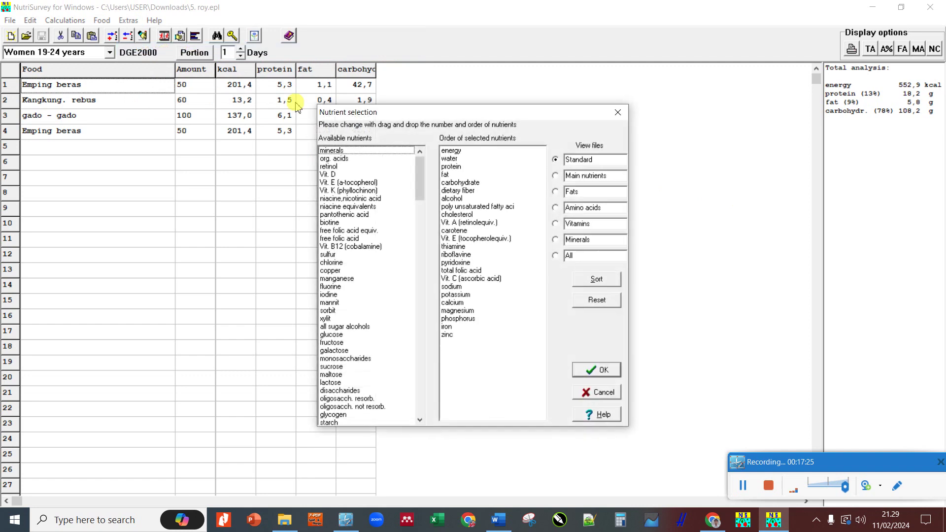
{"action": "left_click", "coordinate": [555, 160]}
{"action": "left_click", "coordinate": [555, 176]}
{"action": "left_click", "coordinate": [555, 160]}
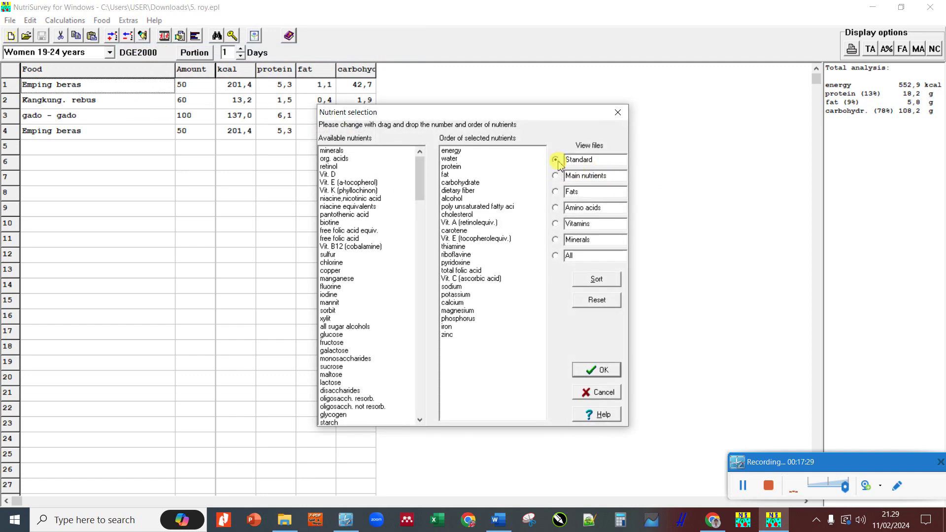
{"action": "left_click", "coordinate": [596, 370]}
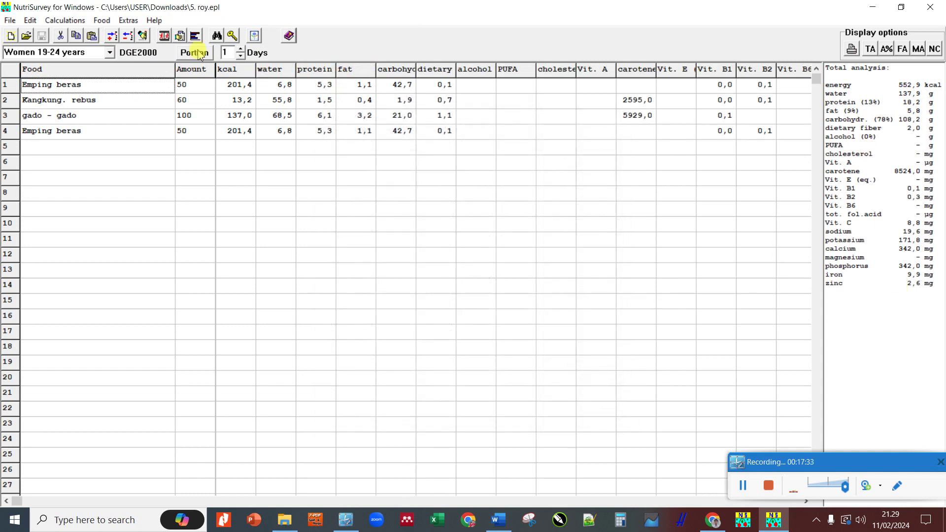
- View the nutrient recommendations by population group and the list of available recommendation files, and cancel without changes
{"action": "left_click", "coordinate": [125, 22]}
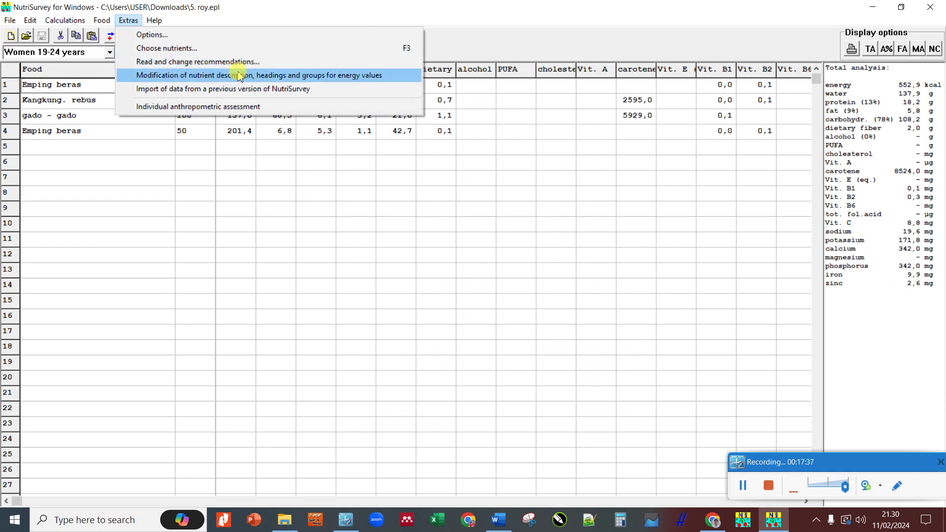
{"action": "left_click", "coordinate": [201, 63]}
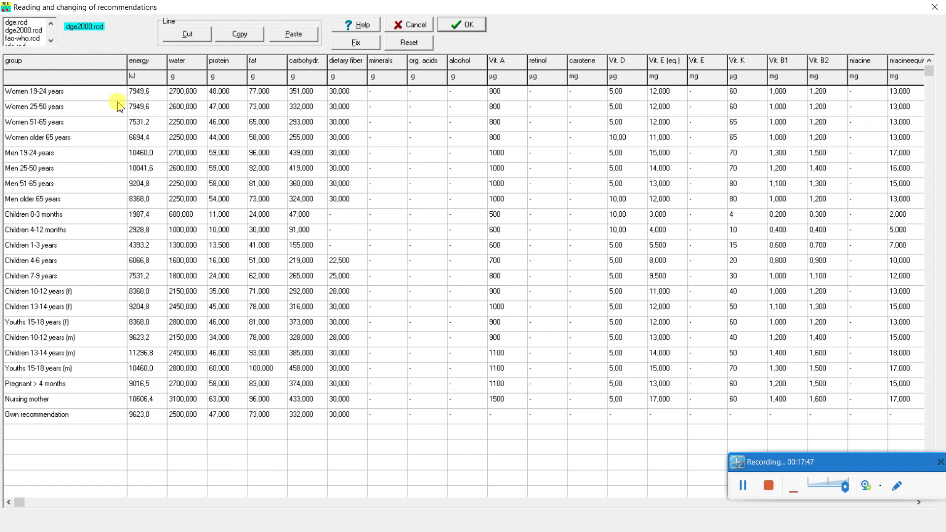
{"action": "left_click", "coordinate": [50, 40]}
{"action": "left_click", "coordinate": [50, 23]}
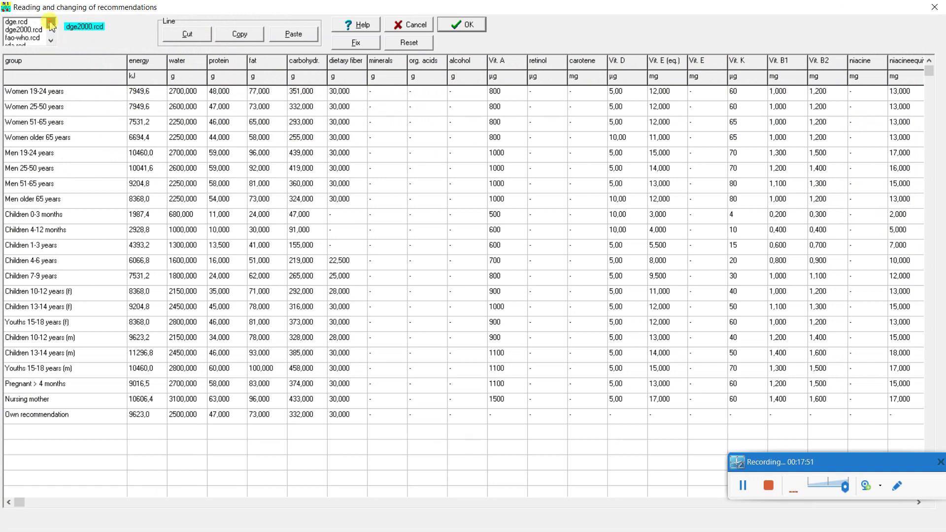
{"action": "left_click", "coordinate": [51, 41]}
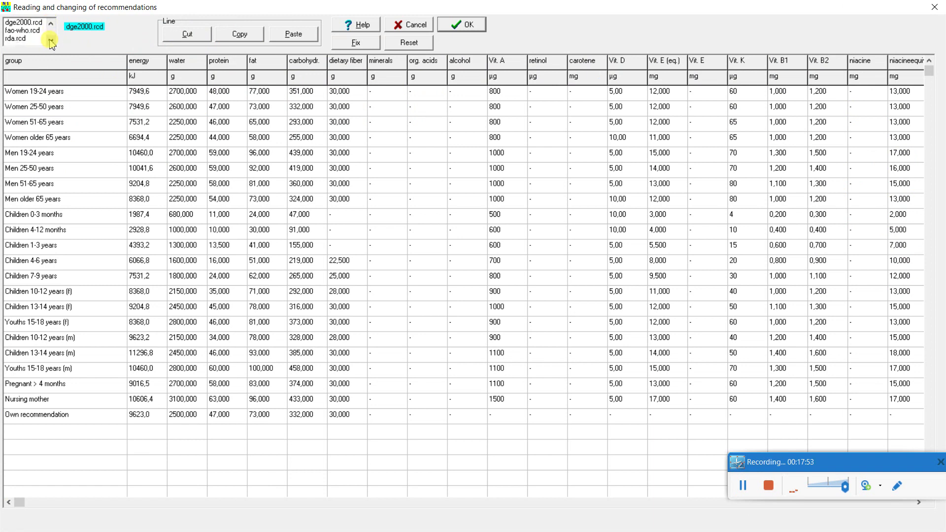
{"action": "left_click", "coordinate": [51, 24]}
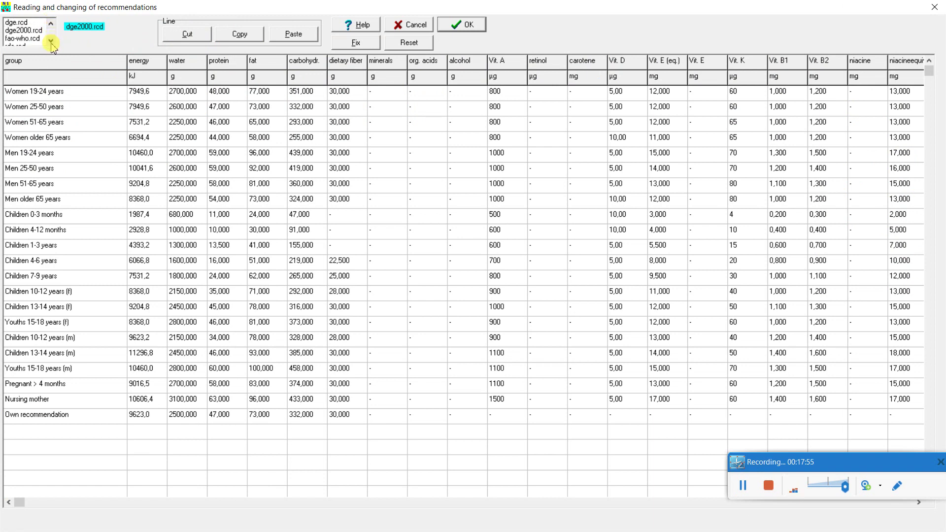
{"action": "left_click", "coordinate": [50, 41]}
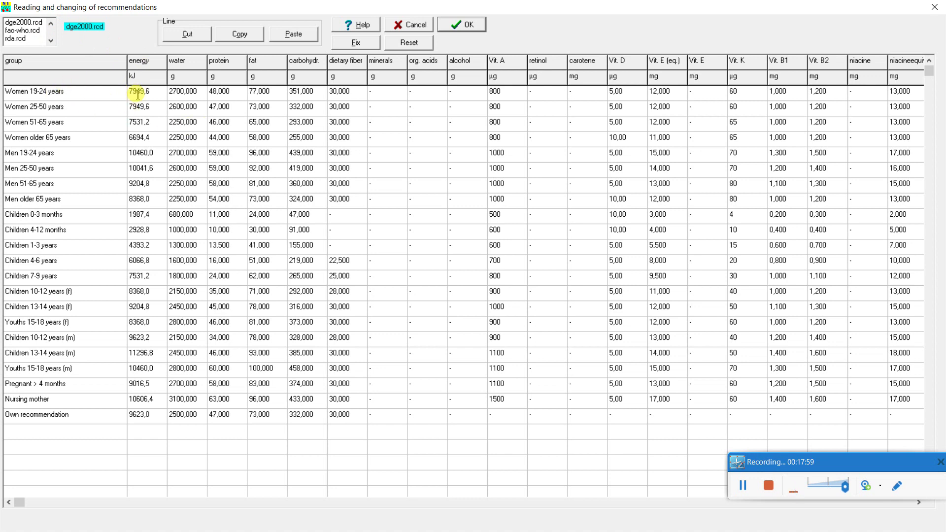
{"action": "left_click", "coordinate": [185, 92]}
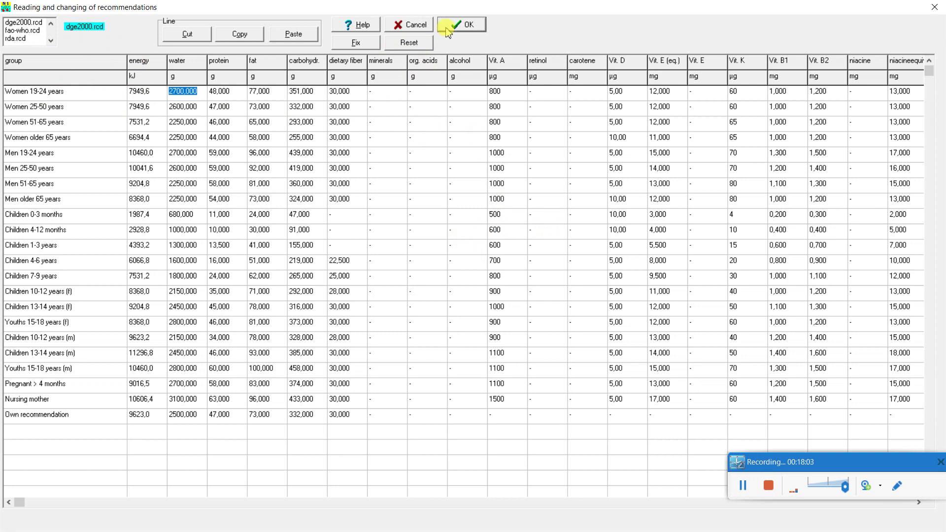
{"action": "left_click", "coordinate": [419, 25]}
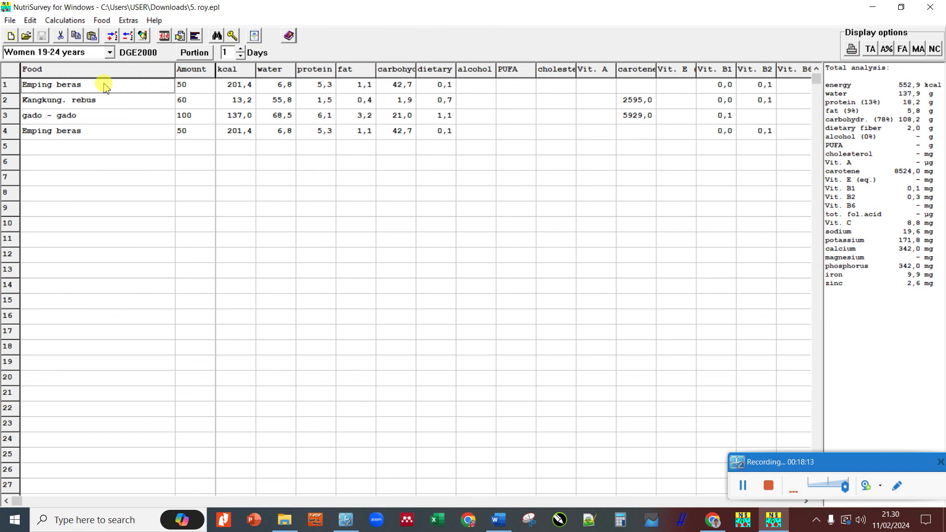
- View the individual anthropometric assessment for children, and close it without entering data
{"action": "left_click", "coordinate": [128, 21]}
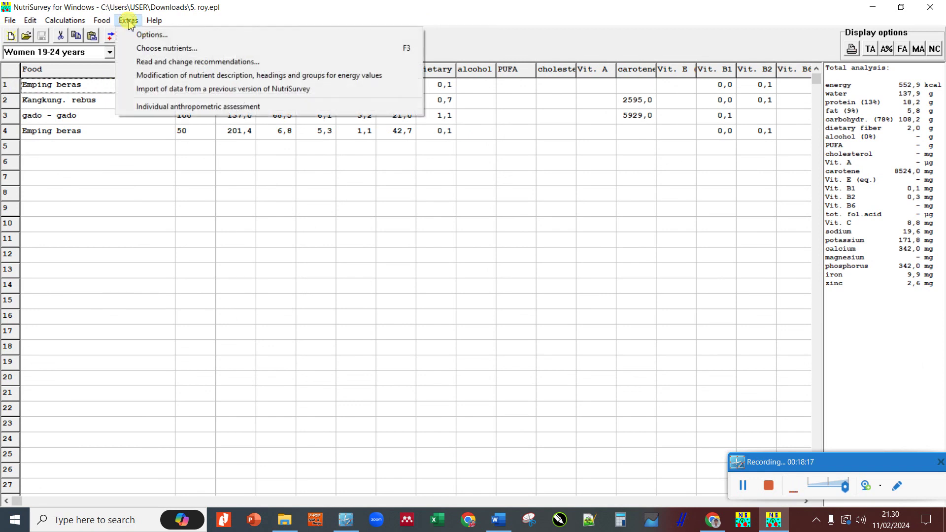
{"action": "left_click", "coordinate": [183, 110]}
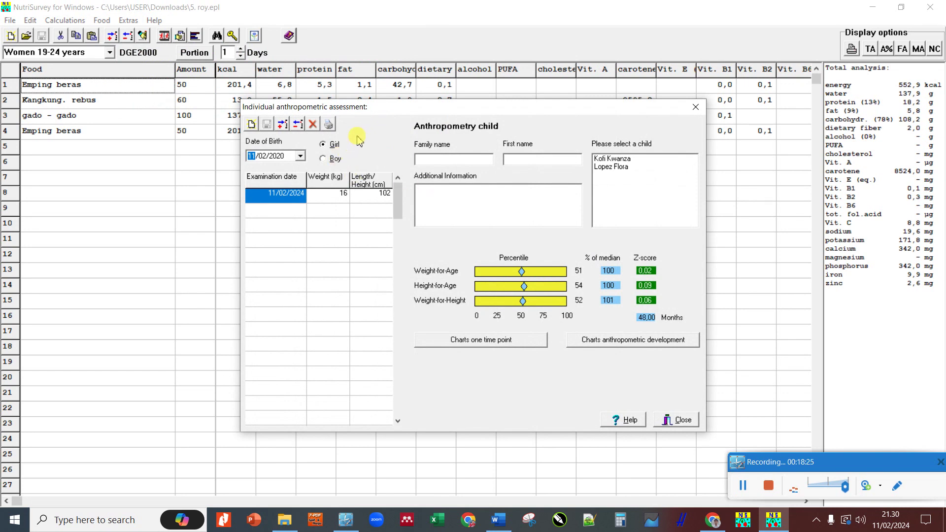
{"action": "left_click", "coordinate": [676, 419]}
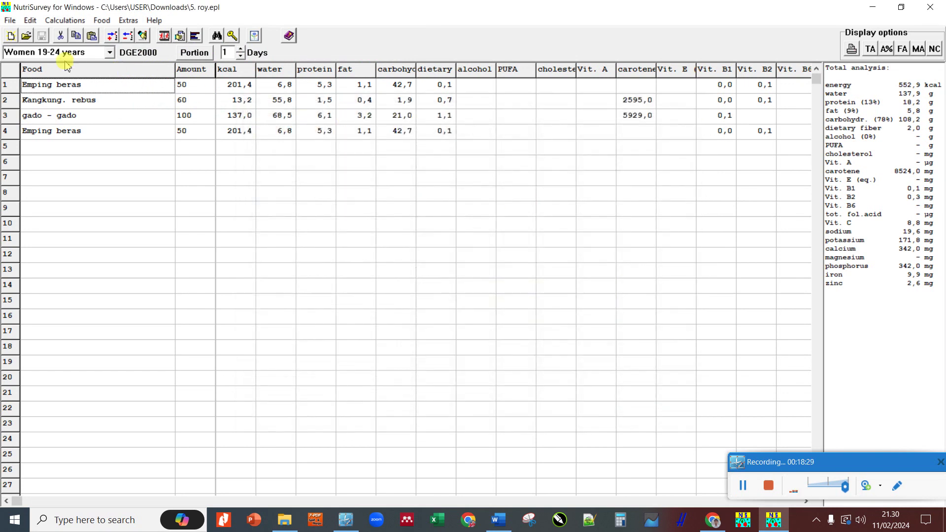
{"action": "left_click", "coordinate": [10, 21]}
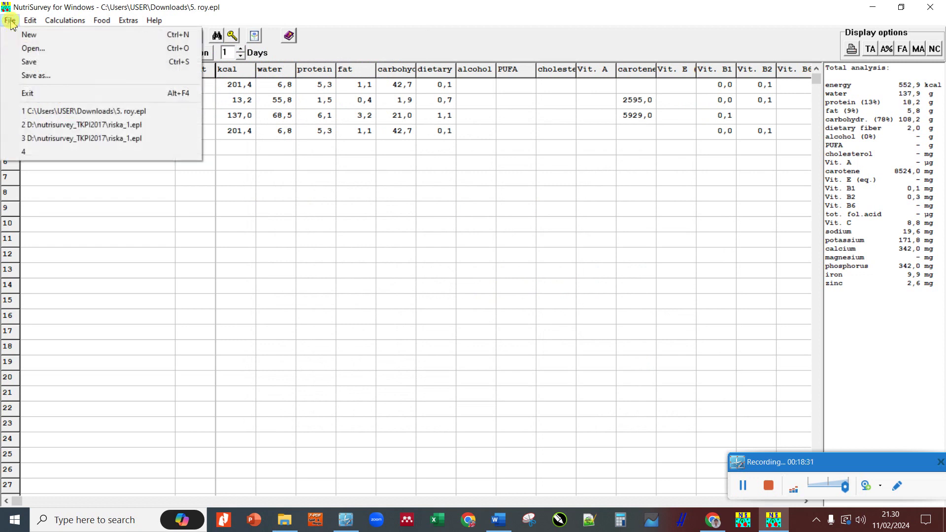
{"action": "mouse_move", "coordinate": [38, 24]}
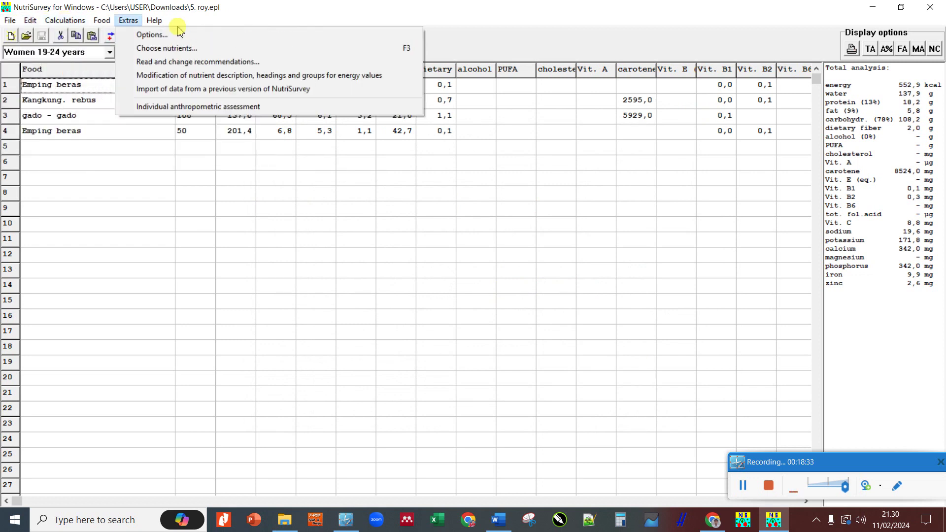
{"action": "left_click", "coordinate": [314, 6]}
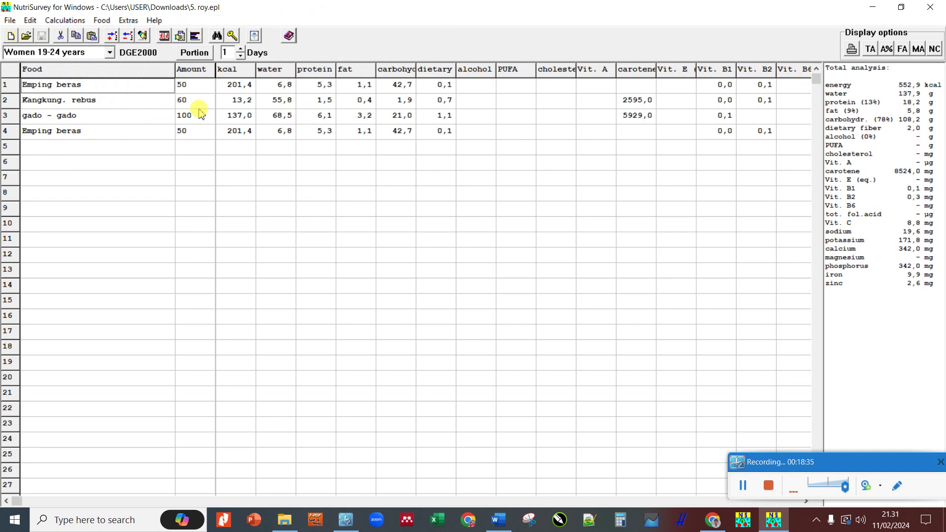